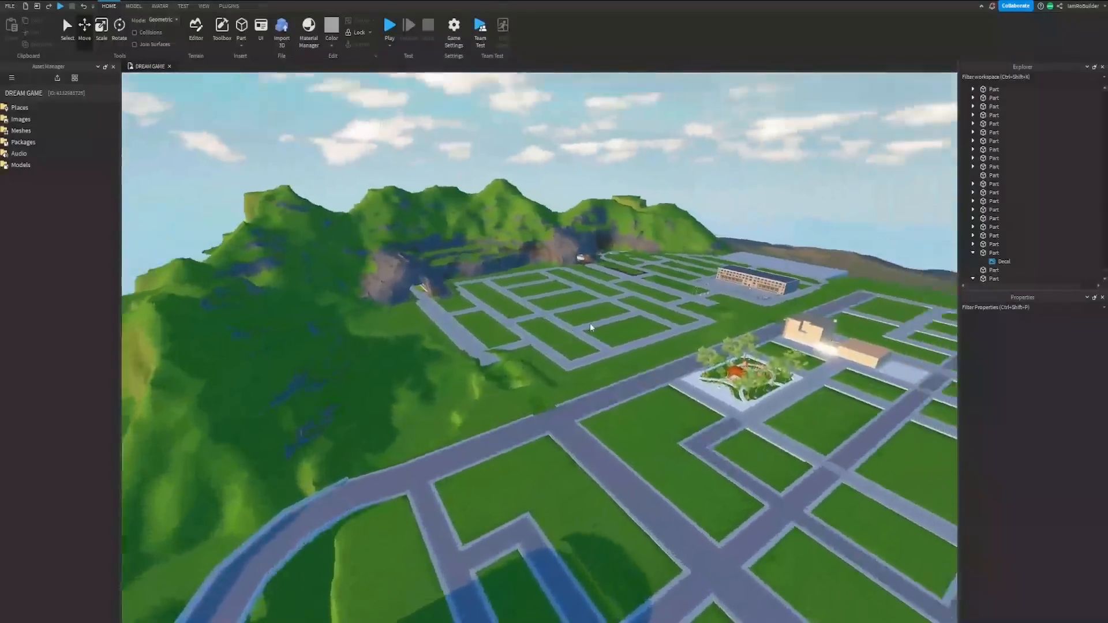
Step: Scale the large concrete sidewalk part outward, away from the road, to a depth of about 381
{"action": "key", "text": "w"}
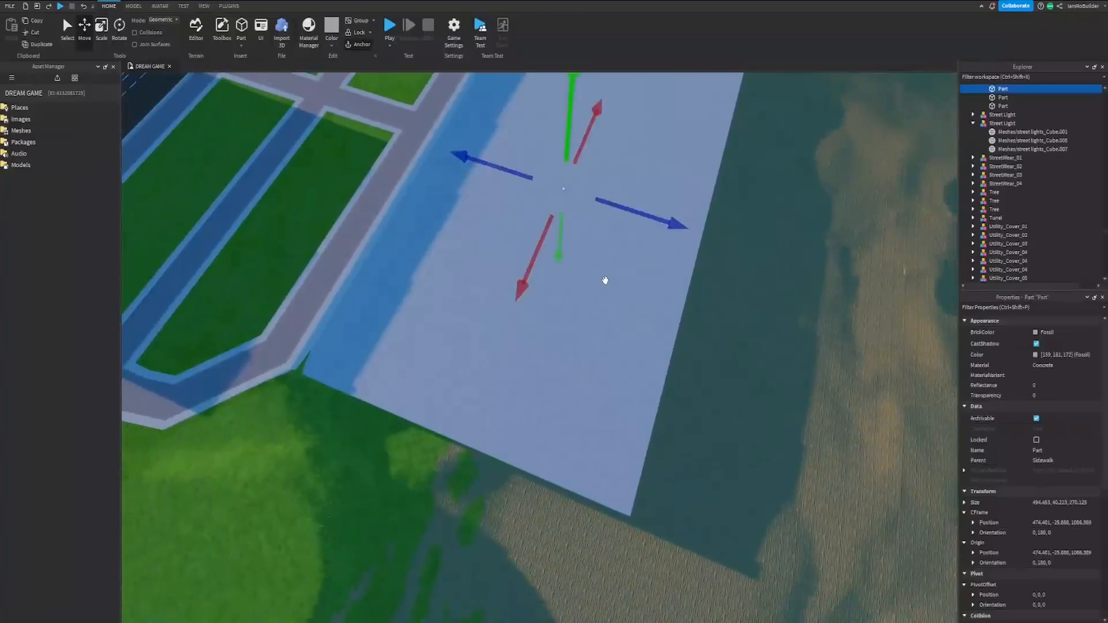
{"action": "right_click_drag", "start_coordinate": [606, 279], "coordinate": [615, 267]}
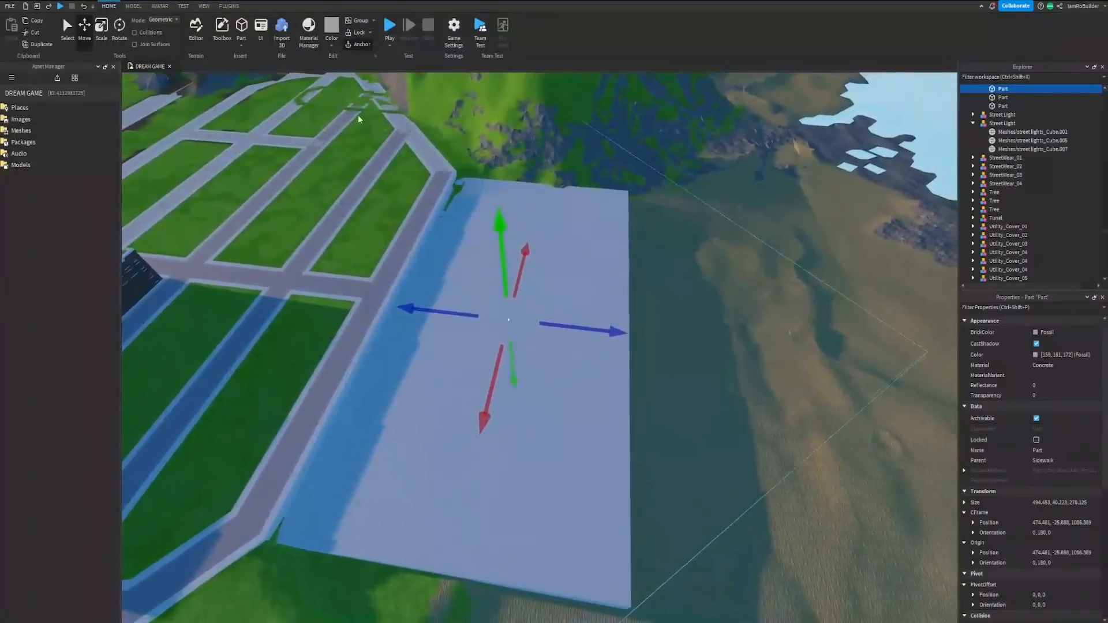
{"action": "left_click", "coordinate": [106, 29]}
{"action": "left_click_drag", "start_coordinate": [641, 335], "coordinate": [743, 347]}
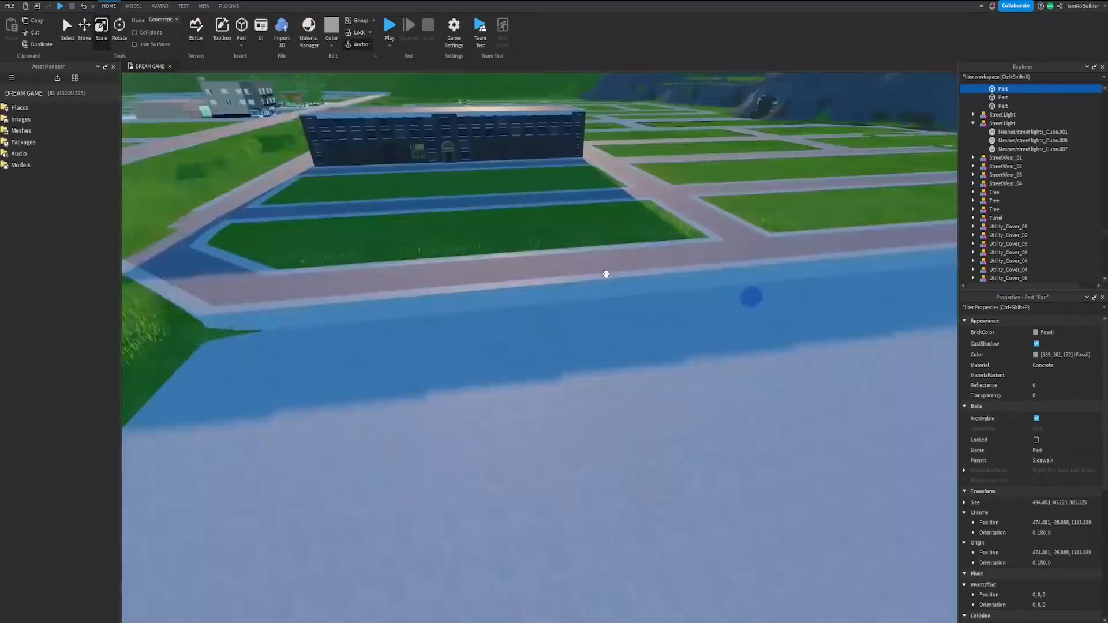
Step: Scale the concrete platform upward to a height of about 44.5 so its surface sits closer to road level
{"action": "right_click_drag", "start_coordinate": [604, 273], "coordinate": [596, 278]}
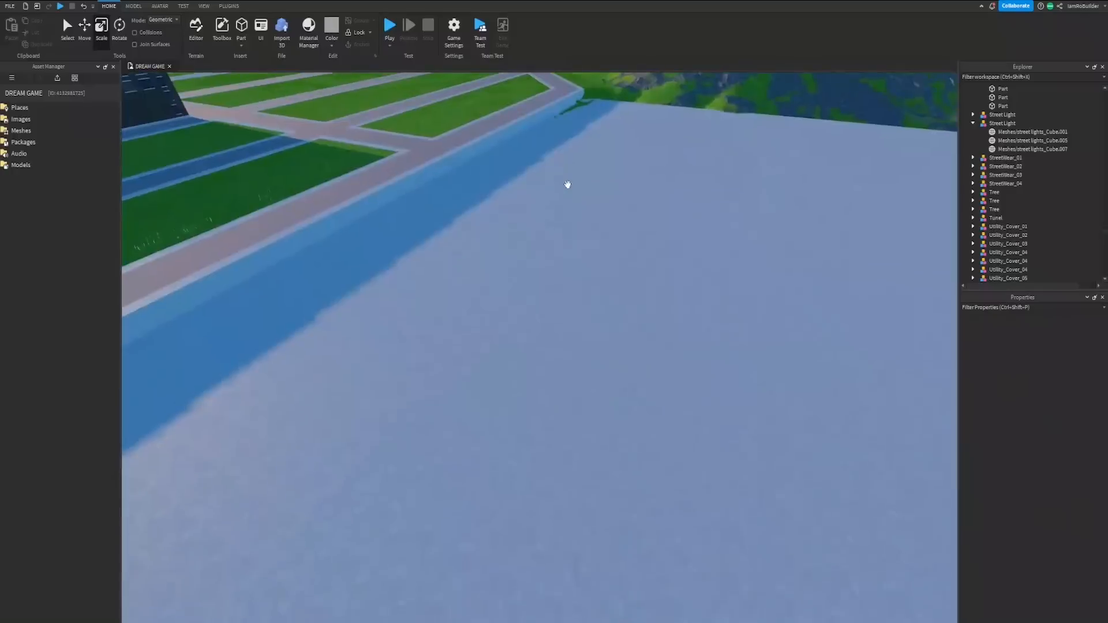
{"action": "right_click_drag", "start_coordinate": [566, 183], "coordinate": [567, 183]}
{"action": "key", "text": "w"}
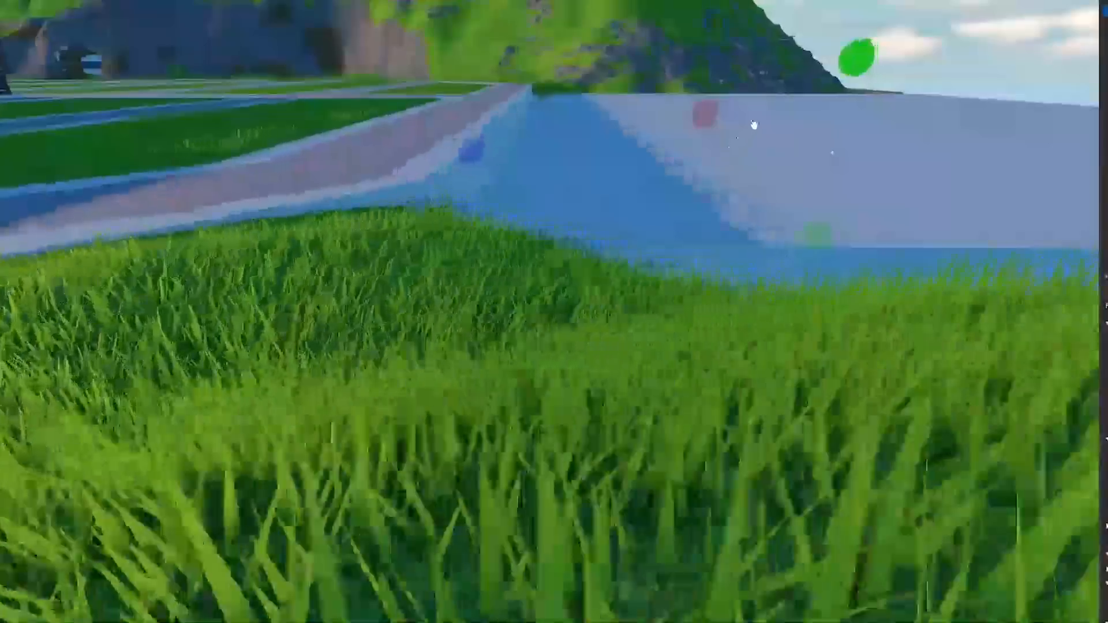
{"action": "right_click_drag", "start_coordinate": [702, 173], "coordinate": [710, 173]}
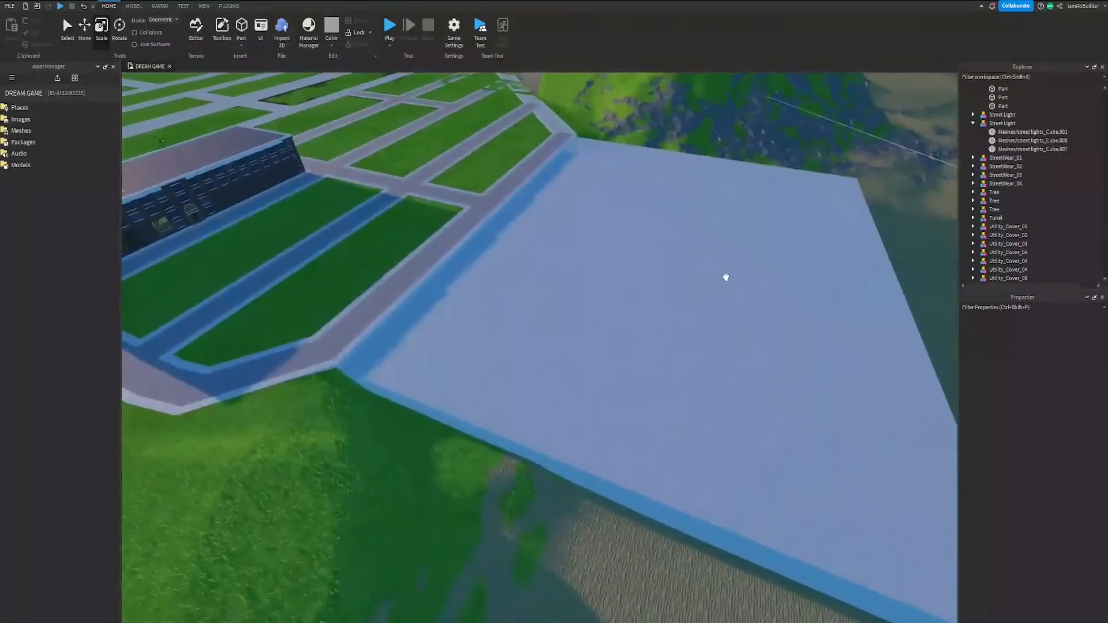
{"action": "right_click_drag", "start_coordinate": [725, 277], "coordinate": [726, 278]}
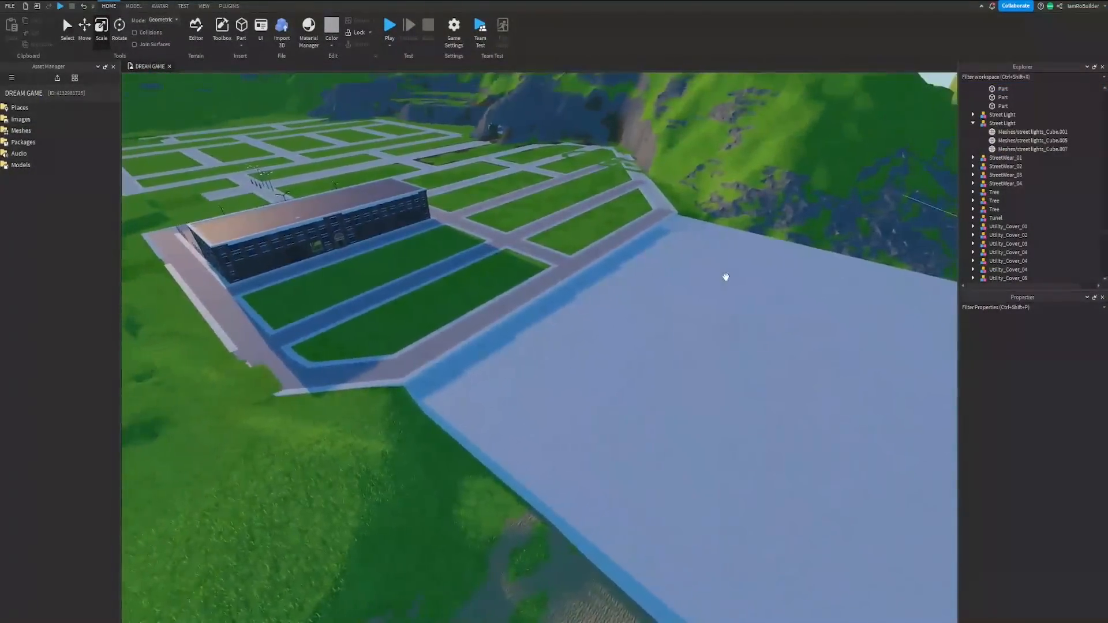
Step: Examine the enlarged concrete platform from above, including its borders with the road, hills and water
{"action": "key", "text": "d"}
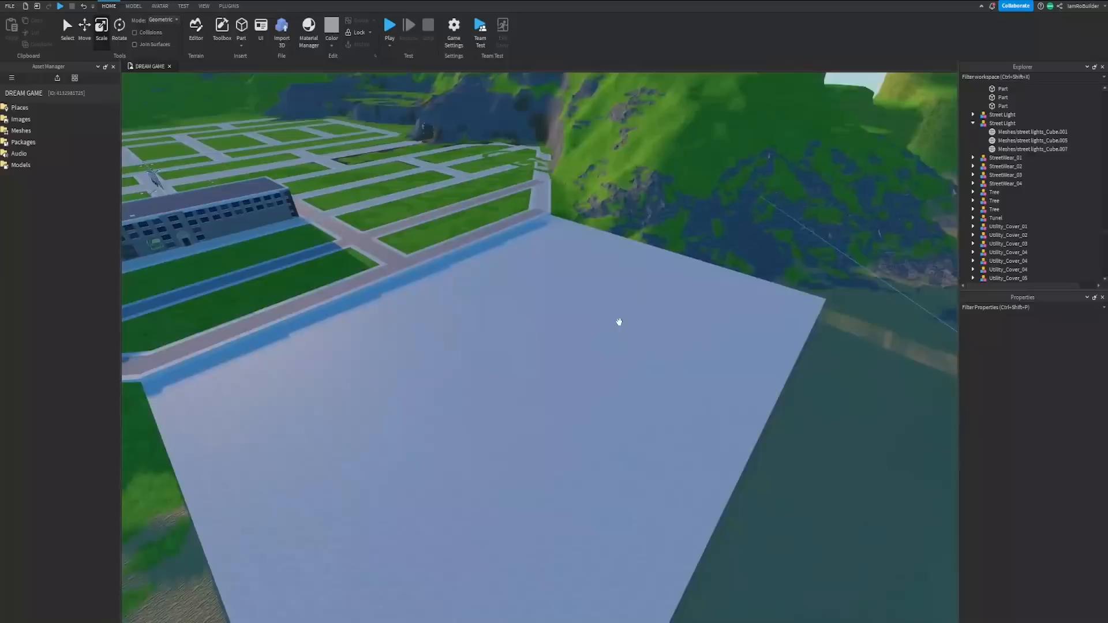
{"action": "right_click_drag", "start_coordinate": [641, 325], "coordinate": [600, 321]}
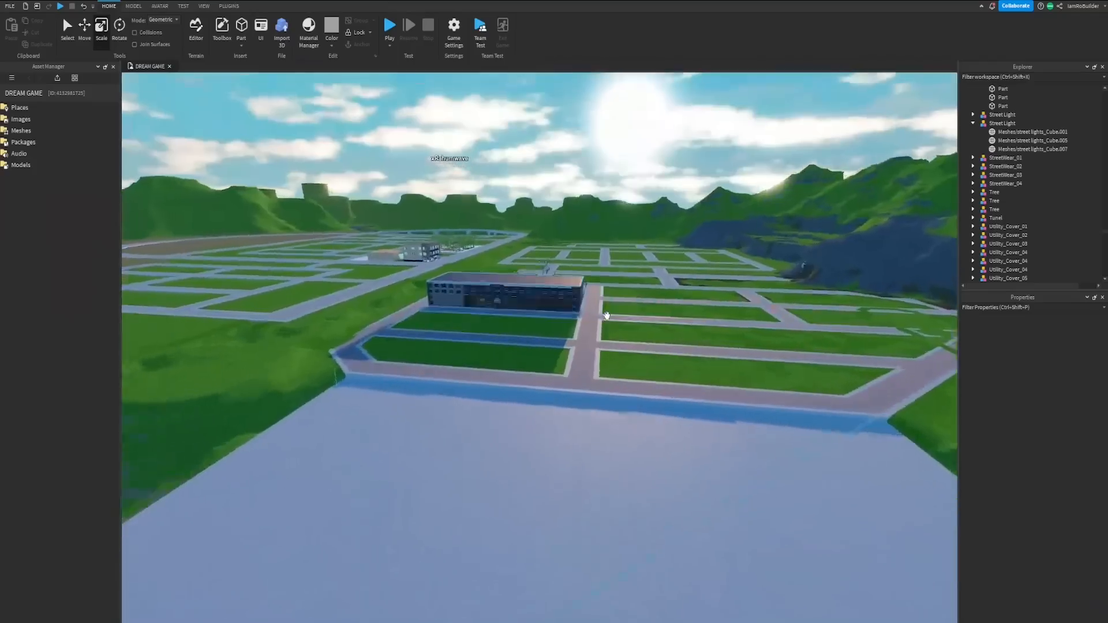
{"action": "key", "text": "w"}
{"action": "right_click_drag", "start_coordinate": [606, 315], "coordinate": [607, 315]}
{"action": "key", "text": "s"}
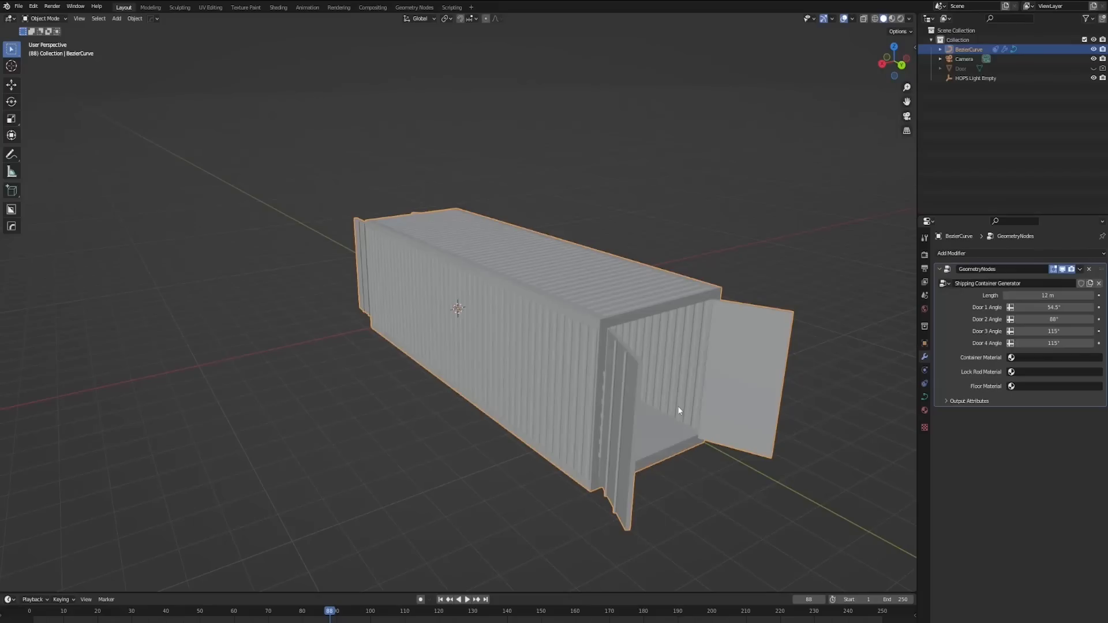
{"action": "middle_click_drag", "start_coordinate": [680, 413], "coordinate": [660, 329]}
Step: Switch to Blender and examine the shipping container's corrugated walls and its doors at both ends
{"action": "middle_click_drag", "start_coordinate": [382, 254], "coordinate": [565, 353]}
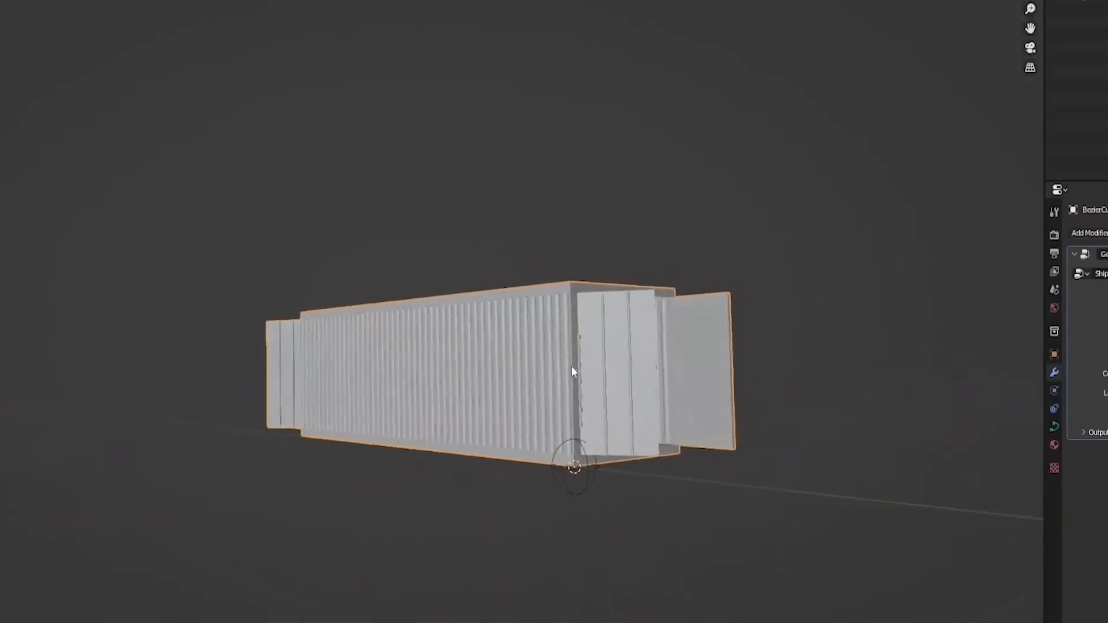
{"action": "scroll", "coordinate": [557, 367], "scroll_direction": "up", "scroll_amount": 10}
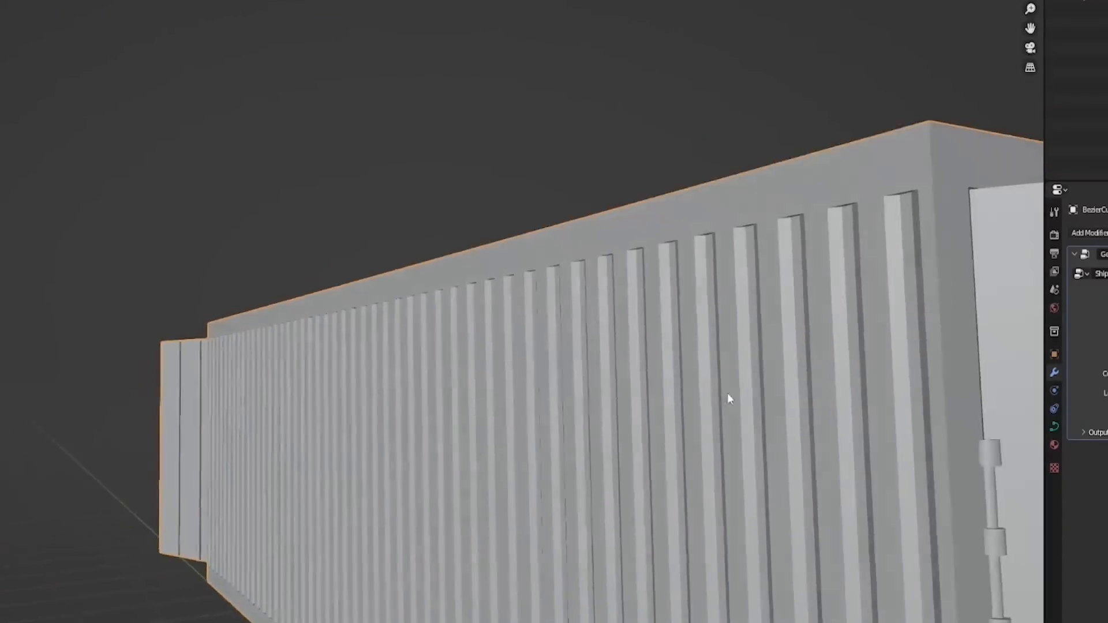
{"action": "scroll", "coordinate": [704, 371], "scroll_direction": "down", "scroll_amount": 8}
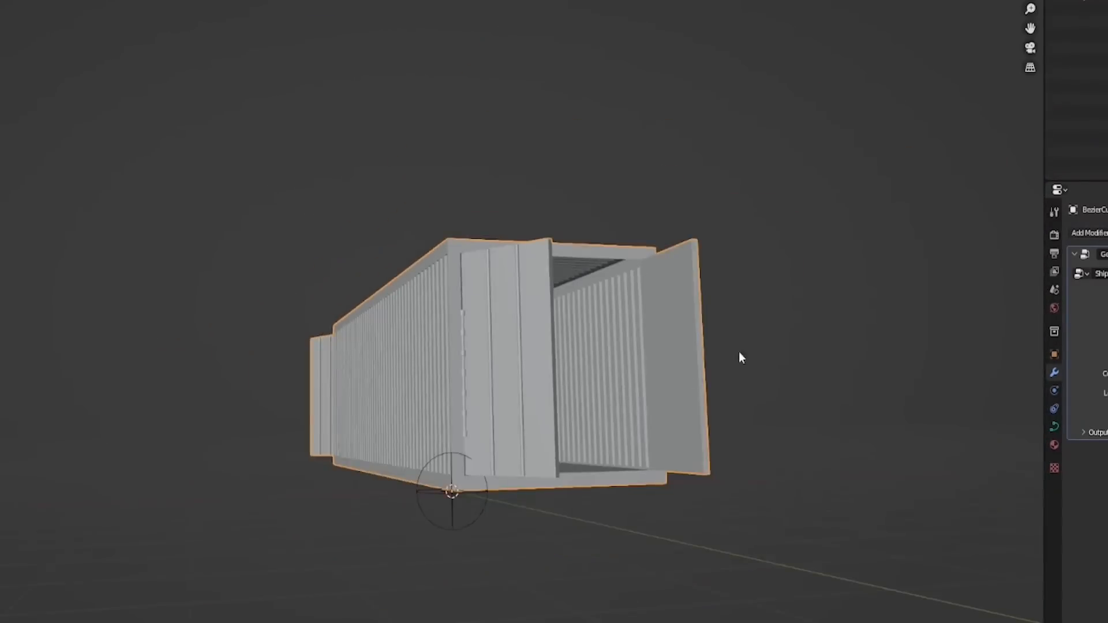
{"action": "middle_click_drag", "start_coordinate": [739, 352], "coordinate": [570, 448]}
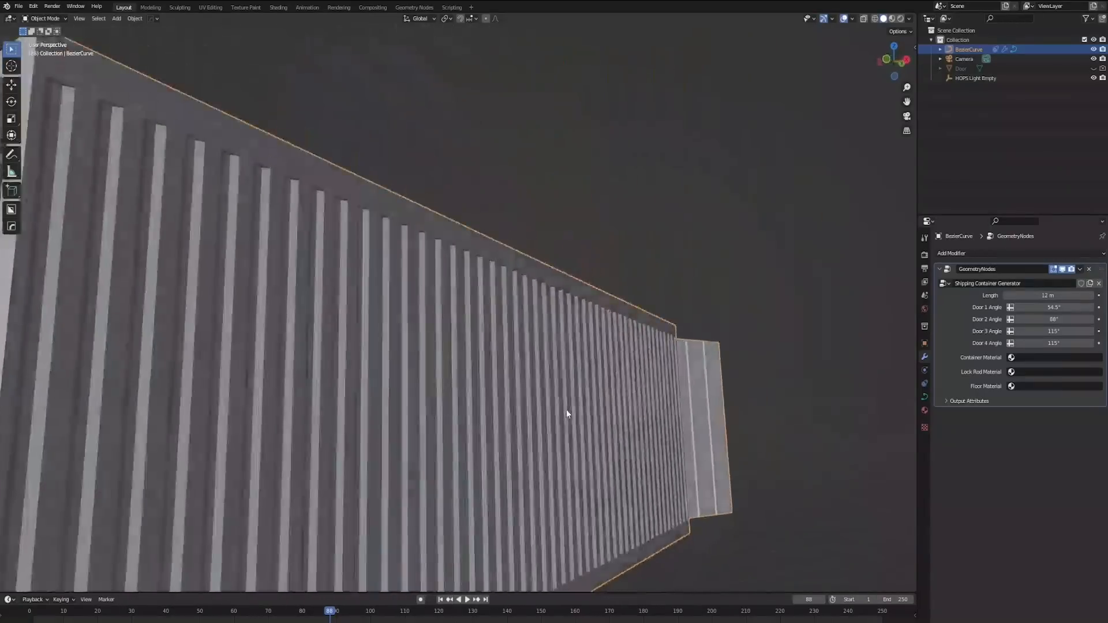
{"action": "middle_click_drag", "start_coordinate": [566, 410], "coordinate": [507, 426]}
{"action": "scroll", "coordinate": [509, 425], "scroll_direction": "down", "scroll_amount": 5}
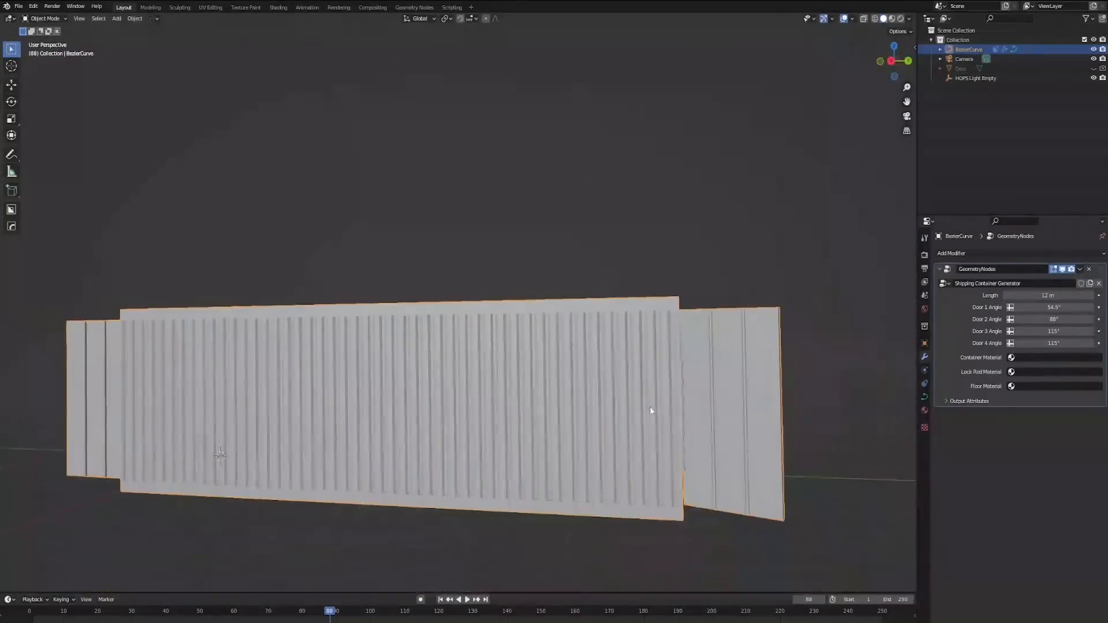
{"action": "middle_click_drag", "start_coordinate": [713, 385], "coordinate": [596, 279]}
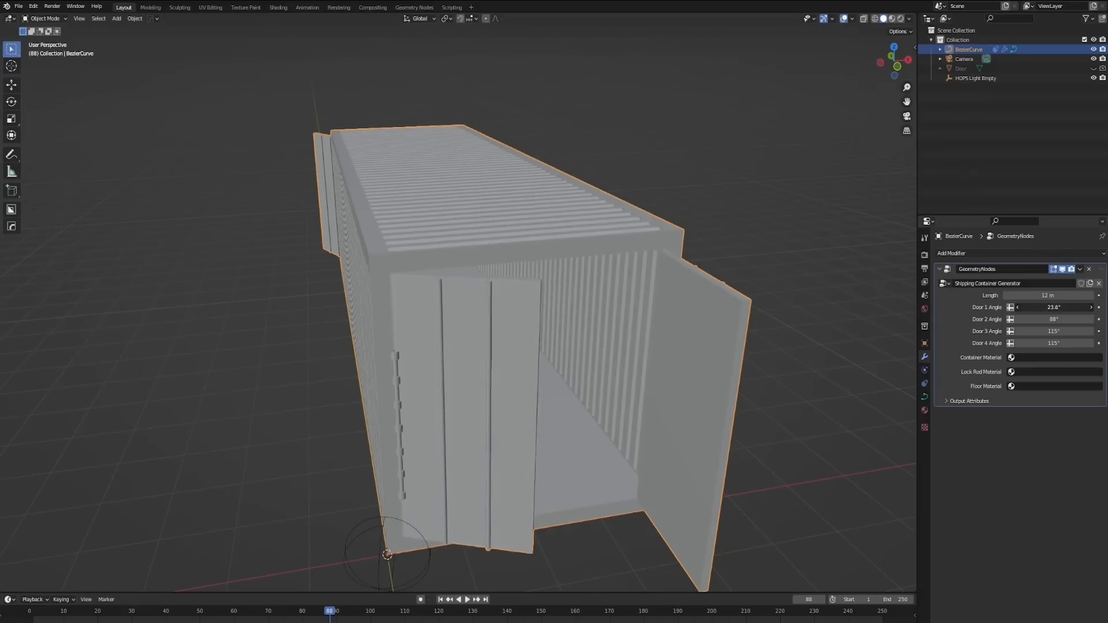
Step: Close the doors at one end of the container by setting Door 1 Angle and Door 2 Angle to 0°
{"action": "type", "text": "0"}
{"action": "key", "text": "Return"}
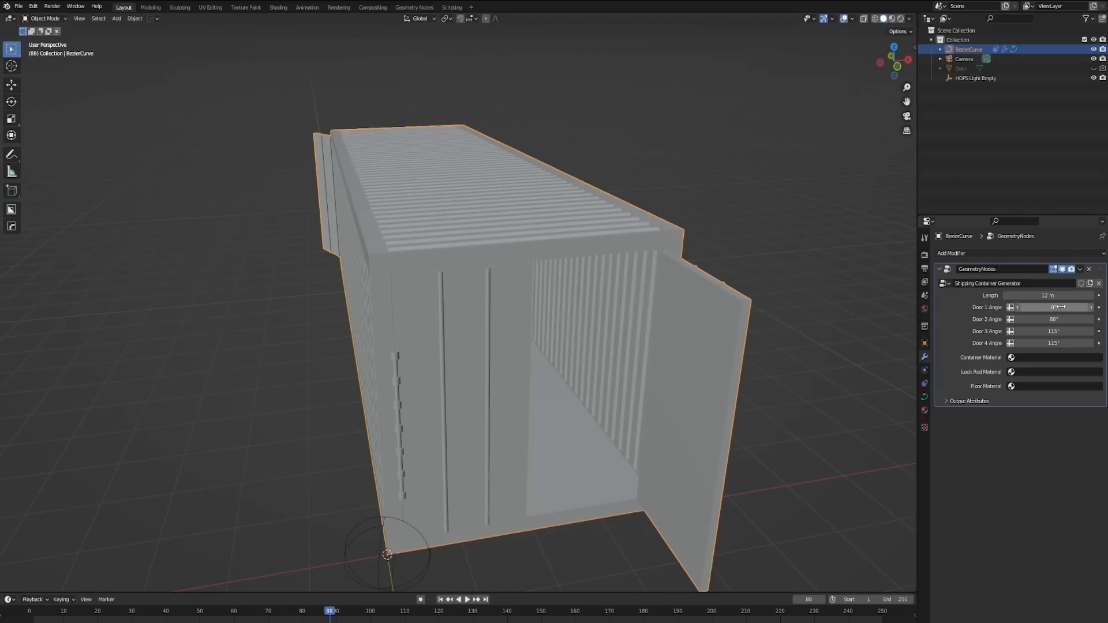
{"action": "mouse_move", "coordinate": [673, 266]}
{"action": "middle_mouse_down"}
{"action": "mouse_move", "coordinate": [663, 240]}
{"action": "mouse_move", "coordinate": [684, 240]}
{"action": "mouse_move", "coordinate": [676, 252]}
{"action": "middle_mouse_up"}
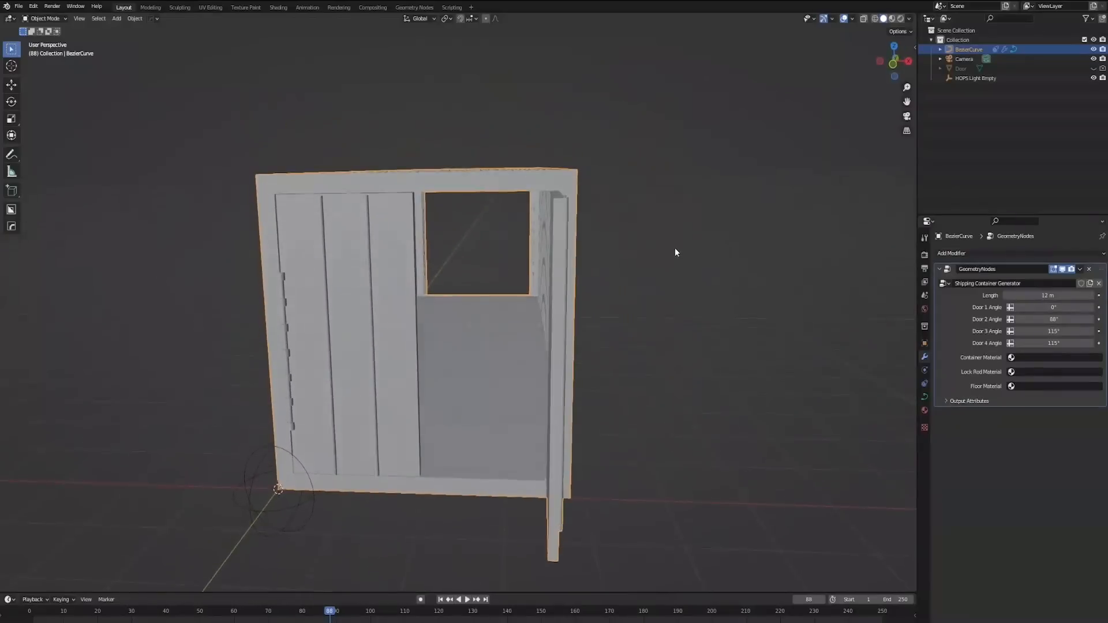
{"action": "type", "text": "0"}
{"action": "key", "text": "Return"}
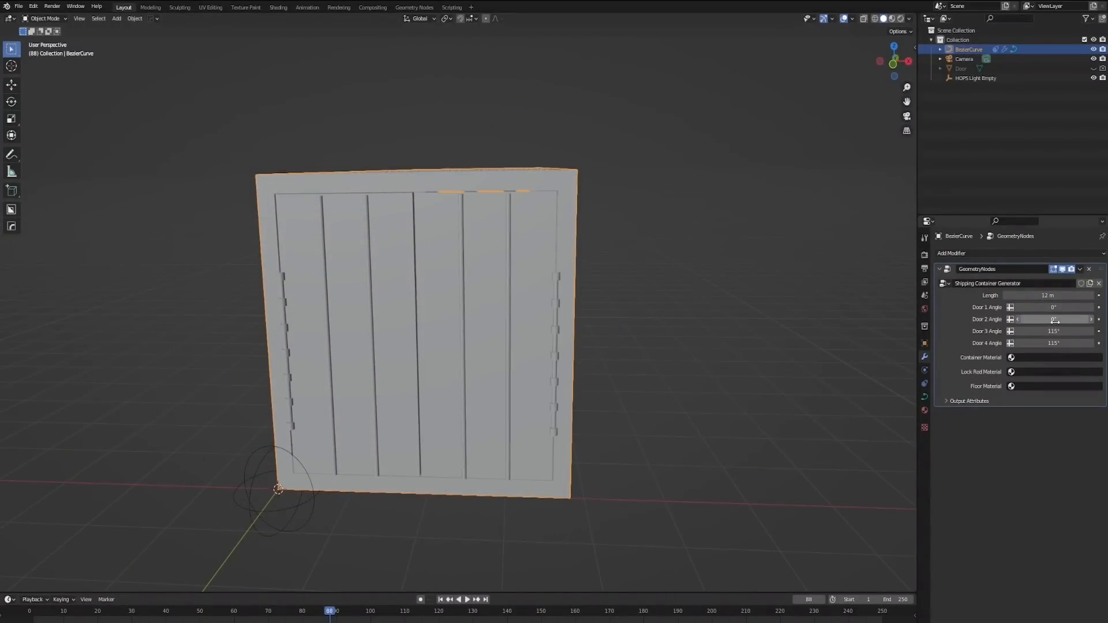
Step: Examine the container's closed end, its open end and the interior between them
{"action": "middle_click_drag", "start_coordinate": [686, 169], "coordinate": [712, 176]}
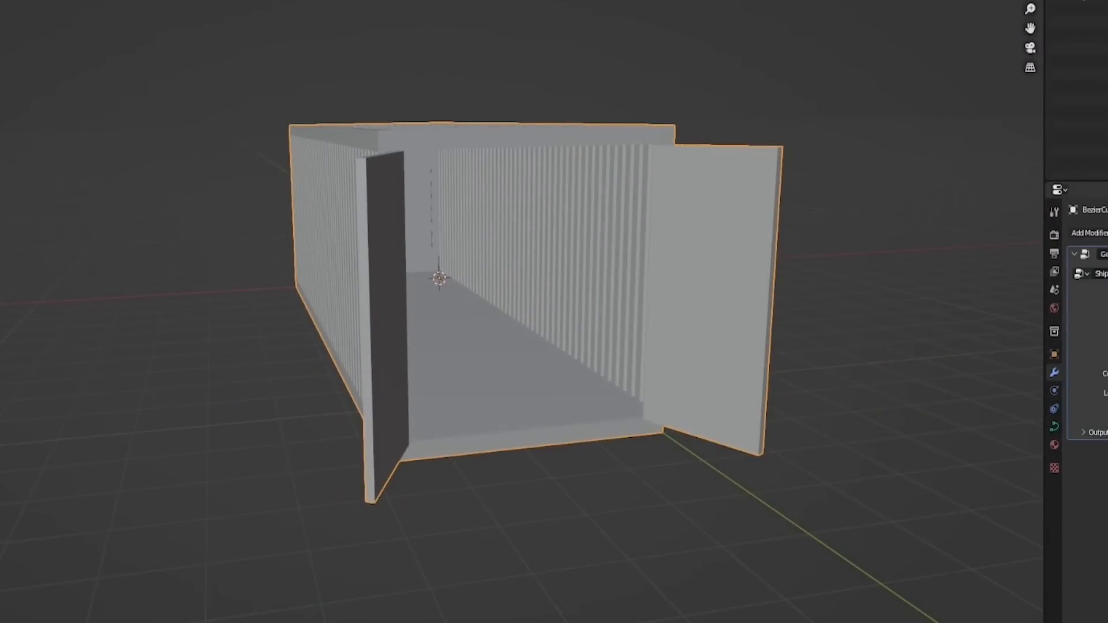
{"action": "mouse_move", "coordinate": [1053, 331]}
{"action": "left_mouse_down"}
{"action": "mouse_move", "coordinate": [1025, 331]}
{"action": "mouse_move", "coordinate": [1040, 331]}
{"action": "left_mouse_up"}
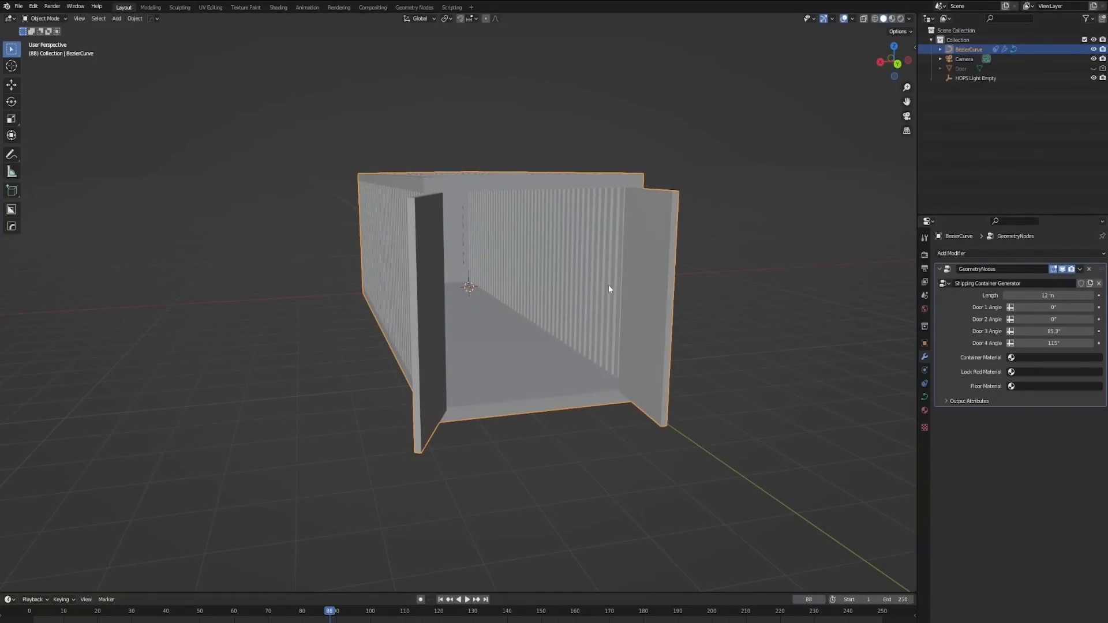
{"action": "middle_click_drag", "start_coordinate": [608, 288], "coordinate": [663, 222]}
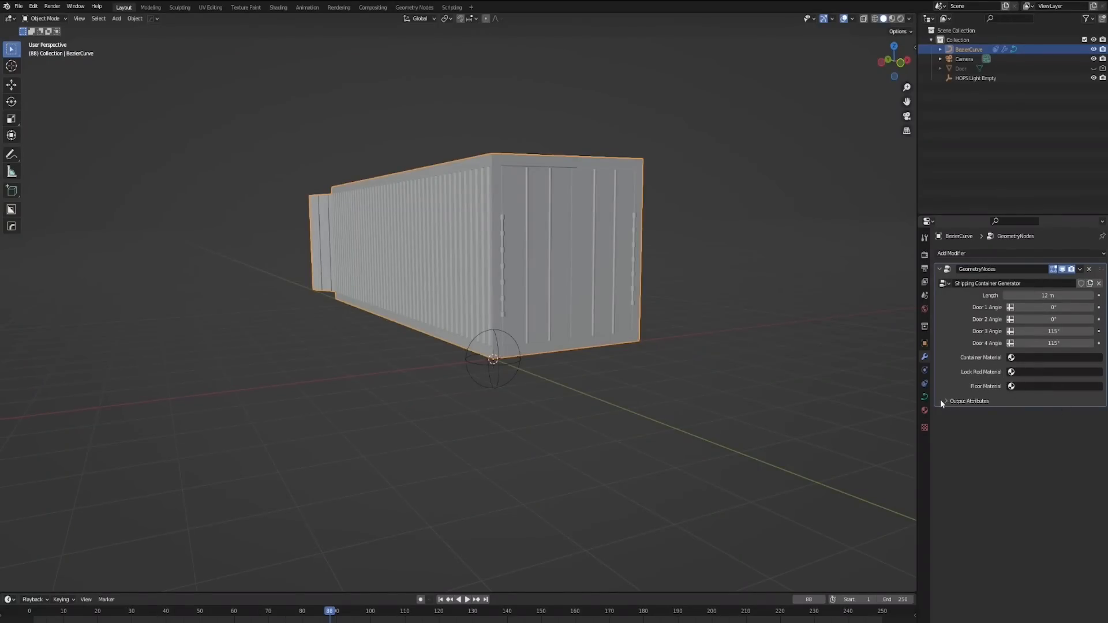
{"action": "middle_click_drag", "start_coordinate": [598, 293], "coordinate": [621, 360]}
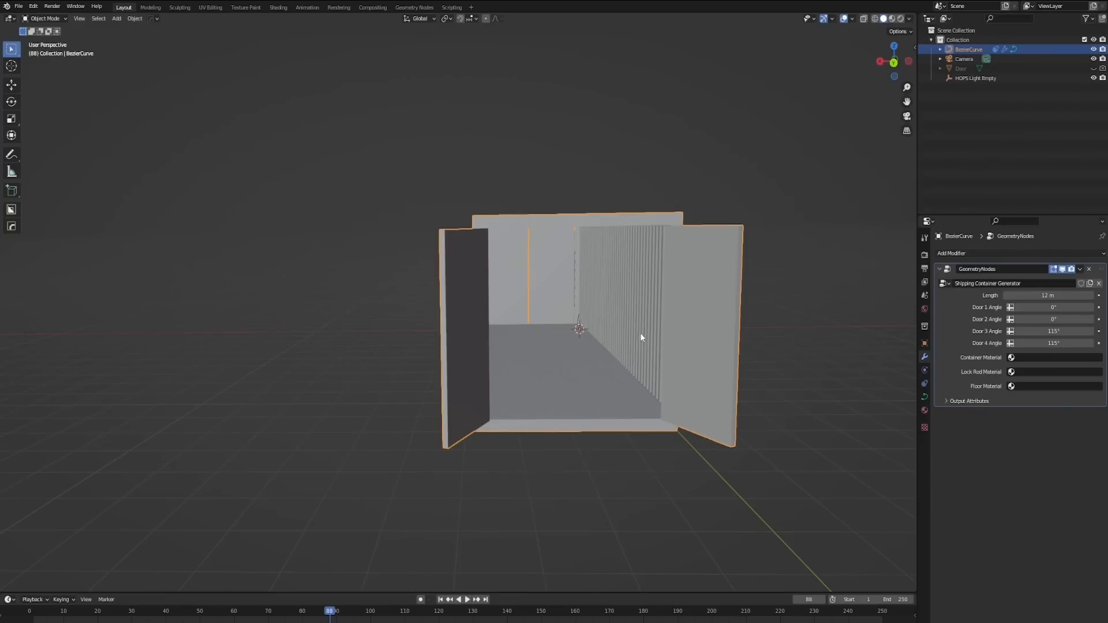
{"action": "middle_click_drag", "start_coordinate": [641, 334], "coordinate": [626, 333]}
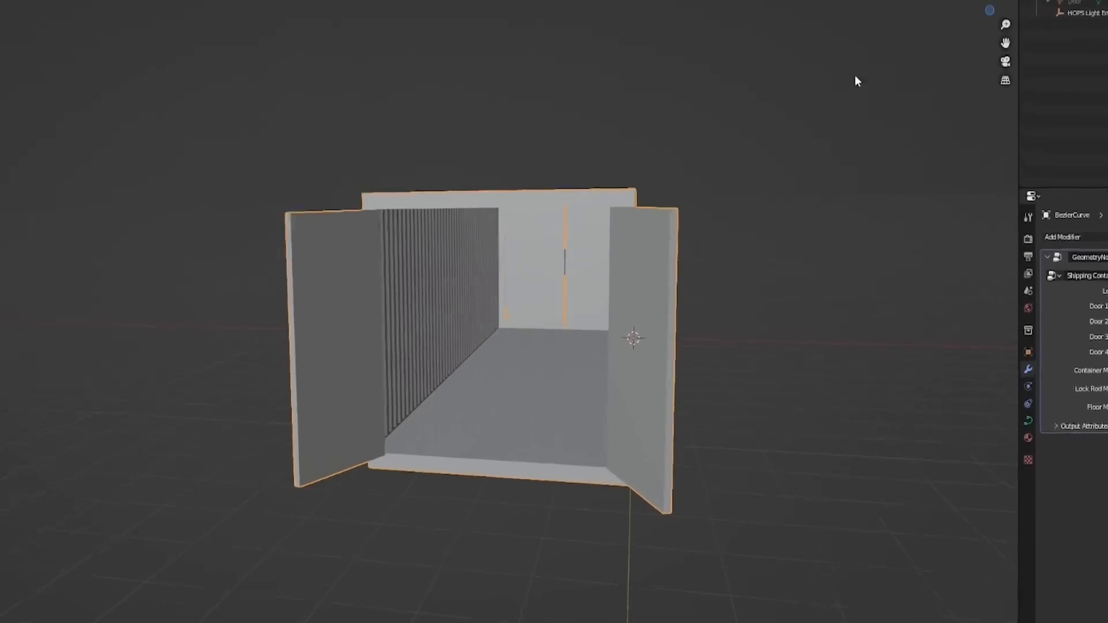
{"action": "middle_click_drag", "start_coordinate": [878, 102], "coordinate": [867, 103]}
{"action": "middle_click_drag", "start_coordinate": [705, 147], "coordinate": [698, 147]}
{"action": "middle_click_drag", "start_coordinate": [698, 147], "coordinate": [690, 147]}
Step: Turn on Backface Culling in the viewport shading options and examine the container's interior walls
{"action": "left_click", "coordinate": [909, 19]}
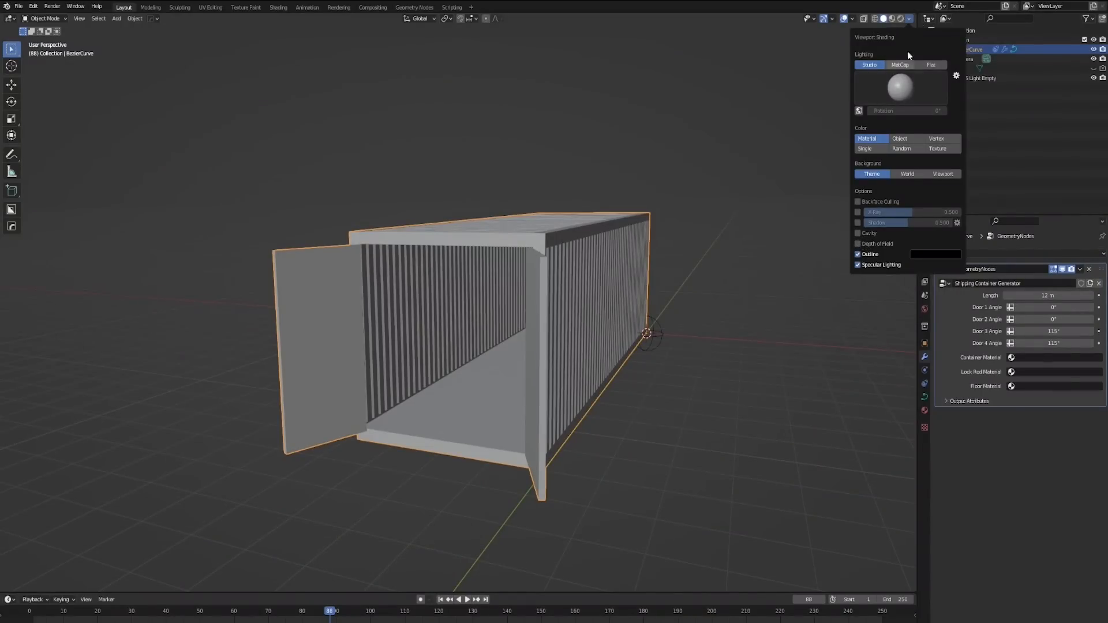
{"action": "left_click", "coordinate": [909, 18]}
{"action": "left_click", "coordinate": [857, 203]}
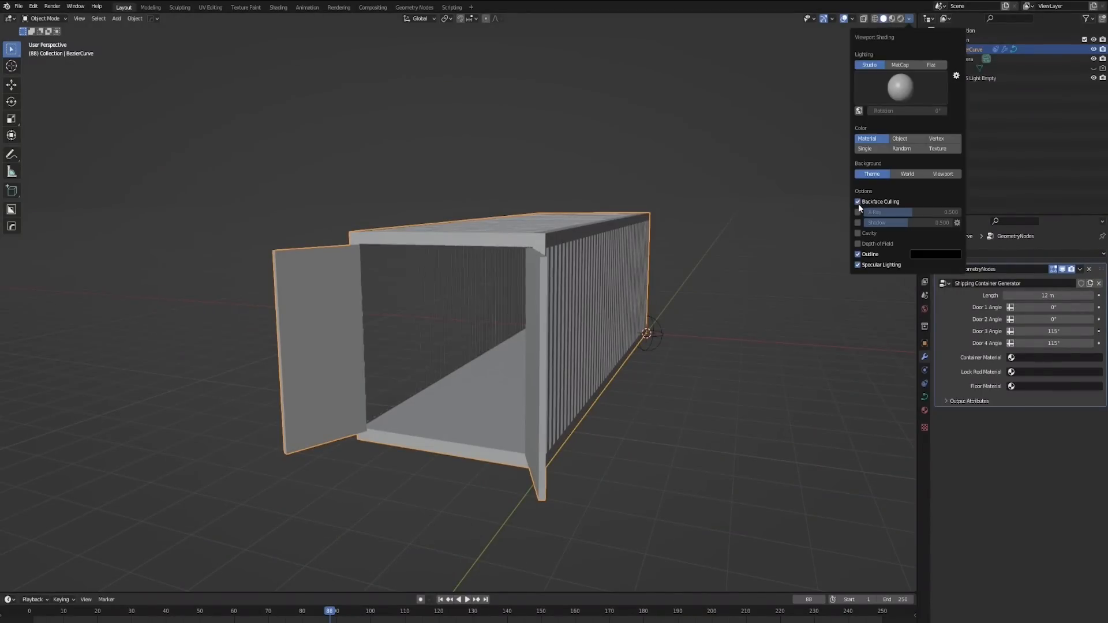
{"action": "mouse_move", "coordinate": [548, 218]}
{"action": "middle_mouse_down"}
{"action": "mouse_move", "coordinate": [532, 215]}
{"action": "mouse_move", "coordinate": [579, 209]}
{"action": "mouse_move", "coordinate": [605, 237]}
{"action": "mouse_move", "coordinate": [712, 262]}
{"action": "mouse_move", "coordinate": [691, 238]}
{"action": "mouse_move", "coordinate": [681, 272]}
{"action": "mouse_move", "coordinate": [549, 247]}
{"action": "middle_mouse_up"}
{"action": "scroll", "coordinate": [605, 236], "scroll_direction": "up", "scroll_amount": 5}
{"action": "mouse_move", "coordinate": [471, 248]}
{"action": "middle_mouse_down"}
{"action": "mouse_move", "coordinate": [527, 247]}
{"action": "mouse_move", "coordinate": [573, 266]}
{"action": "mouse_move", "coordinate": [549, 284]}
{"action": "mouse_move", "coordinate": [507, 269]}
{"action": "mouse_move", "coordinate": [500, 247]}
{"action": "mouse_move", "coordinate": [482, 258]}
{"action": "mouse_move", "coordinate": [452, 247]}
{"action": "mouse_move", "coordinate": [462, 248]}
{"action": "middle_mouse_up"}
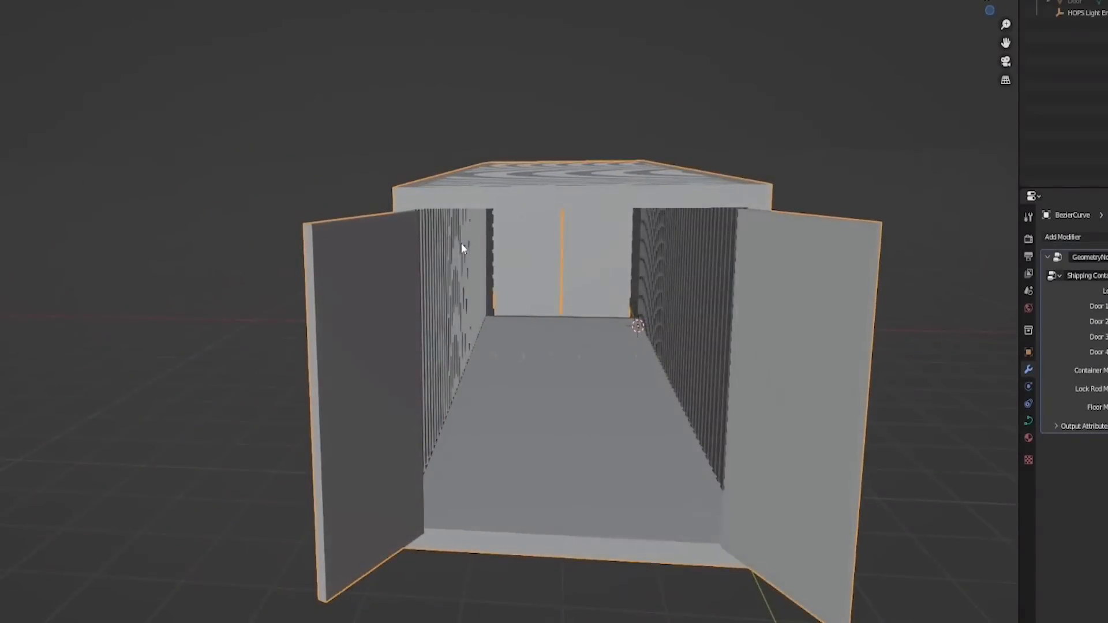
{"action": "middle_click_drag", "start_coordinate": [604, 275], "coordinate": [410, 292]}
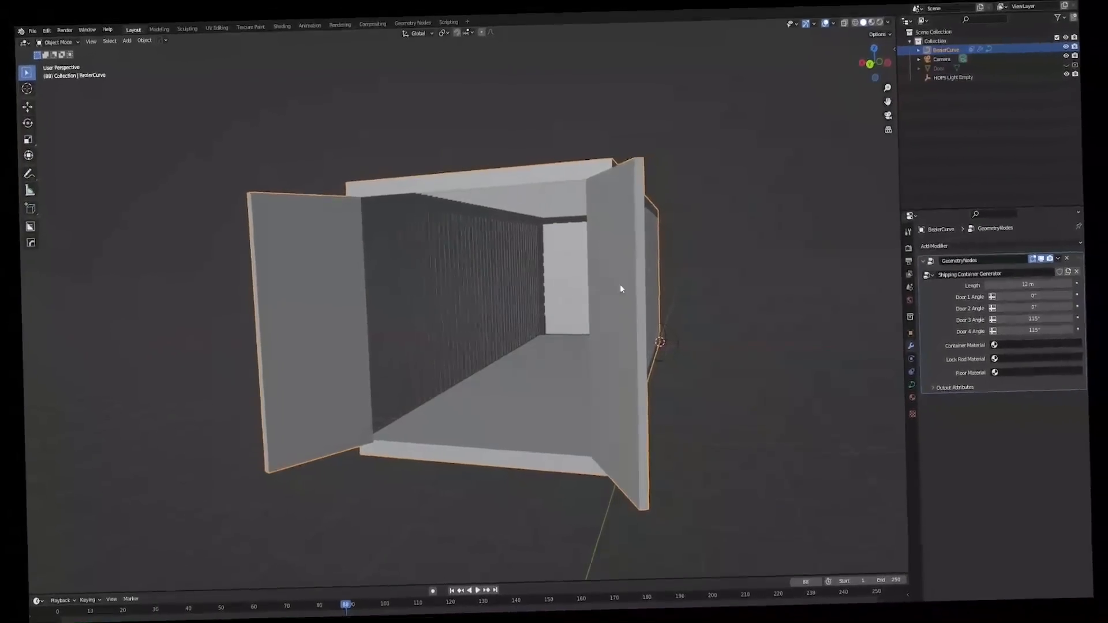
{"action": "mouse_move", "coordinate": [620, 286]}
{"action": "middle_mouse_down"}
{"action": "mouse_move", "coordinate": [630, 284]}
{"action": "mouse_move", "coordinate": [617, 288]}
{"action": "middle_mouse_up"}
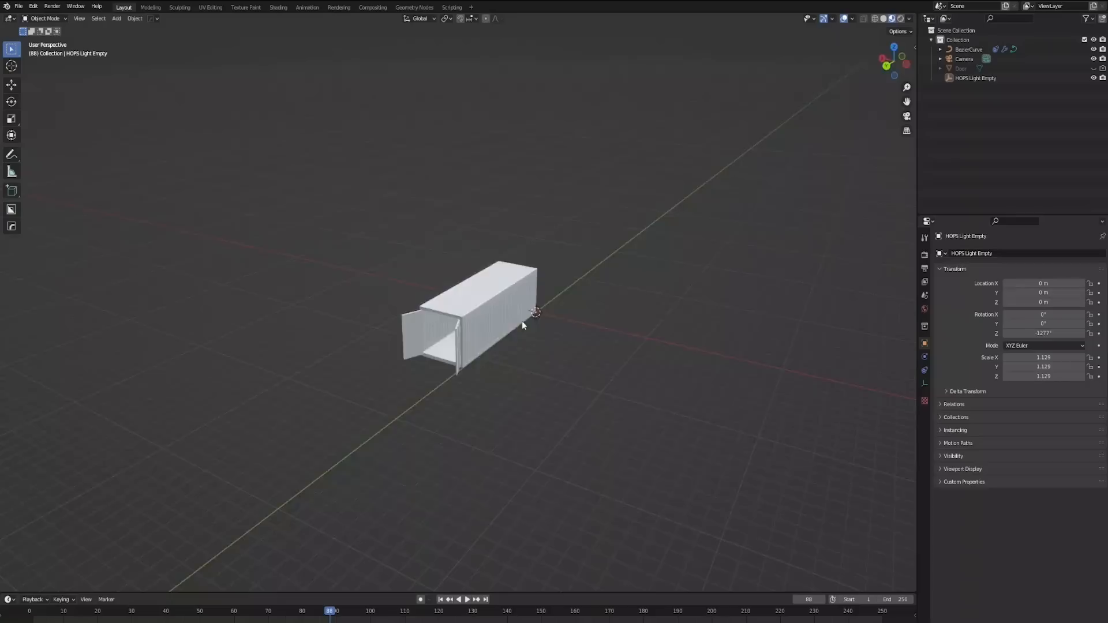
{"action": "middle_click_drag", "start_coordinate": [522, 321], "coordinate": [536, 344]}
Step: Move the two end containers closer along the X axis and place another duplicate at the end, making a row of five
{"action": "left_click", "coordinate": [481, 325]}
{"action": "scroll", "coordinate": [490, 329], "scroll_direction": "up", "scroll_amount": 3}
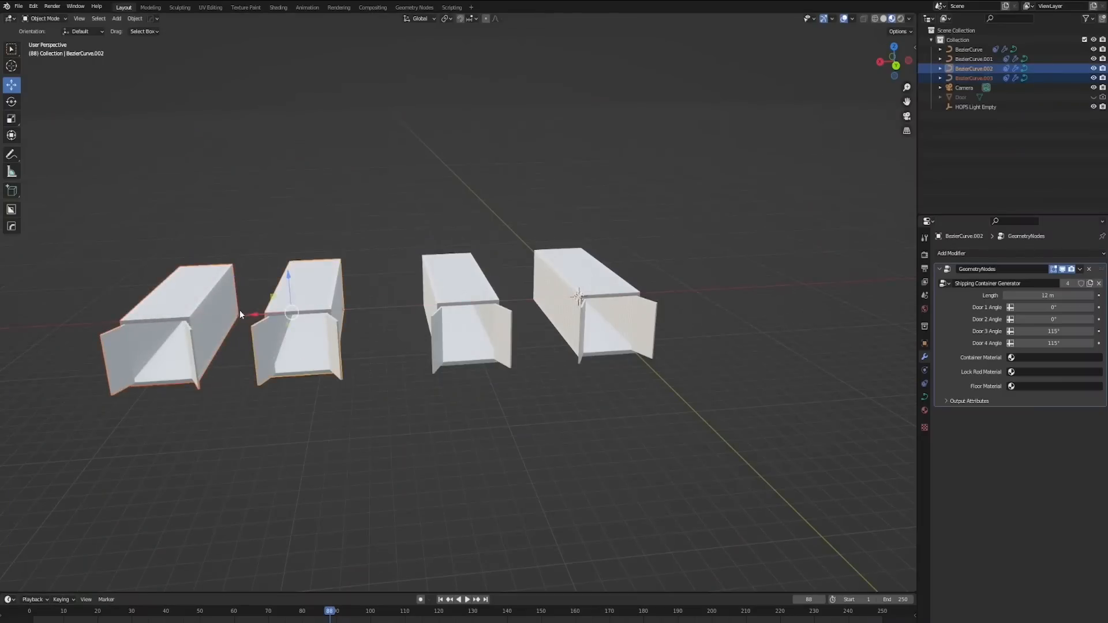
{"action": "left_click_drag", "start_coordinate": [264, 315], "coordinate": [310, 311]}
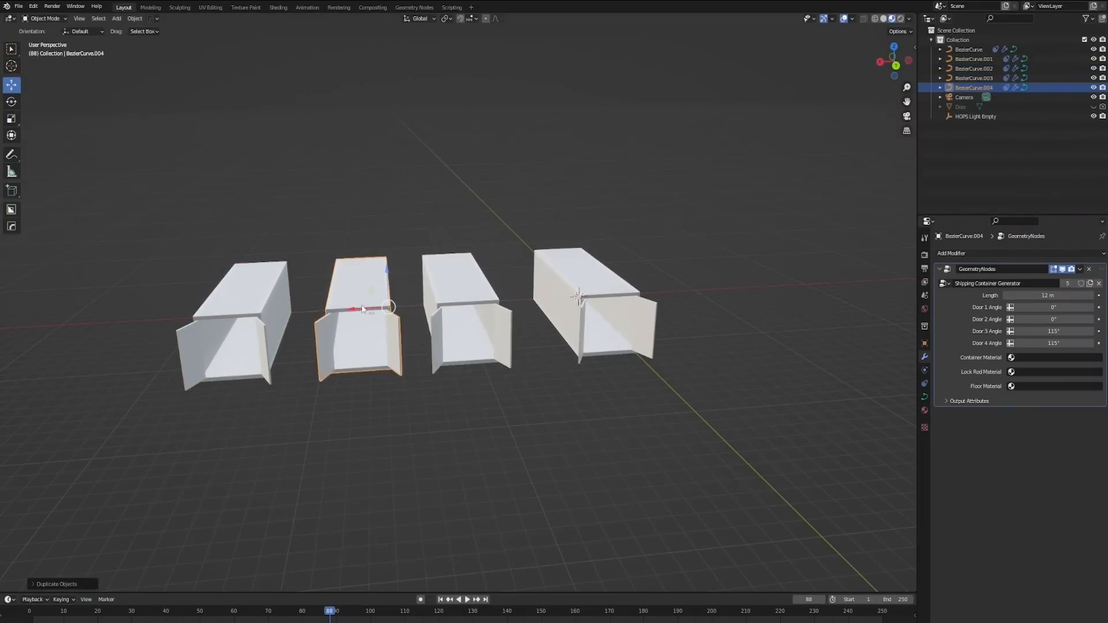
{"action": "left_click_drag", "start_coordinate": [357, 311], "coordinate": [144, 312]}
{"action": "middle_click_drag", "start_coordinate": [283, 312], "coordinate": [334, 315], "text": "shift"}
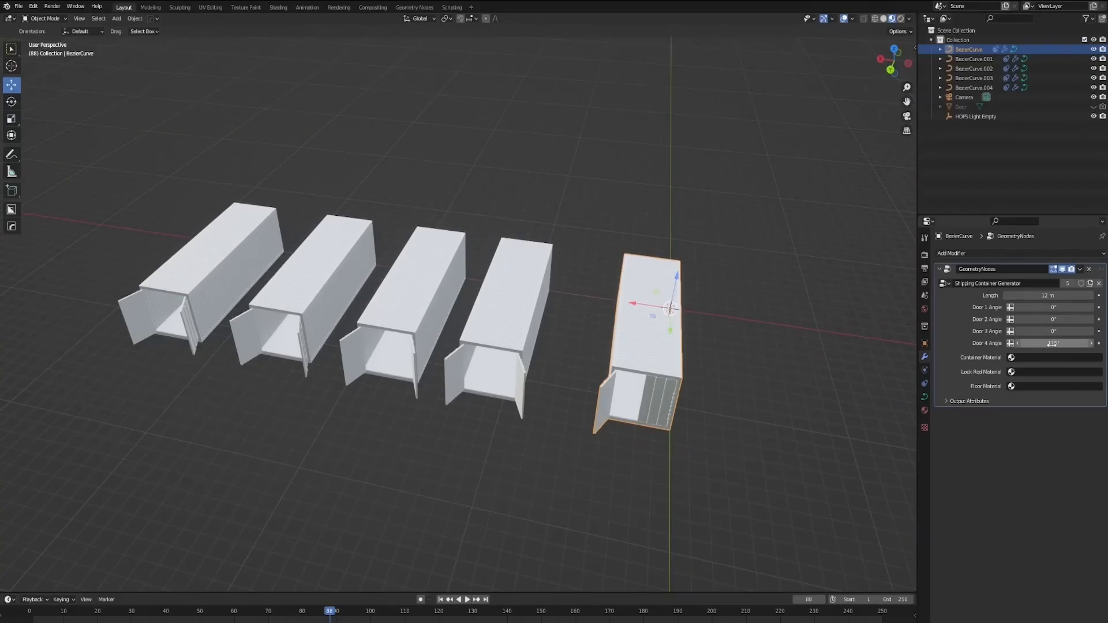
Step: Open the closed end of the middle container by setting its Door 1 Angle and Door 2 Angle to 115°
{"action": "mouse_move", "coordinate": [652, 376]}
{"action": "middle_mouse_down"}
{"action": "mouse_move", "coordinate": [643, 368]}
{"action": "mouse_move", "coordinate": [632, 383]}
{"action": "middle_mouse_up"}
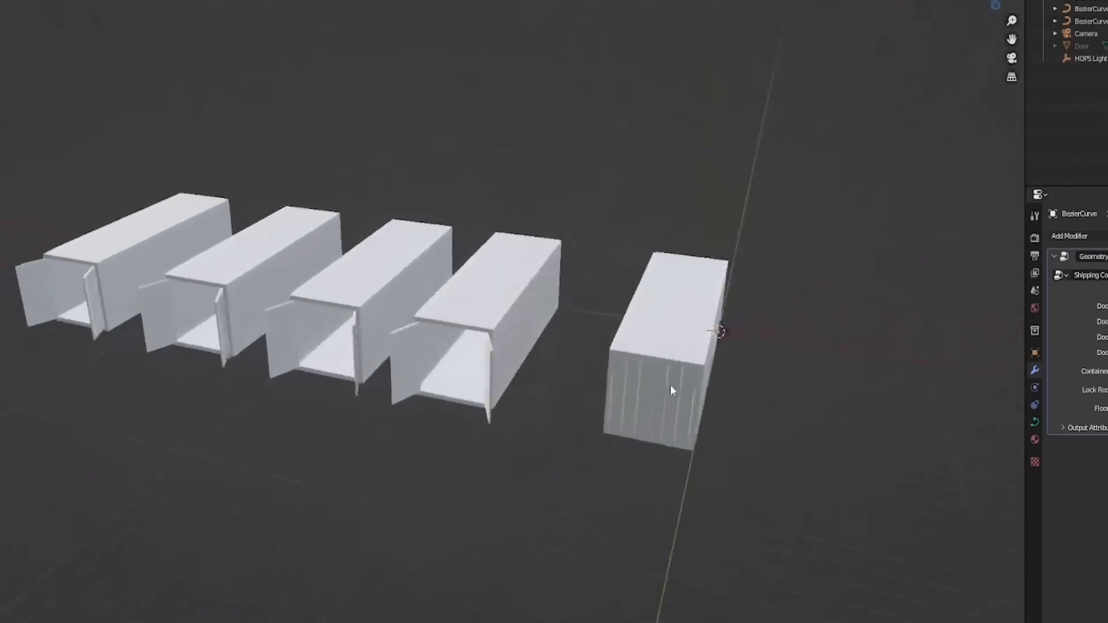
{"action": "left_click", "coordinate": [510, 352]}
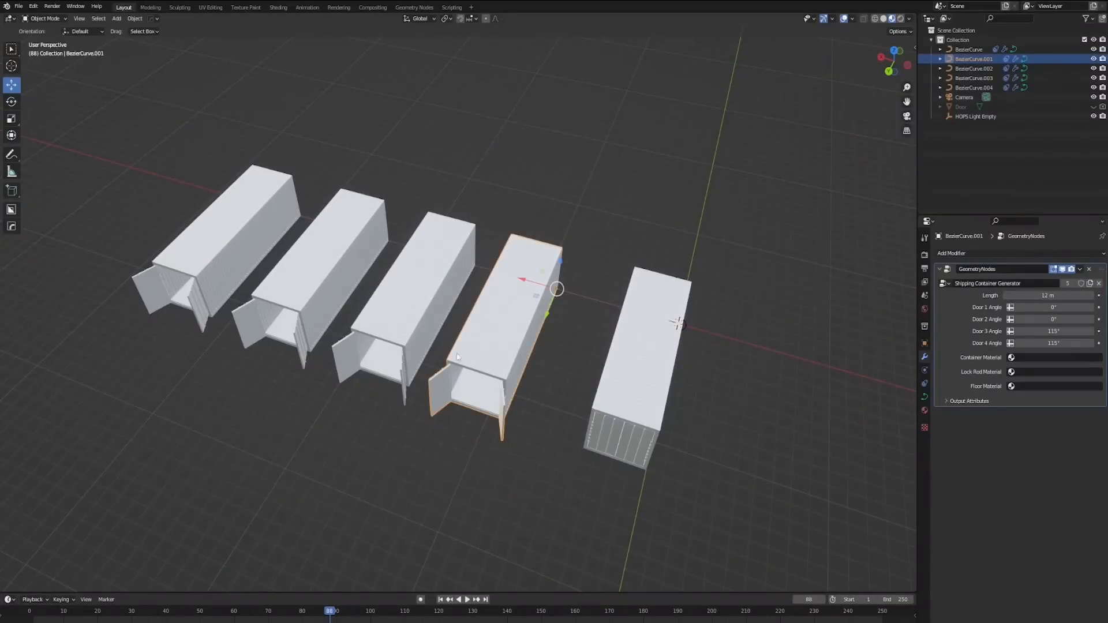
{"action": "left_click", "coordinate": [1064, 308]}
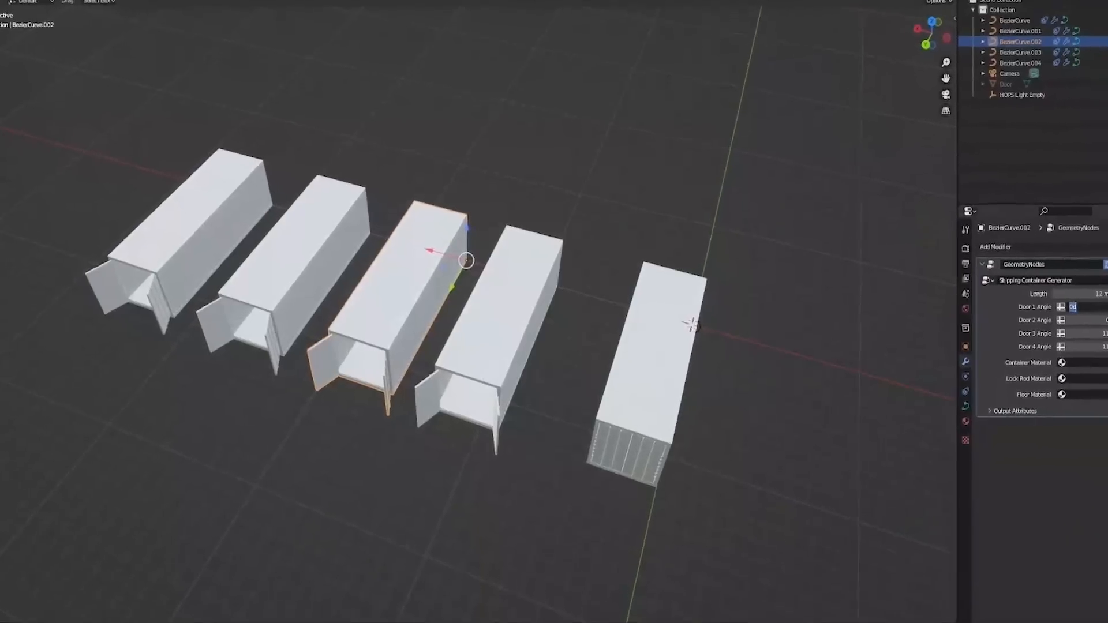
{"action": "type", "text": "1"}
{"action": "key", "text": "Return"}
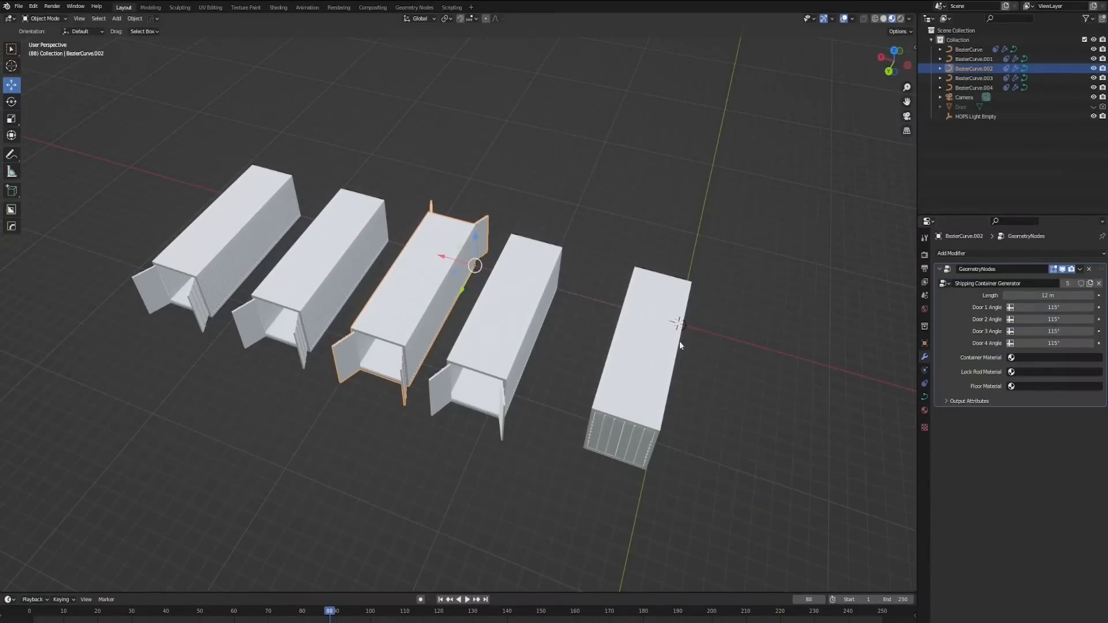
Step: Set Door 3 Angle to 0° on the fourth container and Door 4 Angle to 0° on the fifth
{"action": "middle_click_drag", "start_coordinate": [554, 341], "coordinate": [633, 355], "text": "shift"}
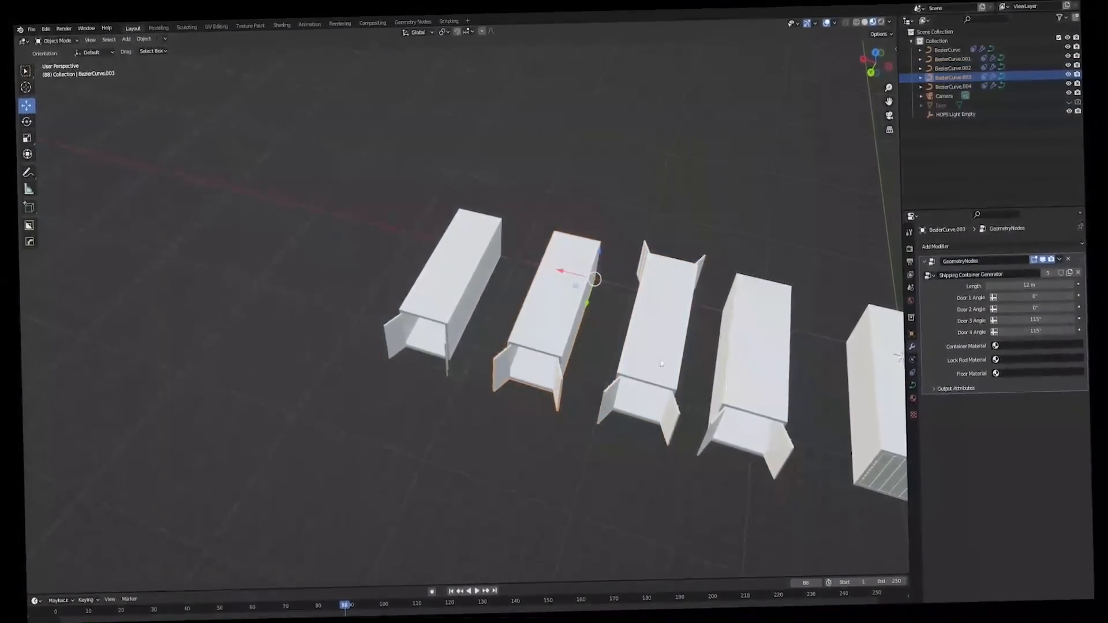
{"action": "double_click", "coordinate": [1025, 306]}
{"action": "type", "text": "0"}
{"action": "key", "text": "Return"}
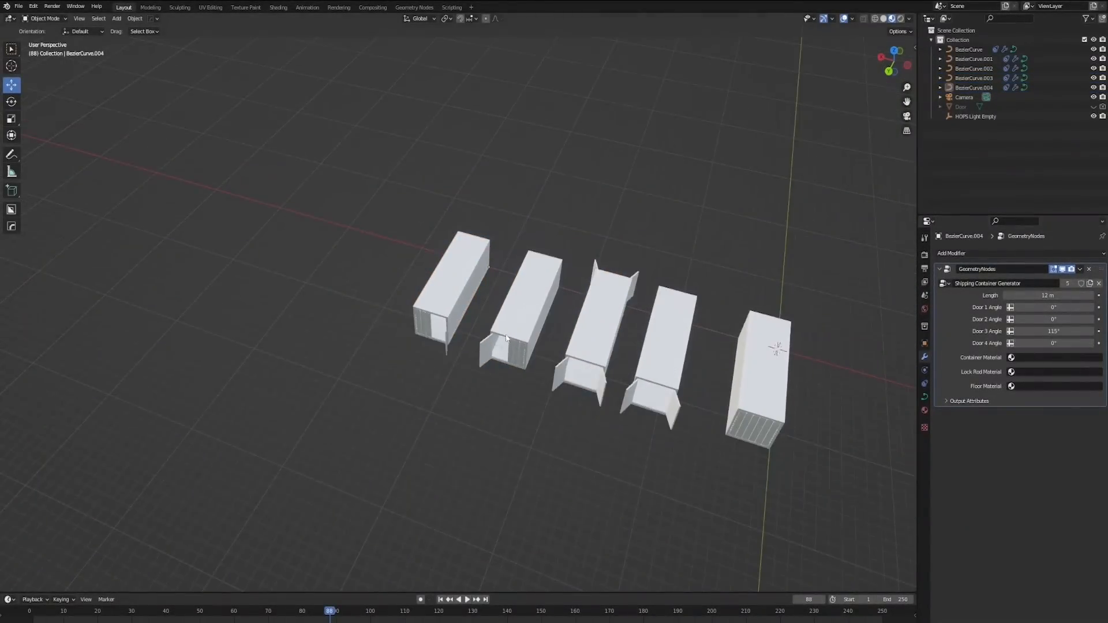
Step: Duplicate the fifth container to the end of the row and set the copy's Door 2 Angle to 115°
{"action": "middle_click_drag", "start_coordinate": [522, 313], "coordinate": [555, 261]}
{"action": "left_click", "coordinate": [396, 282]}
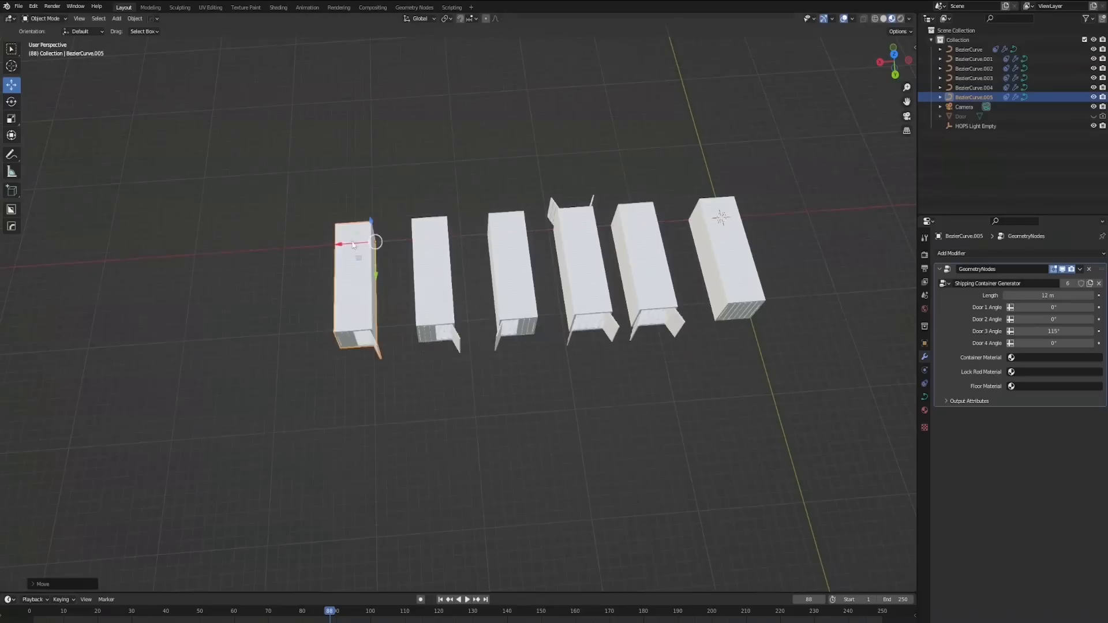
{"action": "middle_click_drag", "start_coordinate": [356, 248], "coordinate": [551, 209]}
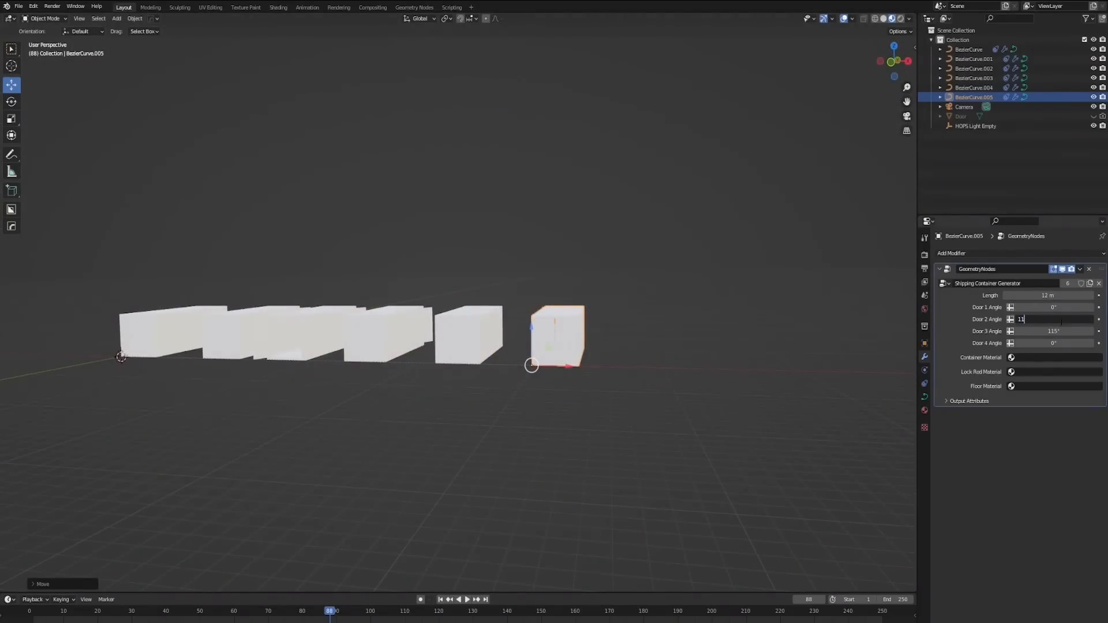
{"action": "key", "text": "Return"}
Step: Duplicate the fourth container and move the copy along the X axis to the far end of the row
{"action": "middle_click_drag", "start_coordinate": [680, 288], "coordinate": [653, 284]}
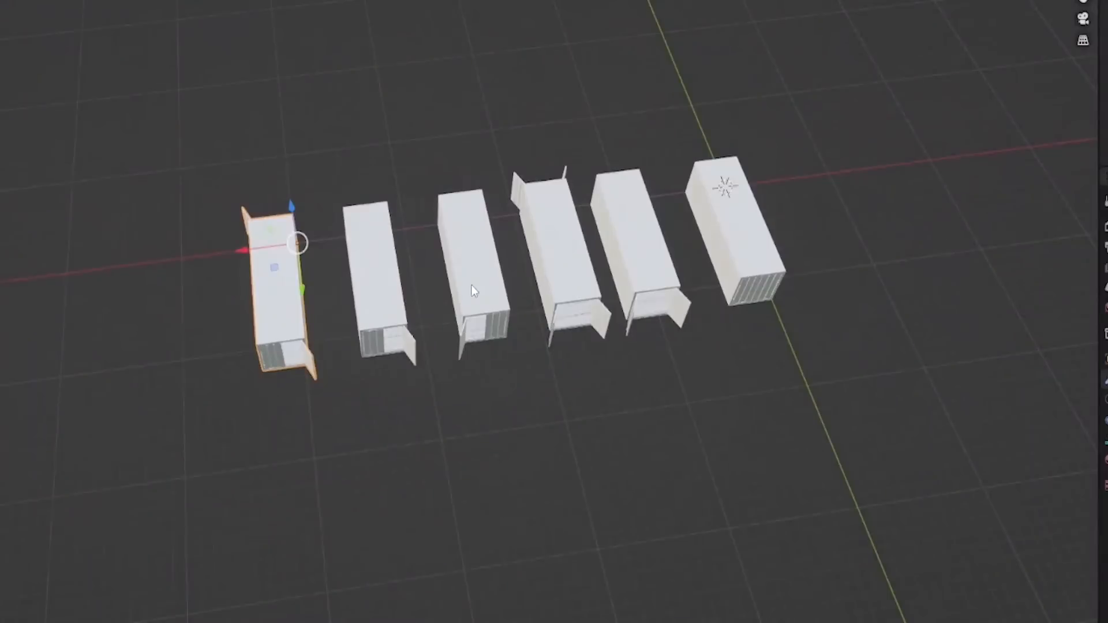
{"action": "left_click", "coordinate": [492, 292]}
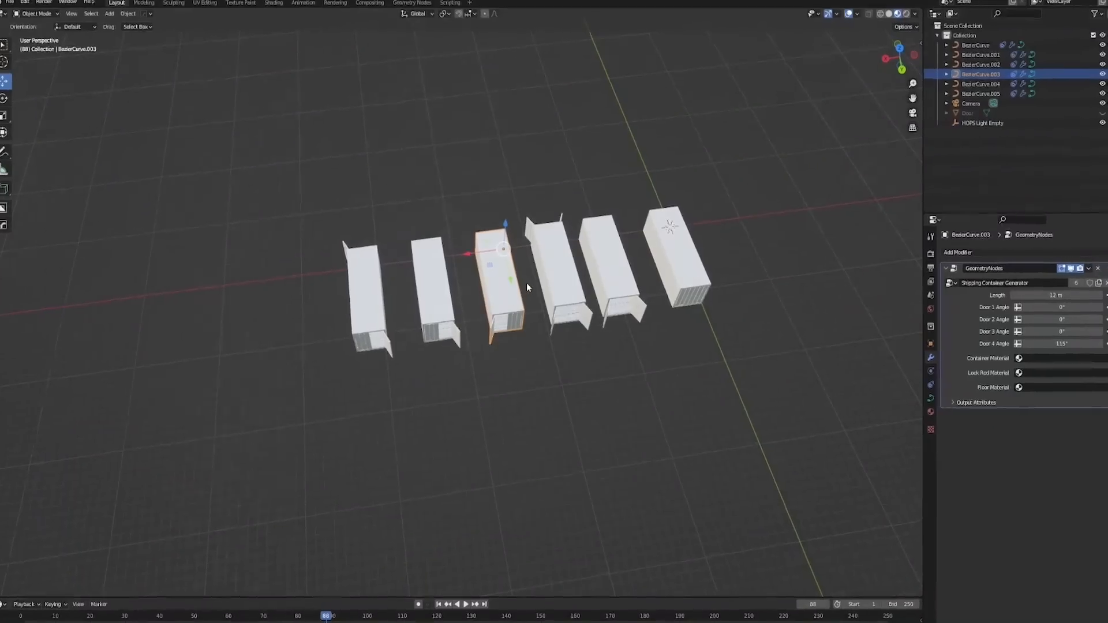
{"action": "right_click", "coordinate": [525, 283]}
{"action": "left_click_drag", "start_coordinate": [463, 251], "coordinate": [258, 278]}
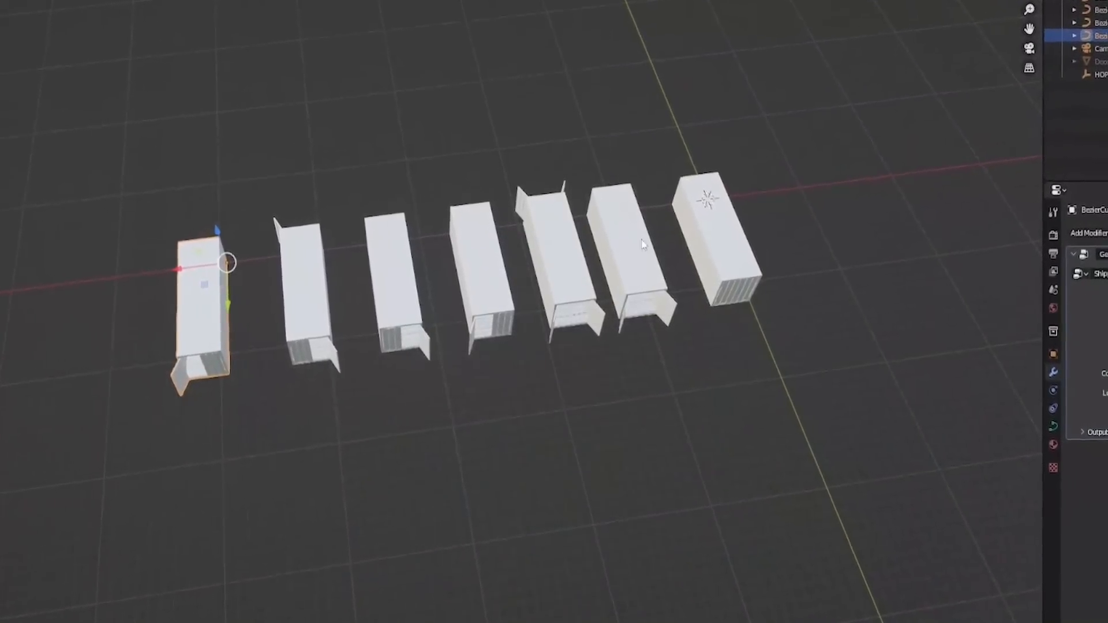
Step: Open Door 2 on the container at the far end of the row and move it along the X axis closer to its neighbour
{"action": "scroll", "coordinate": [384, 330], "scroll_direction": "up", "scroll_amount": 5}
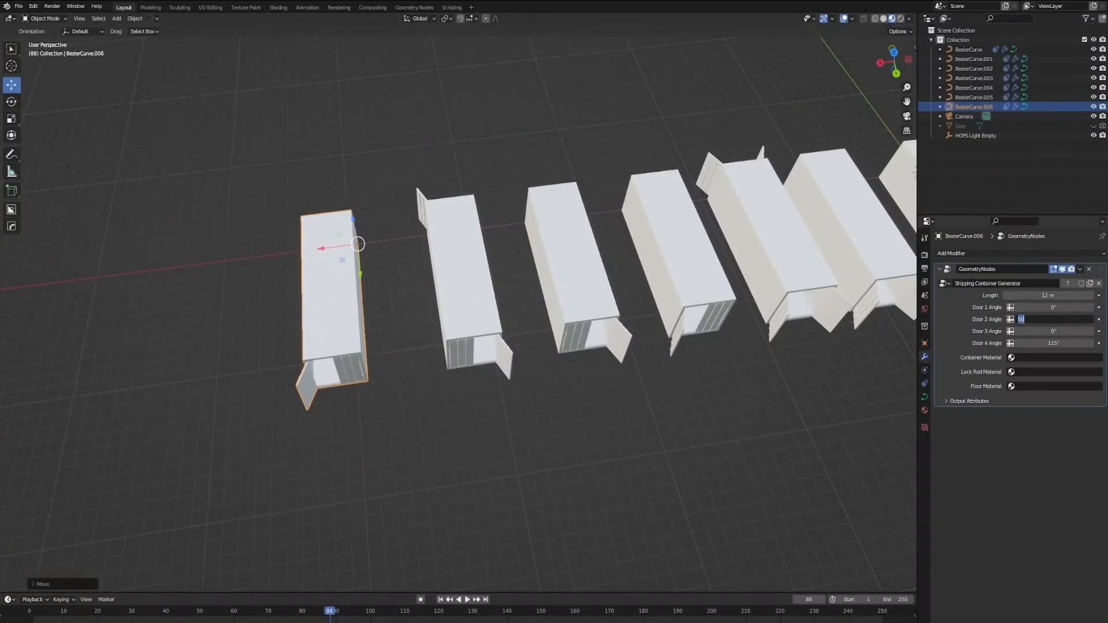
{"action": "key", "text": "Return"}
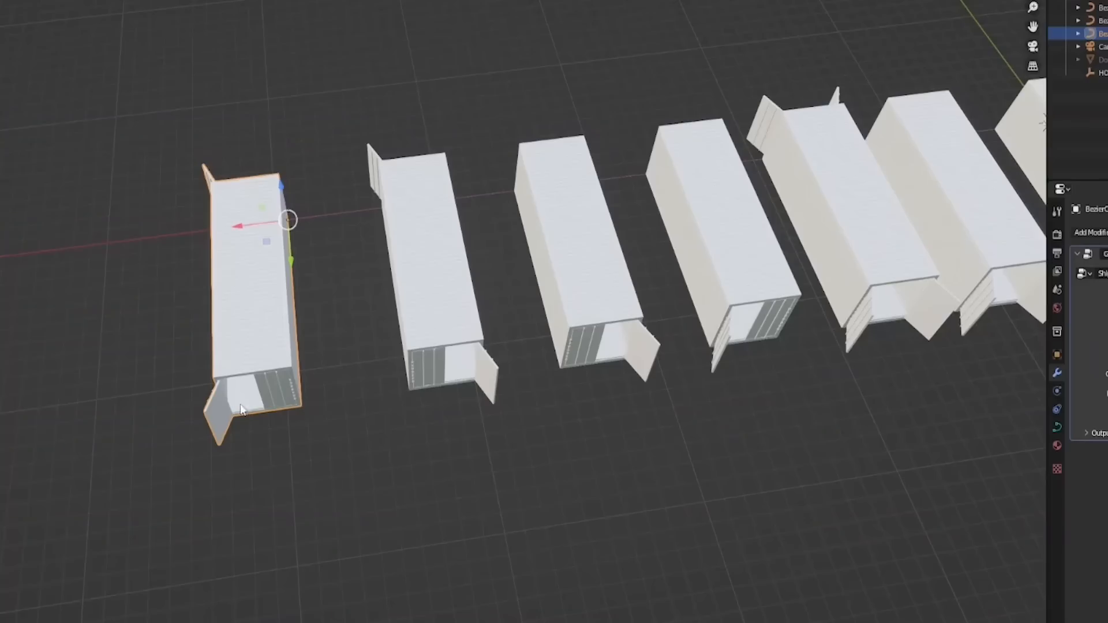
{"action": "left_click", "coordinate": [358, 221]}
{"action": "scroll", "coordinate": [359, 222], "scroll_direction": "down", "scroll_amount": 3}
{"action": "left_click", "coordinate": [318, 305]}
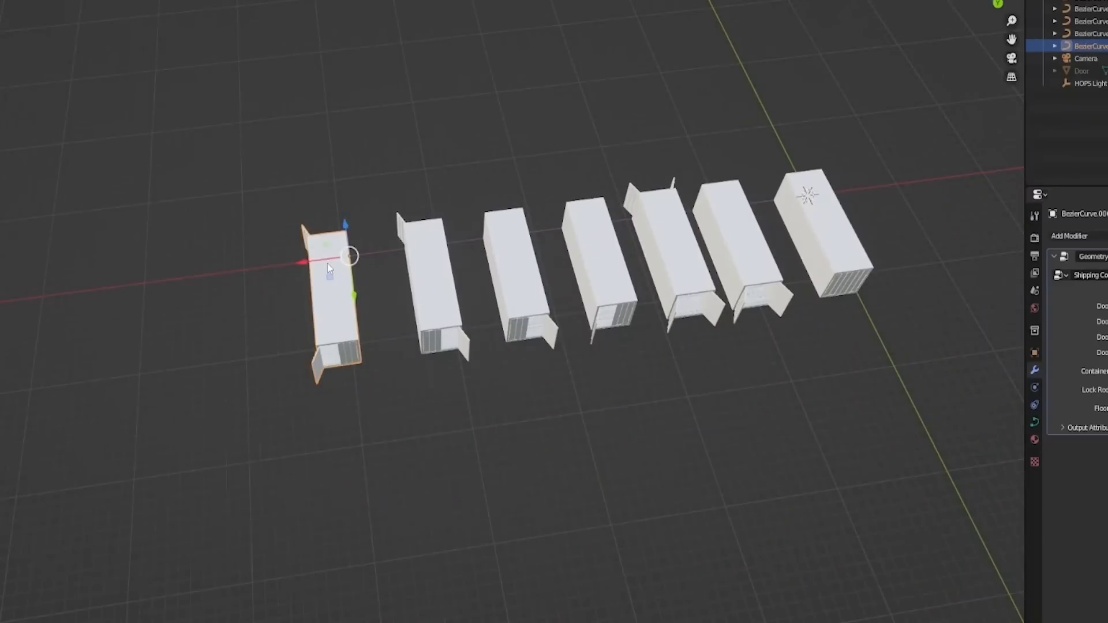
{"action": "key", "text": "g"}
{"action": "key", "text": "x"}
{"action": "left_click", "coordinate": [380, 272]}
Step: Select the three containers at the far end and move them along the X axis to tighten the row's spacing
{"action": "left_click", "coordinate": [397, 254], "text": "shift"}
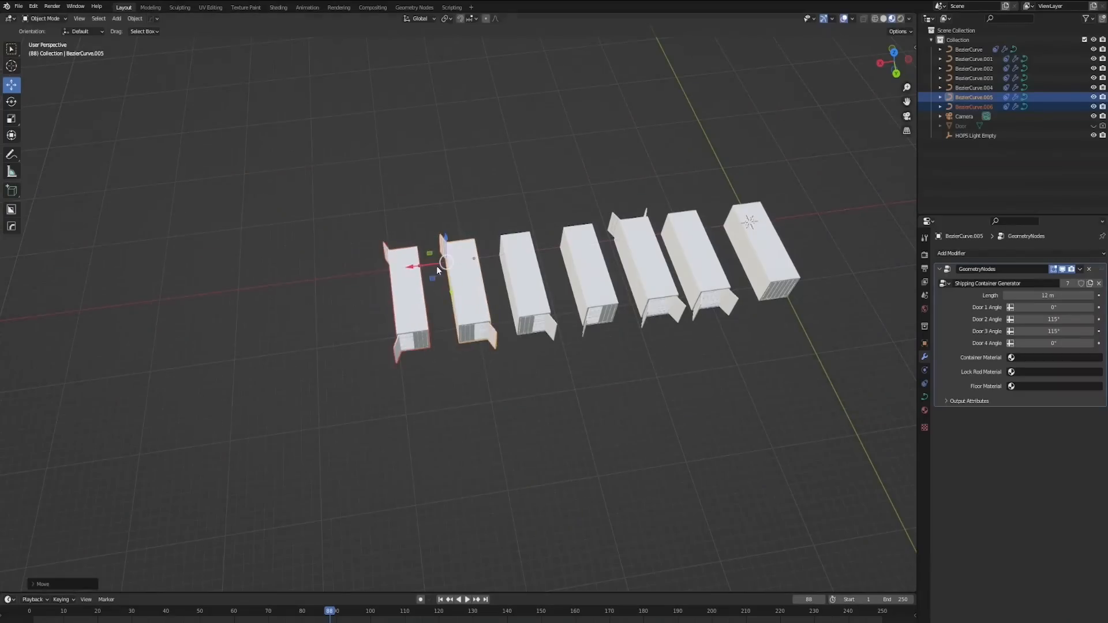
{"action": "left_click", "coordinate": [519, 281], "text": "shift"}
{"action": "middle_click_drag", "start_coordinate": [606, 302], "coordinate": [497, 313], "text": "shift"}
{"action": "key", "text": "g"}
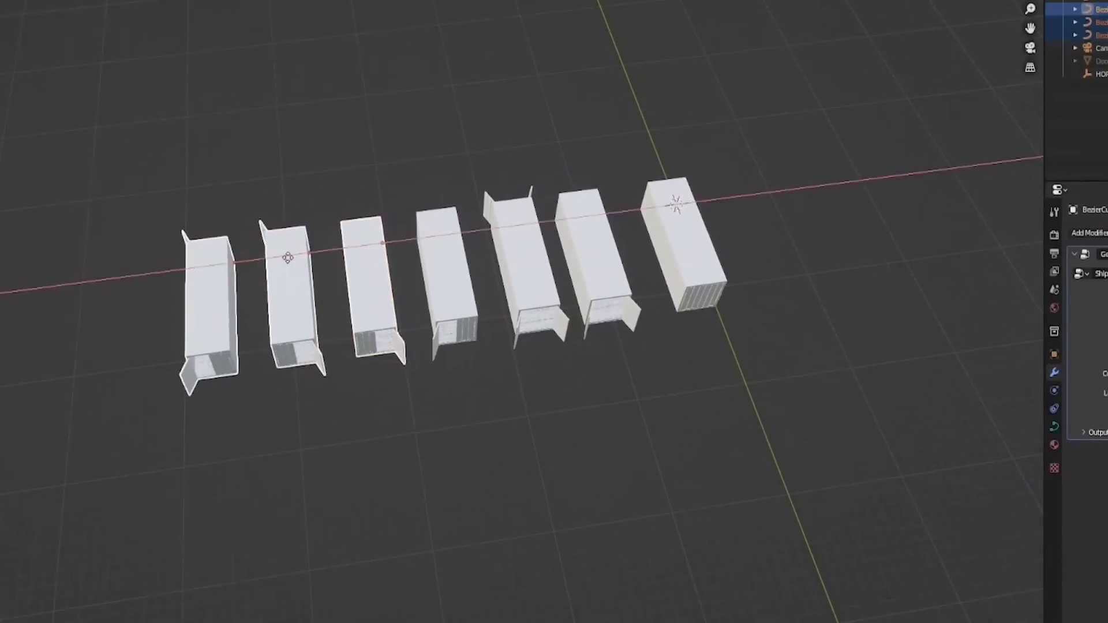
{"action": "key", "text": "g"}
{"action": "key", "text": "z"}
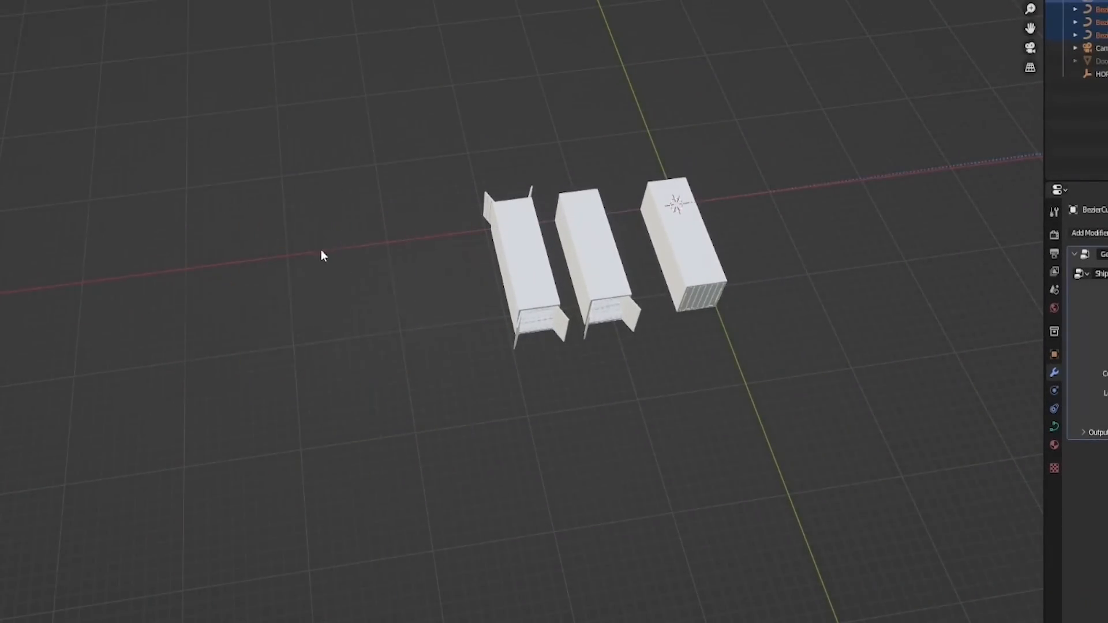
{"action": "key", "text": "ctrl+z"}
Step: Move the containers with open doors along the X axis toward the fully closed one to even out the row
{"action": "key", "text": "g"}
{"action": "key", "text": "x"}
{"action": "left_click", "coordinate": [334, 248]}
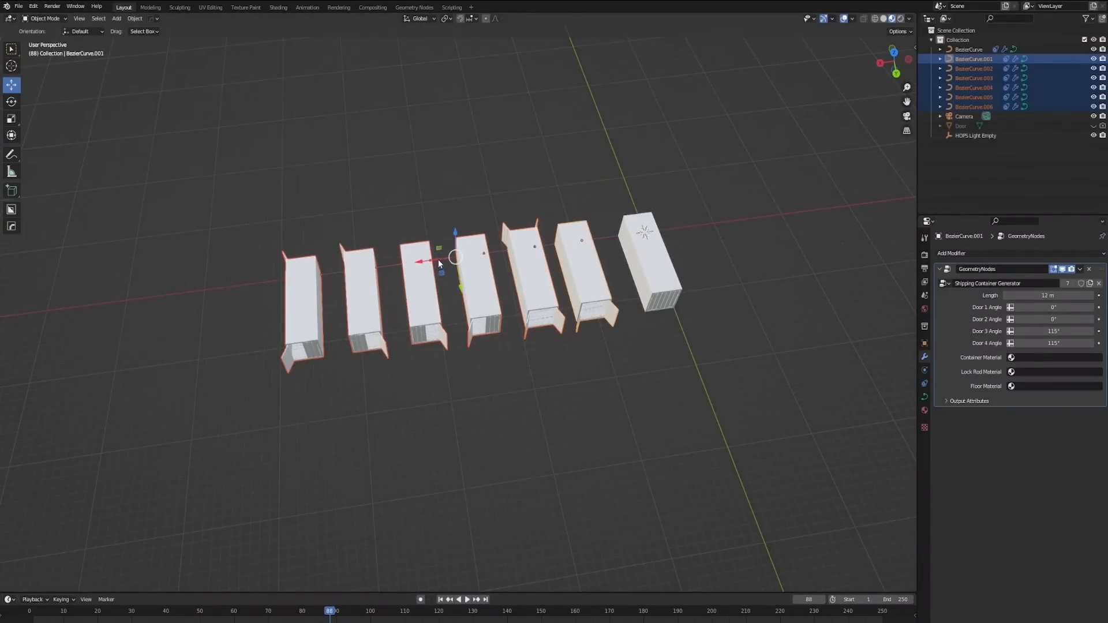
{"action": "left_click_drag", "start_coordinate": [438, 260], "coordinate": [454, 257]}
{"action": "left_click", "coordinate": [609, 388]}
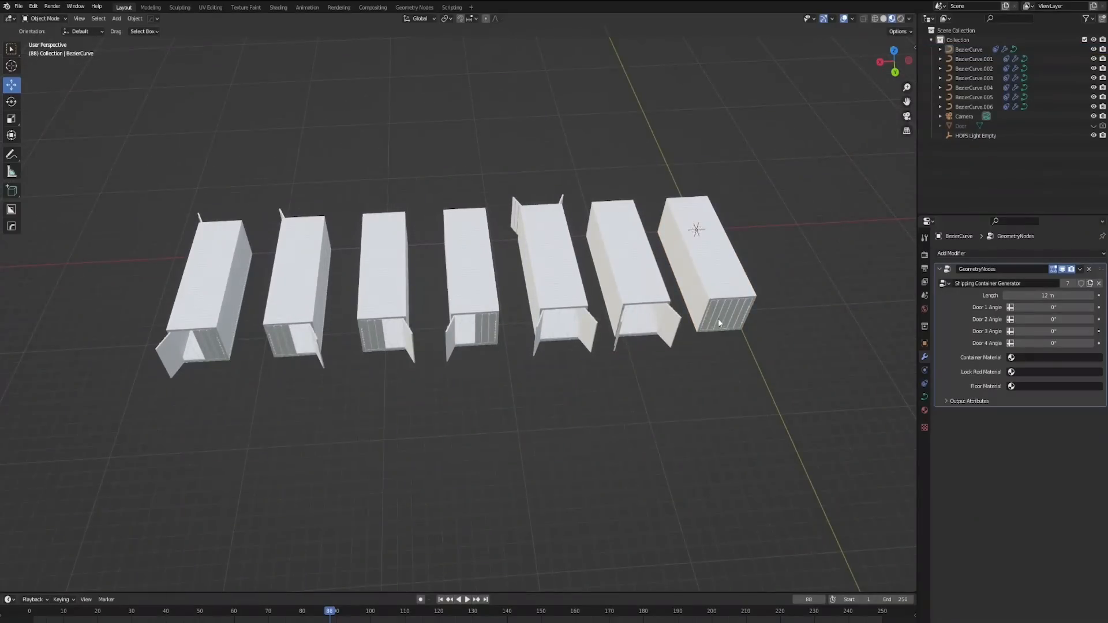
Step: Convert the fully closed container from a curve to a mesh
{"action": "middle_click_drag", "start_coordinate": [718, 326], "coordinate": [691, 293]}
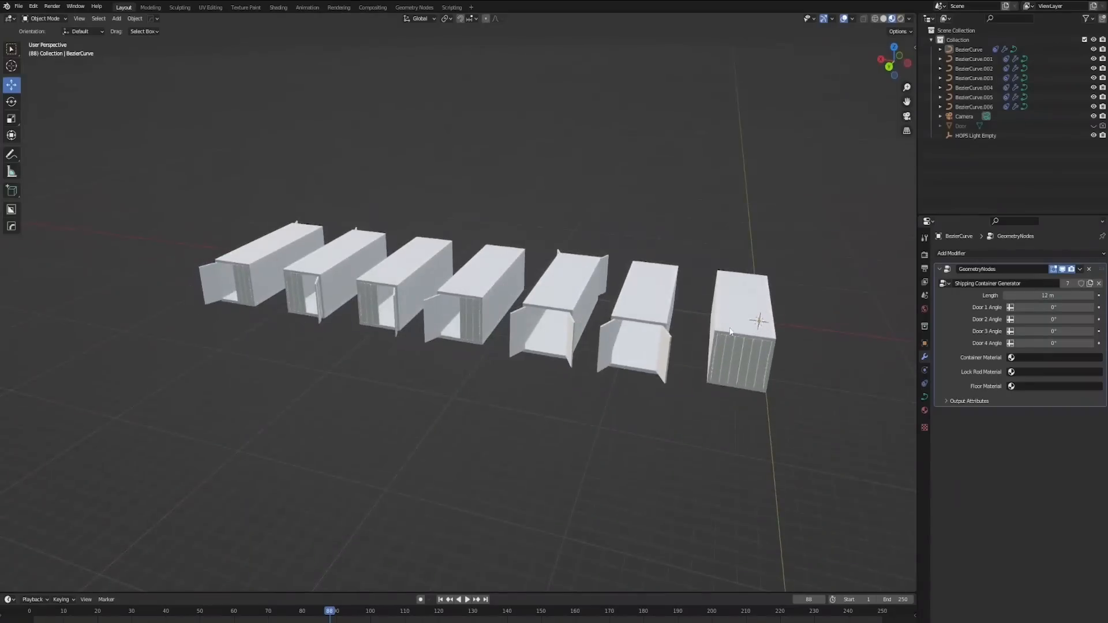
{"action": "middle_click_drag", "start_coordinate": [730, 332], "coordinate": [688, 316], "text": "shift"}
{"action": "scroll", "coordinate": [692, 317], "scroll_direction": "up", "scroll_amount": 1}
{"action": "left_click", "coordinate": [747, 338]}
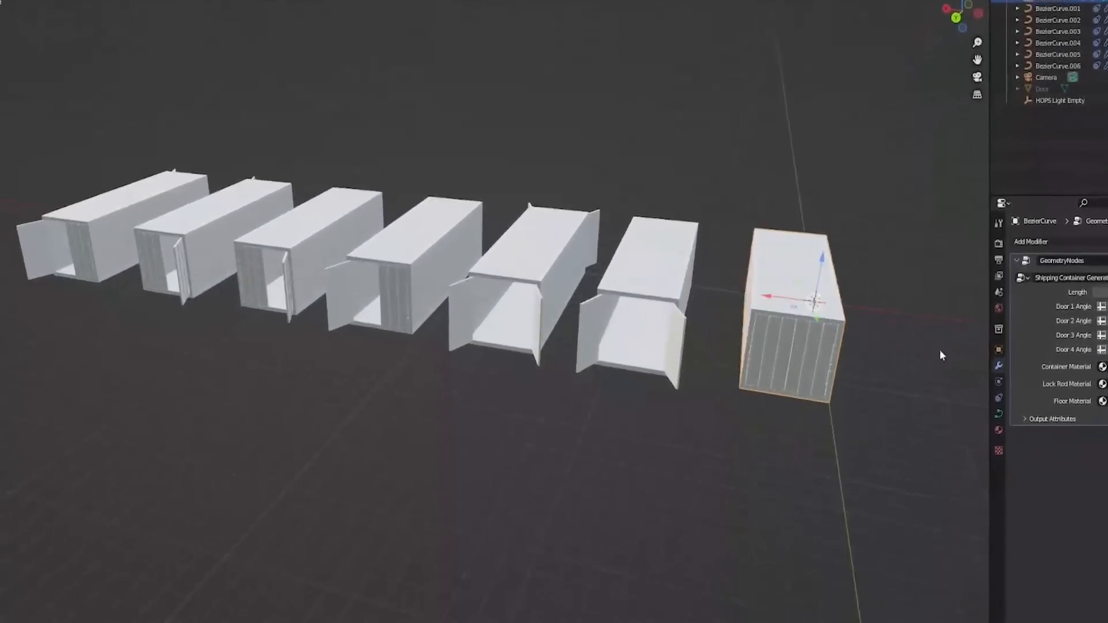
{"action": "key", "text": "ctrl+a"}
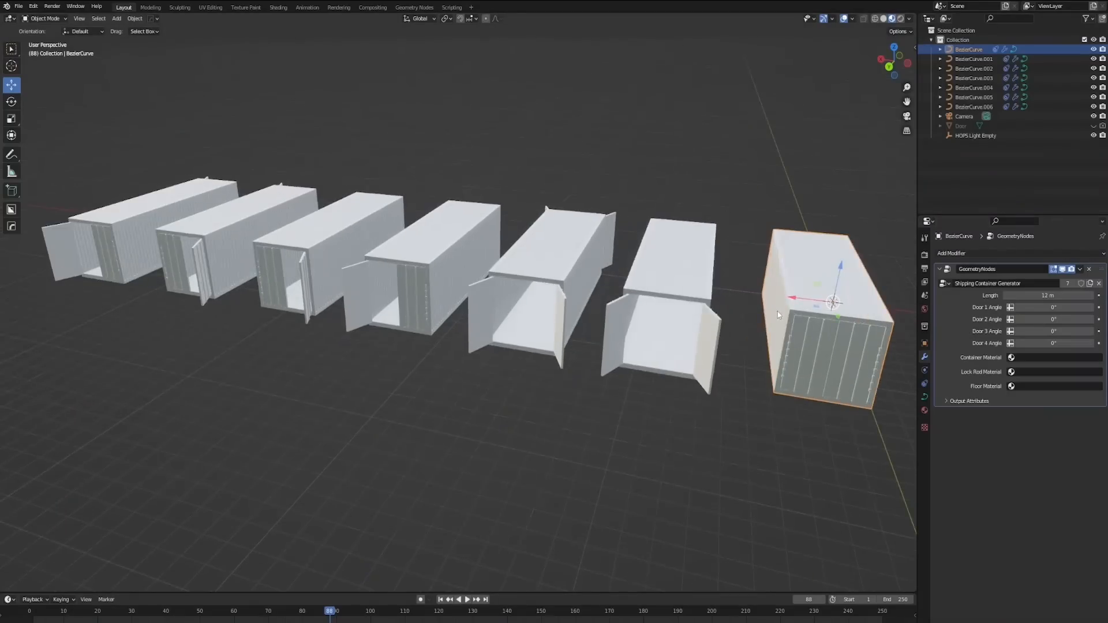
{"action": "middle_click_drag", "start_coordinate": [779, 316], "coordinate": [559, 294]}
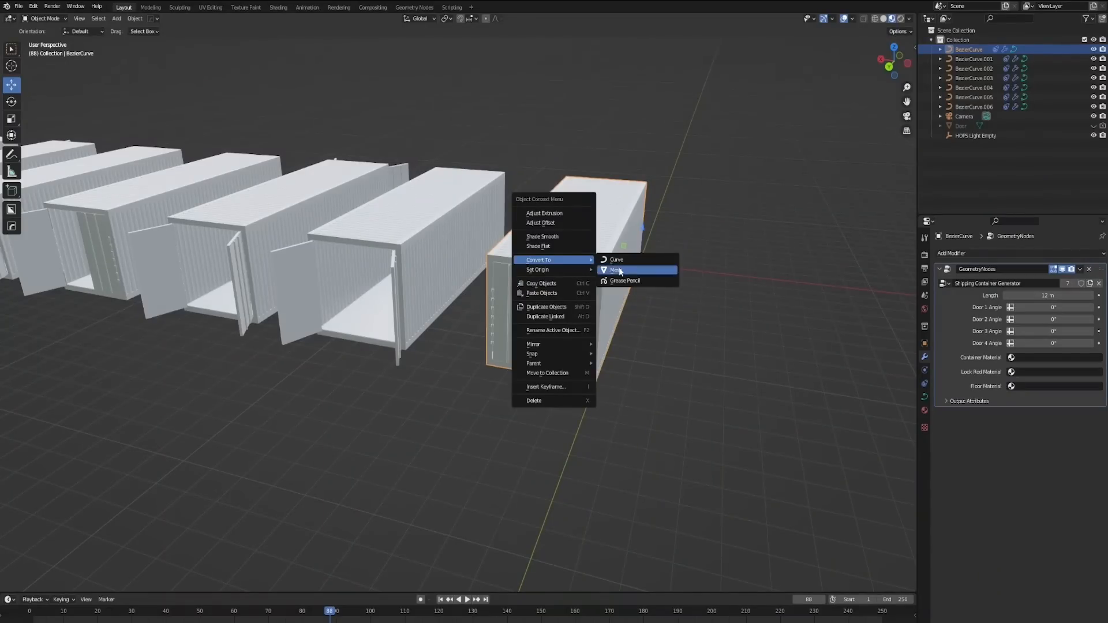
{"action": "left_click", "coordinate": [616, 270]}
Step: Examine the converted container's mesh topology on the roof, lower side edges, inner walls and floor
{"action": "key", "text": "Tab"}
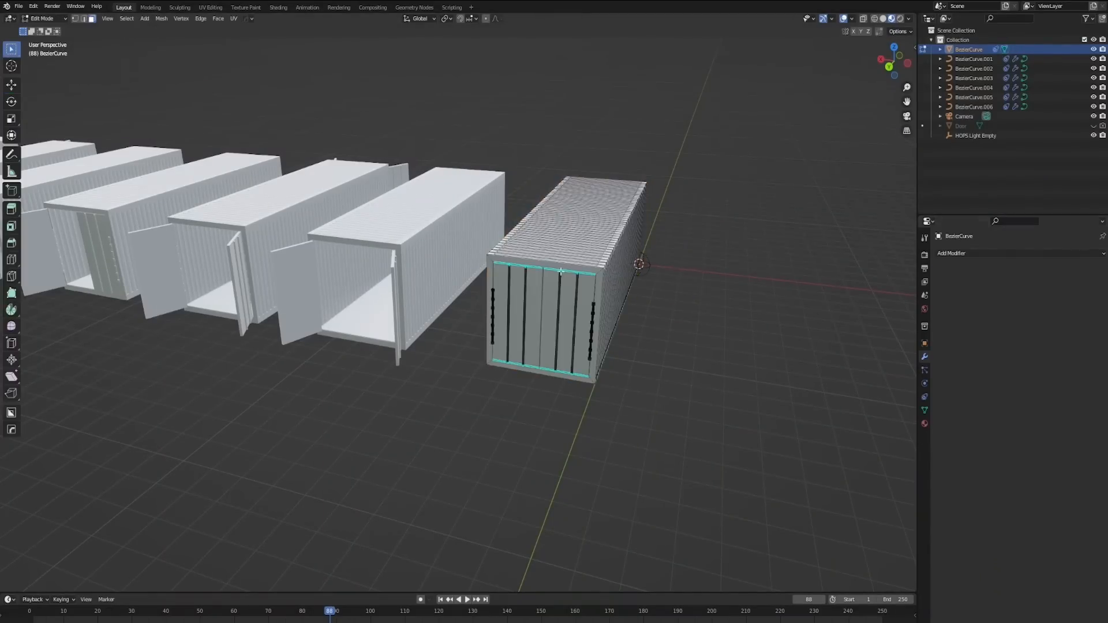
{"action": "key", "text": "a"}
{"action": "middle_click_drag", "start_coordinate": [705, 296], "coordinate": [685, 292]}
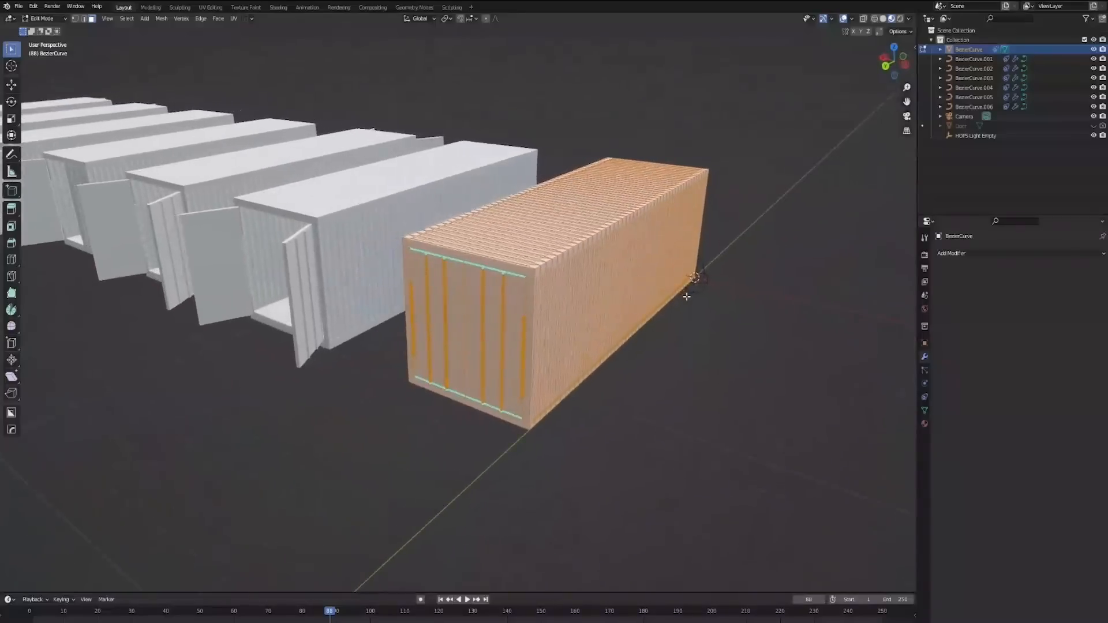
{"action": "scroll", "coordinate": [685, 291], "scroll_direction": "up", "scroll_amount": 5}
{"action": "scroll", "coordinate": [669, 337], "scroll_direction": "up", "scroll_amount": 4}
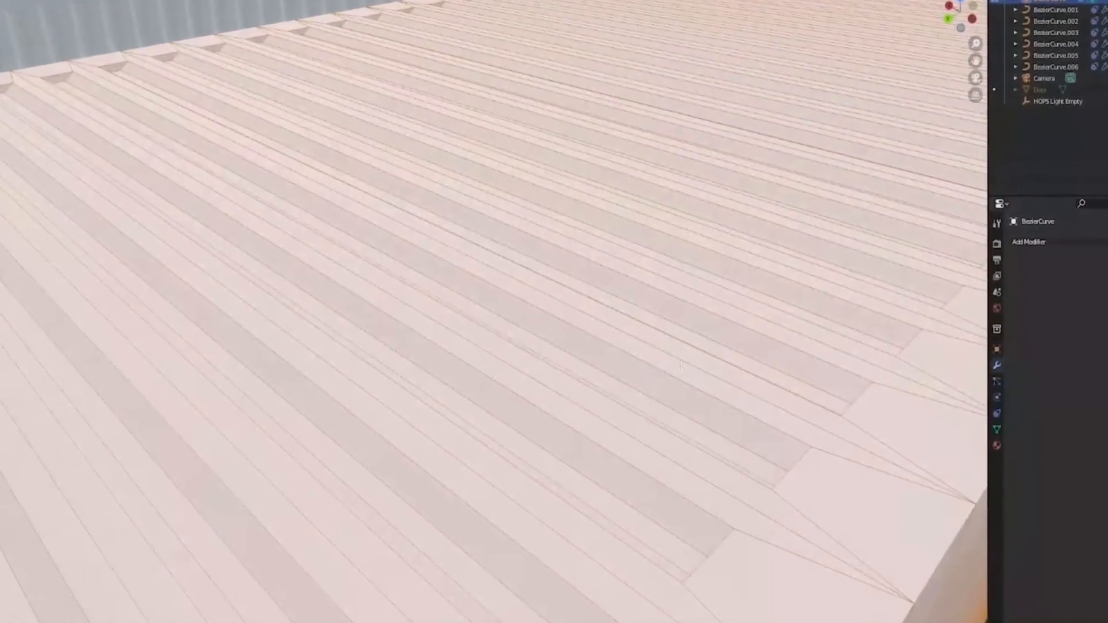
{"action": "scroll", "coordinate": [662, 358], "scroll_direction": "down", "scroll_amount": 4}
{"action": "scroll", "coordinate": [675, 358], "scroll_direction": "up", "scroll_amount": 5}
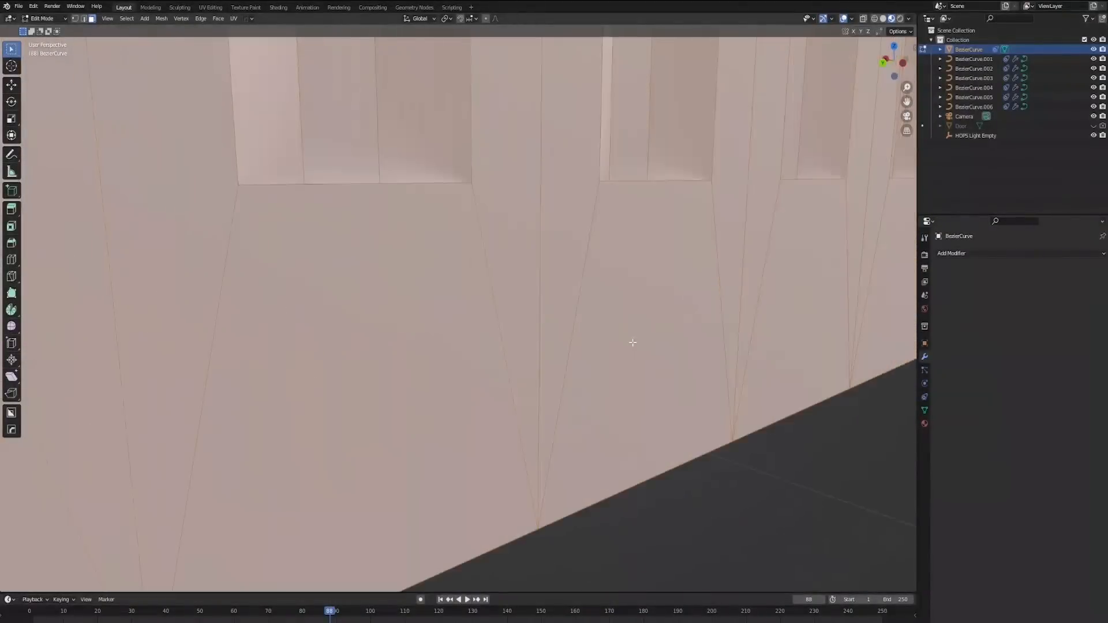
{"action": "scroll", "coordinate": [415, 345], "scroll_direction": "down", "scroll_amount": 5}
{"action": "middle_click_drag", "start_coordinate": [437, 334], "coordinate": [446, 332]}
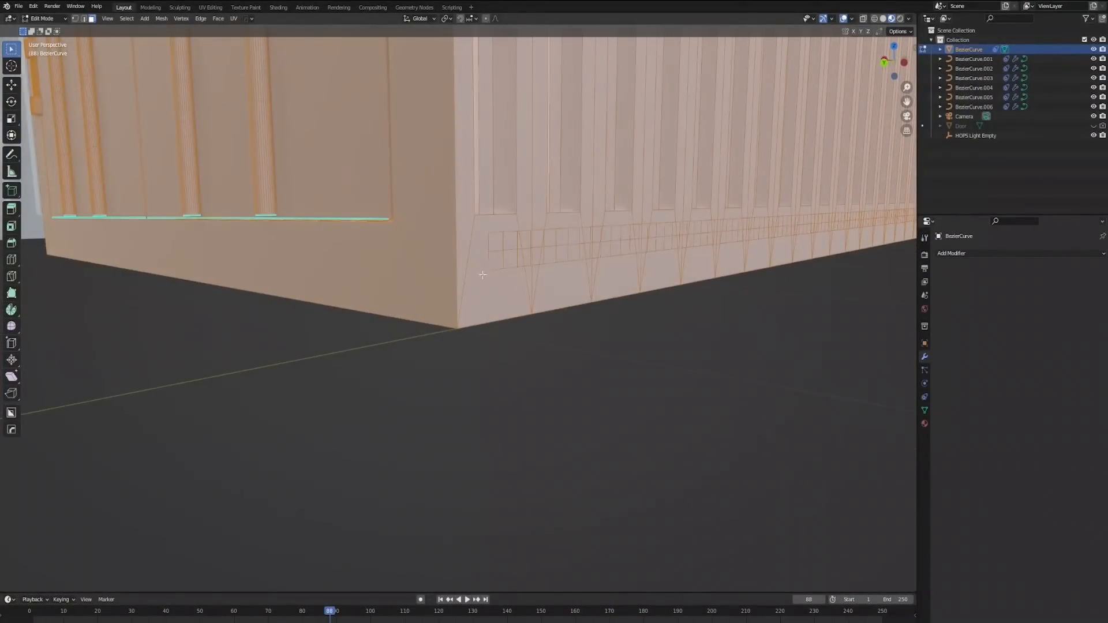
{"action": "scroll", "coordinate": [482, 275], "scroll_direction": "up", "scroll_amount": 6}
{"action": "key", "text": "alt+a"}
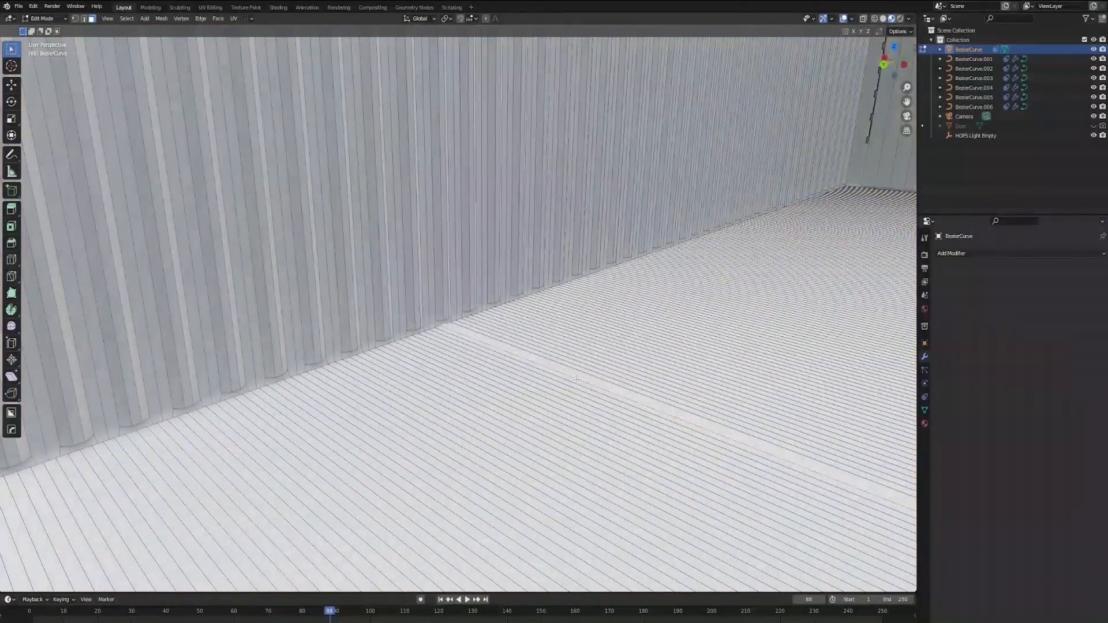
{"action": "scroll", "coordinate": [577, 379], "scroll_direction": "down", "scroll_amount": 6}
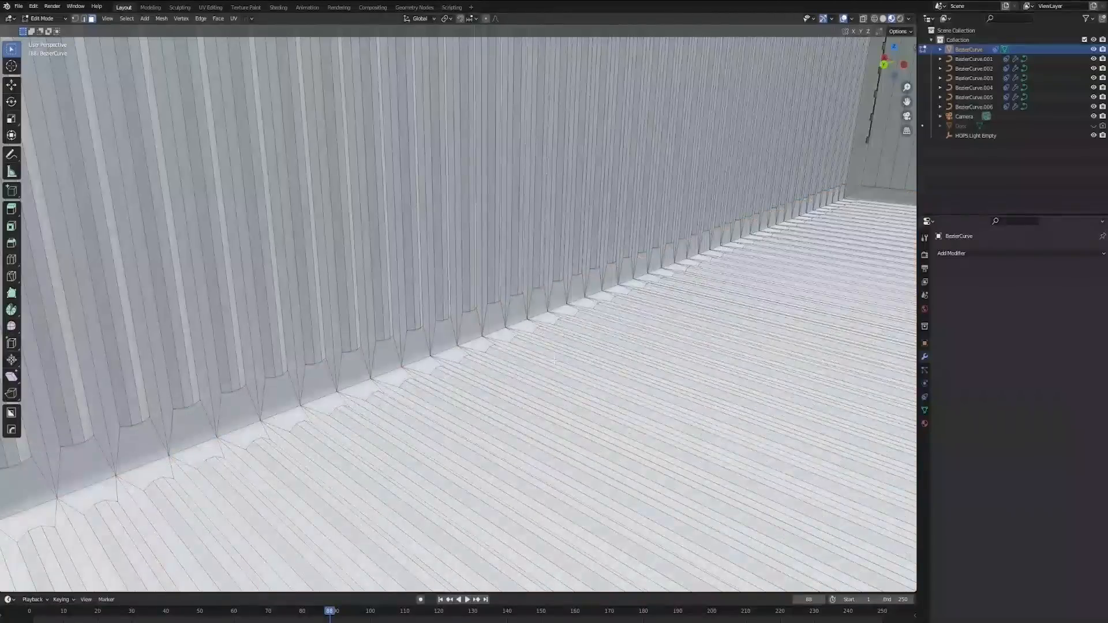
{"action": "middle_click_drag", "start_coordinate": [566, 354], "coordinate": [557, 322]}
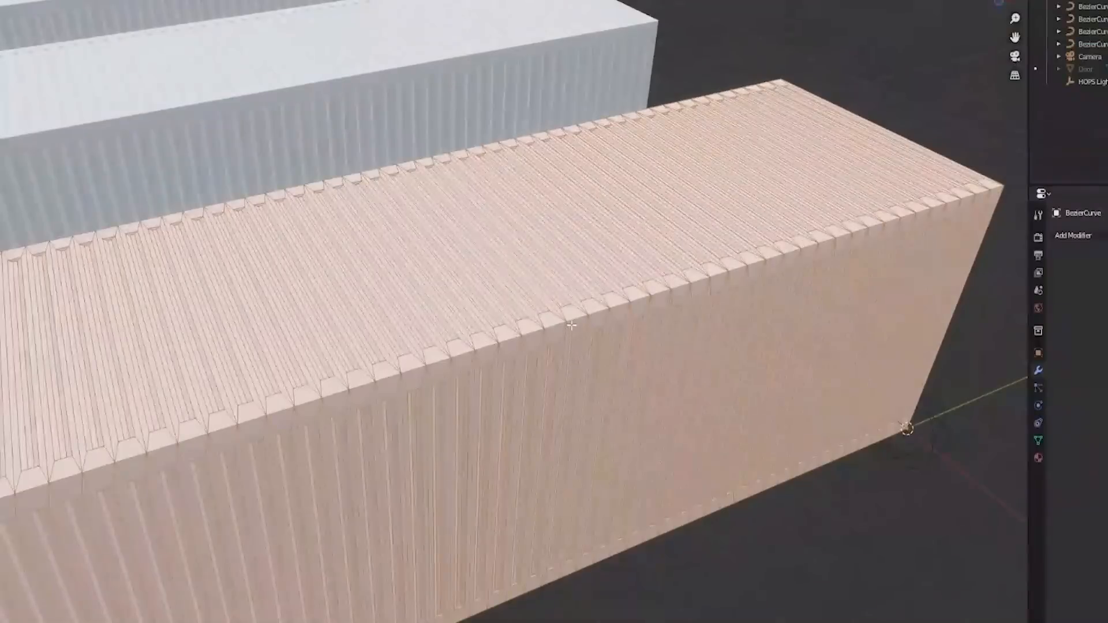
Step: Finish editing the closed container and convert the remaining containers in the row to meshes
{"action": "key", "text": "Tab"}
{"action": "scroll", "coordinate": [331, 92], "scroll_direction": "down", "scroll_amount": 5}
{"action": "middle_click_drag", "start_coordinate": [333, 274], "coordinate": [424, 295]}
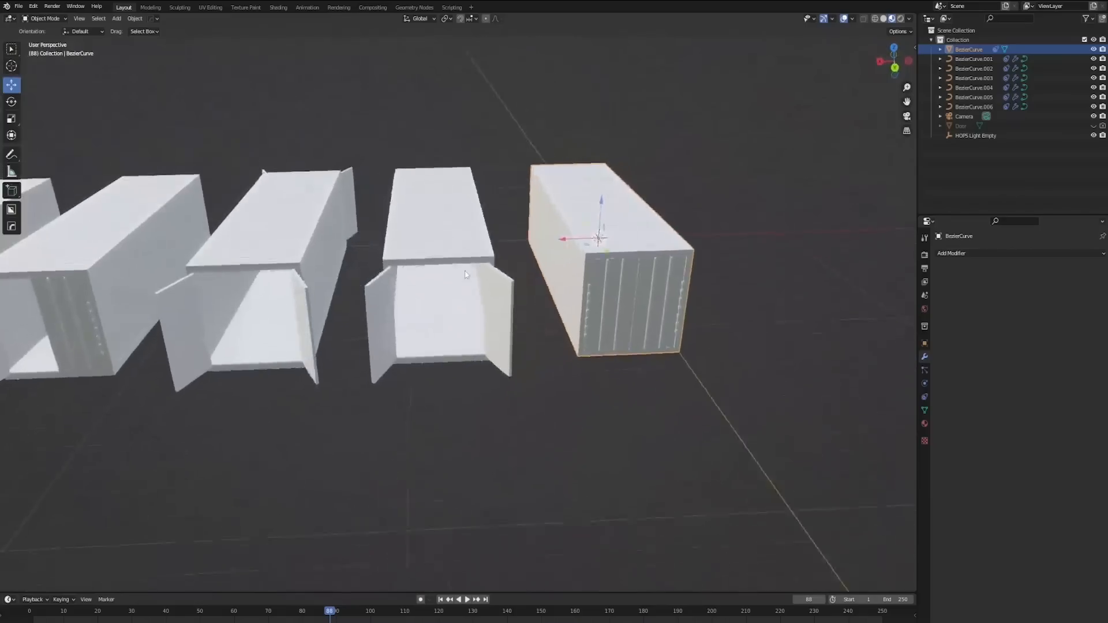
{"action": "scroll", "coordinate": [424, 298], "scroll_direction": "down", "scroll_amount": 5}
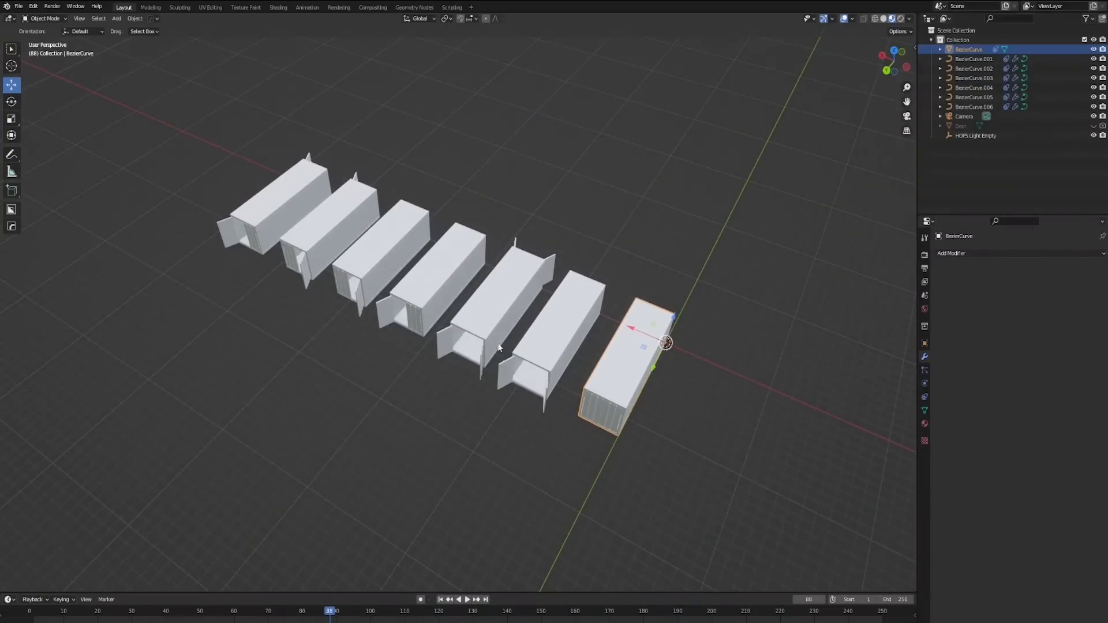
{"action": "middle_click_drag", "start_coordinate": [434, 351], "coordinate": [508, 393]}
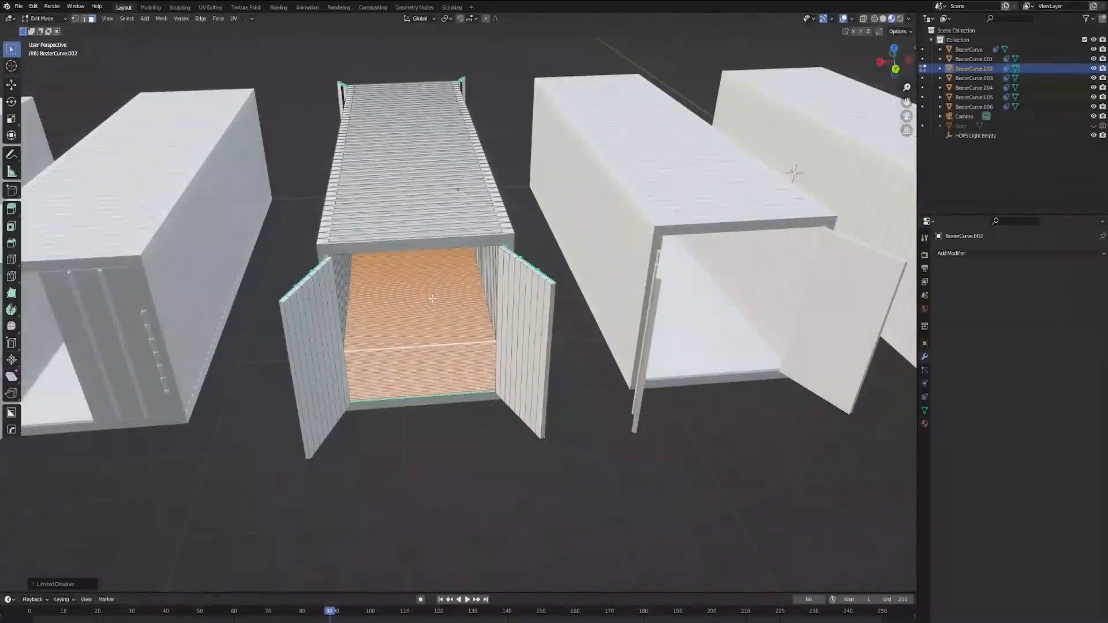
Step: Delete the dense strip faces of the floor inside the container that is open at both ends
{"action": "middle_click_drag", "start_coordinate": [434, 312], "coordinate": [446, 337]}
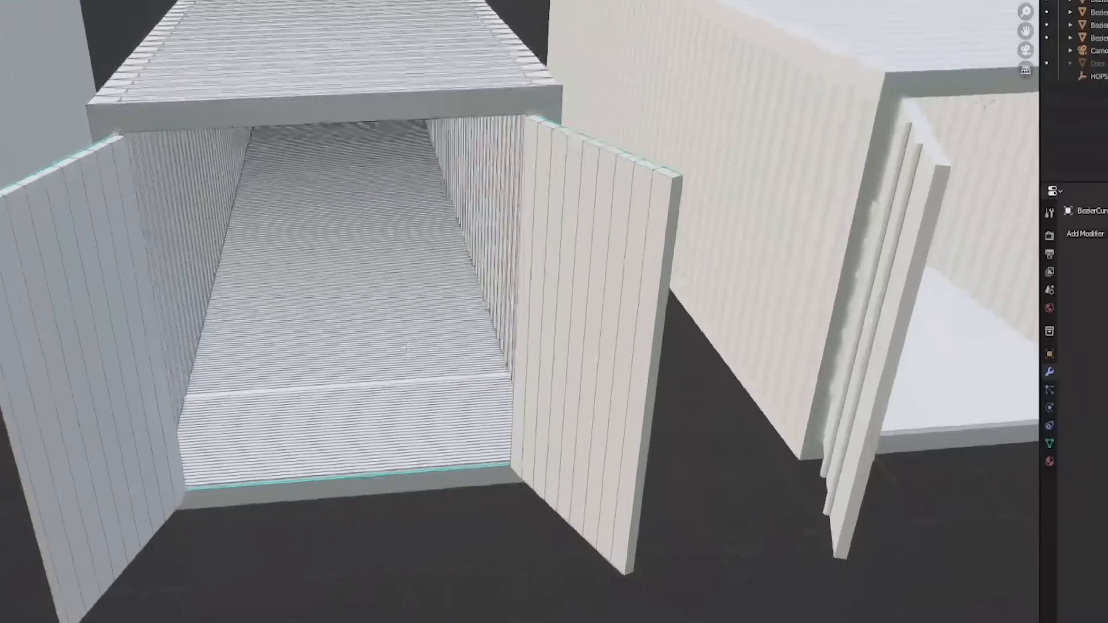
{"action": "scroll", "coordinate": [407, 346], "scroll_direction": "up", "scroll_amount": 3}
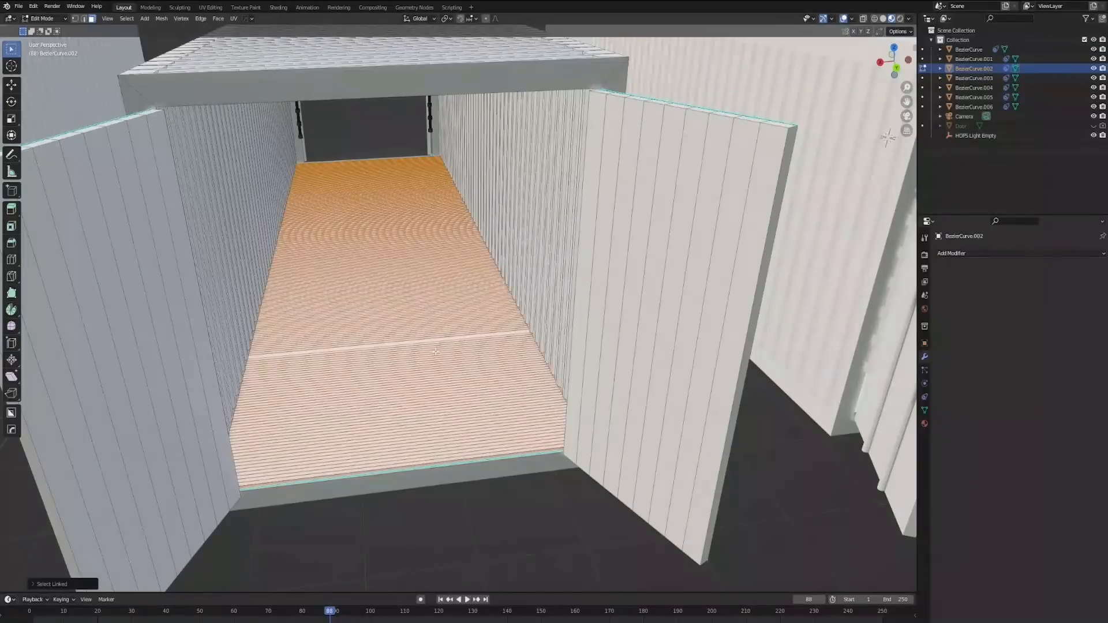
{"action": "scroll", "coordinate": [436, 351], "scroll_direction": "up", "scroll_amount": 5}
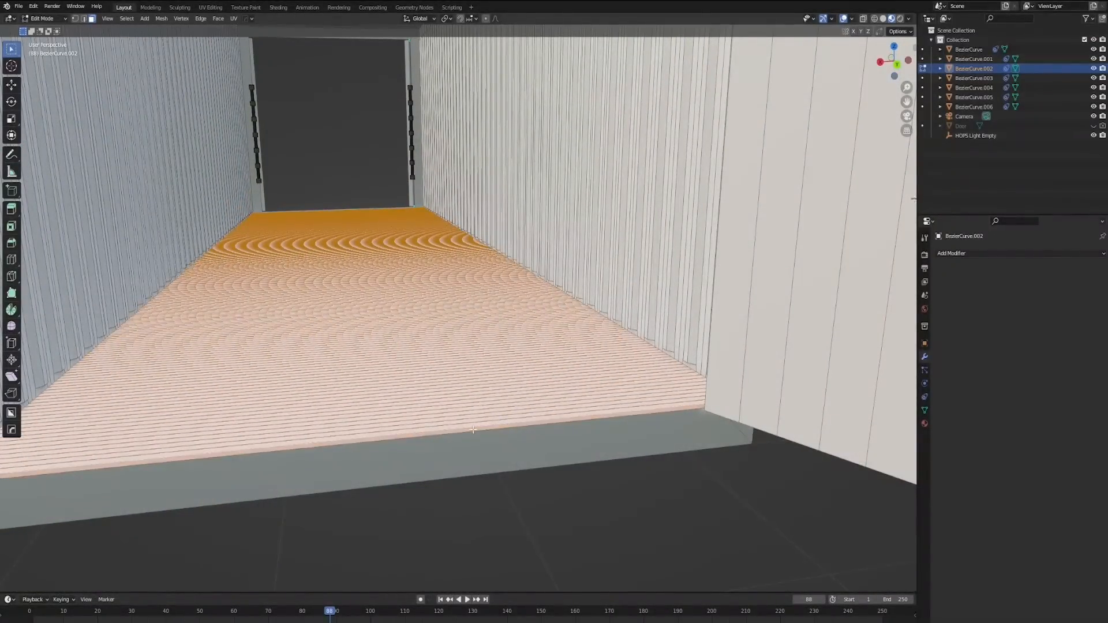
{"action": "scroll", "coordinate": [480, 433], "scroll_direction": "up", "scroll_amount": 3}
{"action": "middle_click_drag", "start_coordinate": [480, 433], "coordinate": [526, 379], "text": "shift"}
{"action": "scroll", "coordinate": [474, 352], "scroll_direction": "down", "scroll_amount": 1}
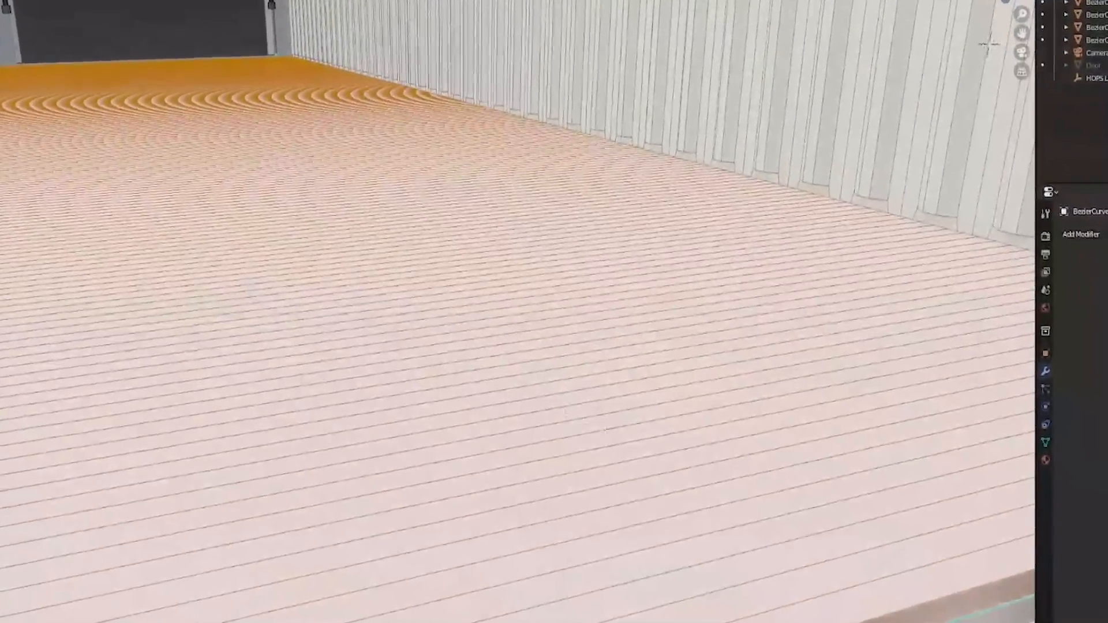
{"action": "key", "text": "x"}
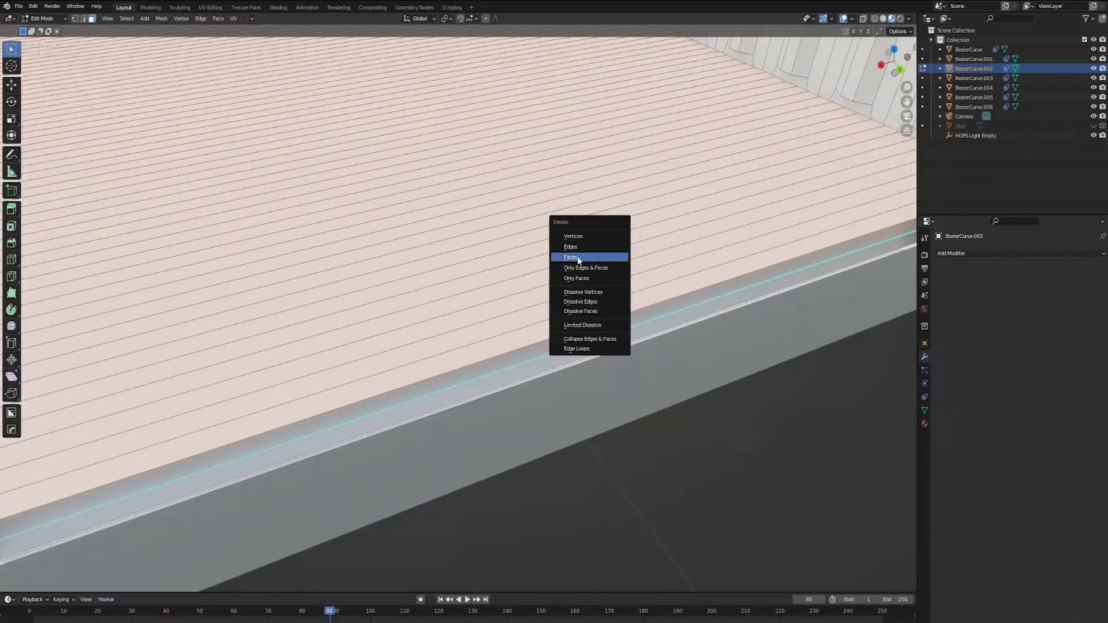
{"action": "left_click", "coordinate": [577, 258]}
Step: Build a flat replacement floor from the front sill by extending its edge along the Y axis to the container's opposite end
{"action": "left_click", "coordinate": [635, 318]}
{"action": "left_click", "coordinate": [640, 329], "text": "shift"}
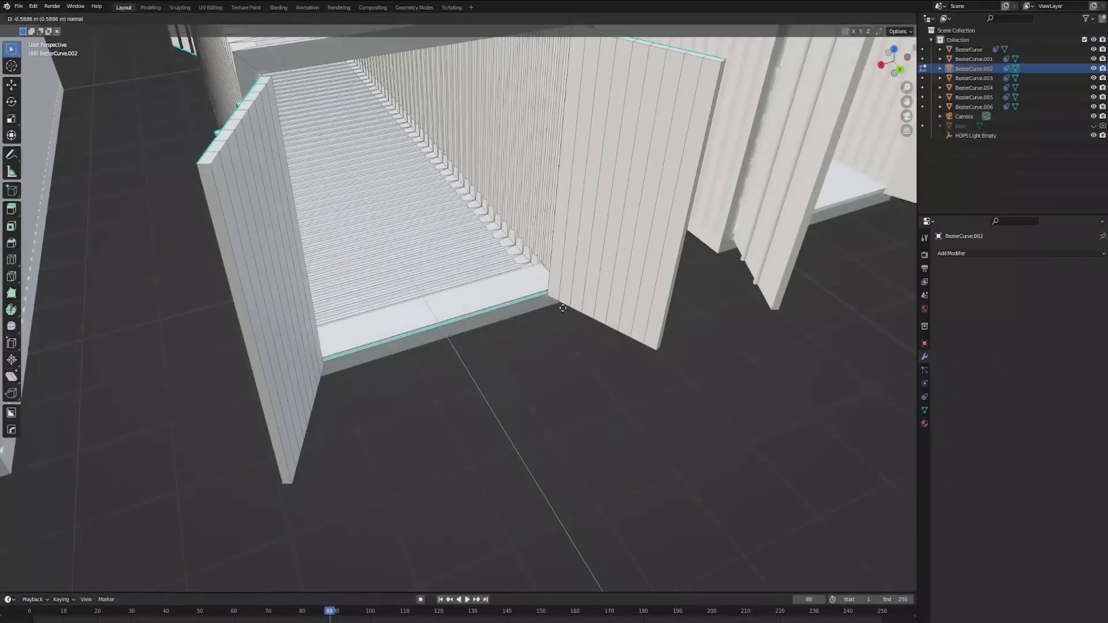
{"action": "right_click", "coordinate": [563, 308]}
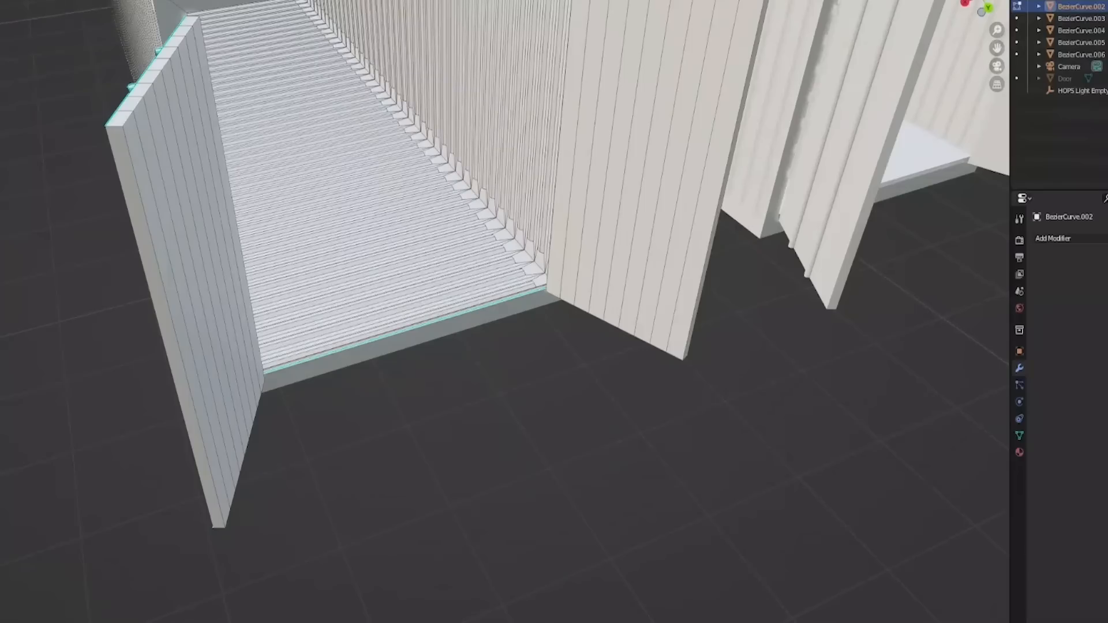
{"action": "key", "text": "f"}
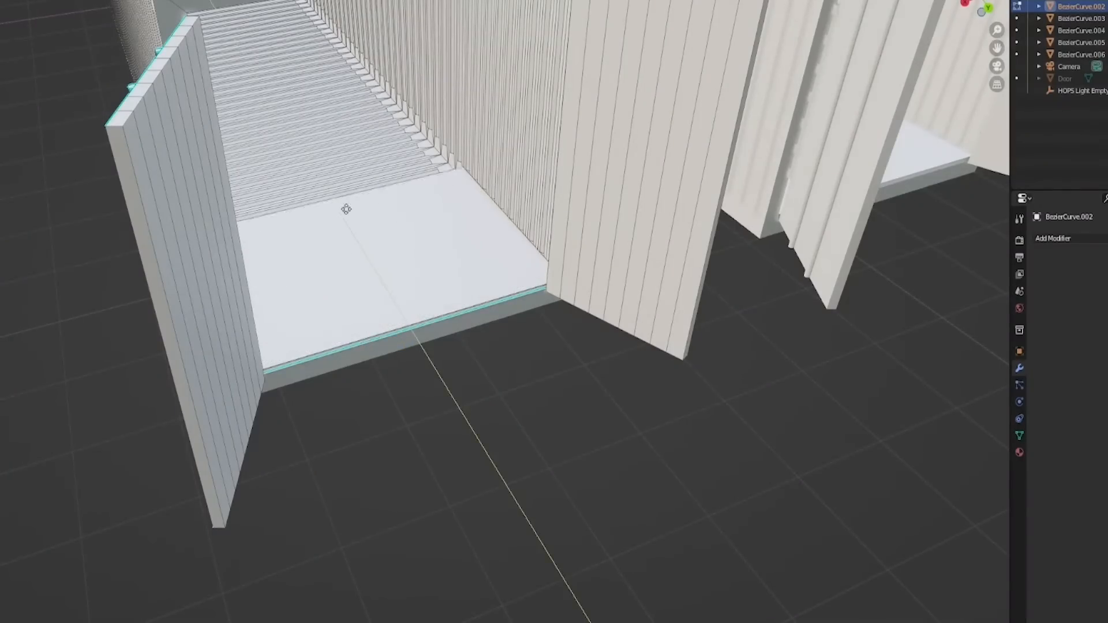
{"action": "right_click", "coordinate": [486, 205]}
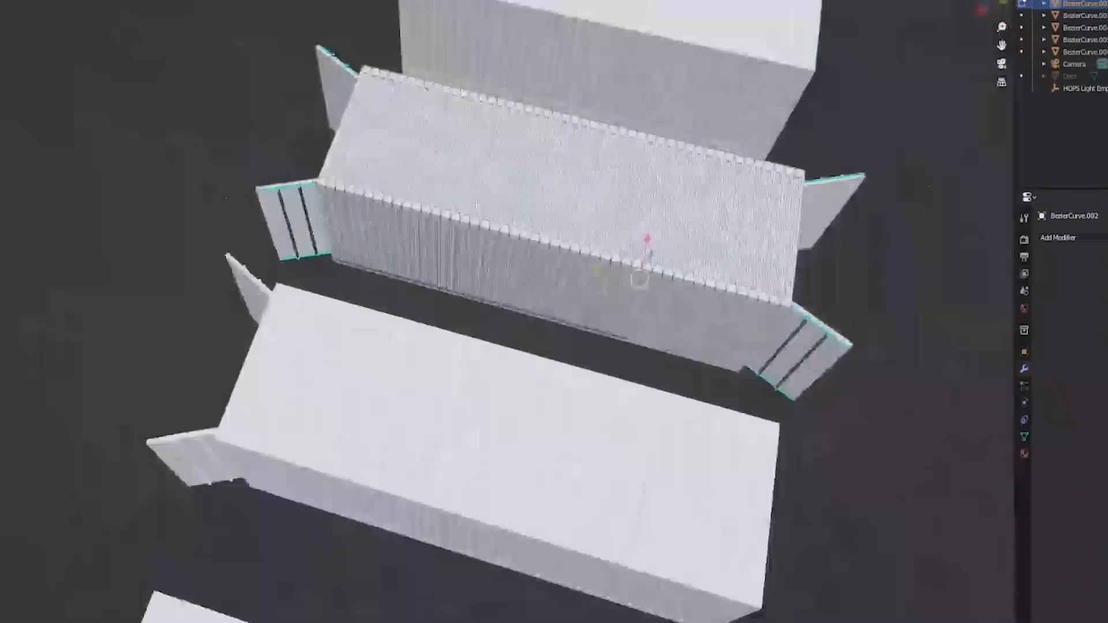
{"action": "middle_click_drag", "start_coordinate": [477, 206], "coordinate": [421, 430], "text": "shift"}
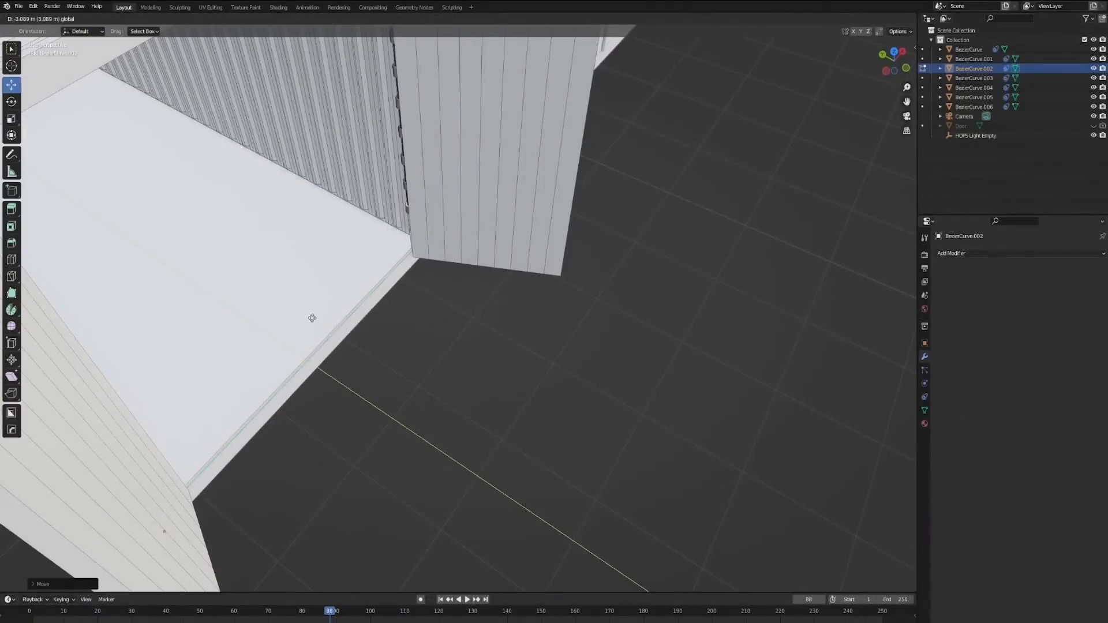
{"action": "left_click", "coordinate": [312, 318]}
Step: Align the flat floor's far edge with the rear sill by moving it along the Y axis
{"action": "scroll", "coordinate": [386, 339], "scroll_direction": "up", "scroll_amount": 2}
{"action": "scroll", "coordinate": [594, 414], "scroll_direction": "up", "scroll_amount": 3}
{"action": "middle_click_drag", "start_coordinate": [386, 339], "coordinate": [606, 375], "text": "shift"}
{"action": "middle_click_drag", "start_coordinate": [672, 389], "coordinate": [723, 341], "text": "shift"}
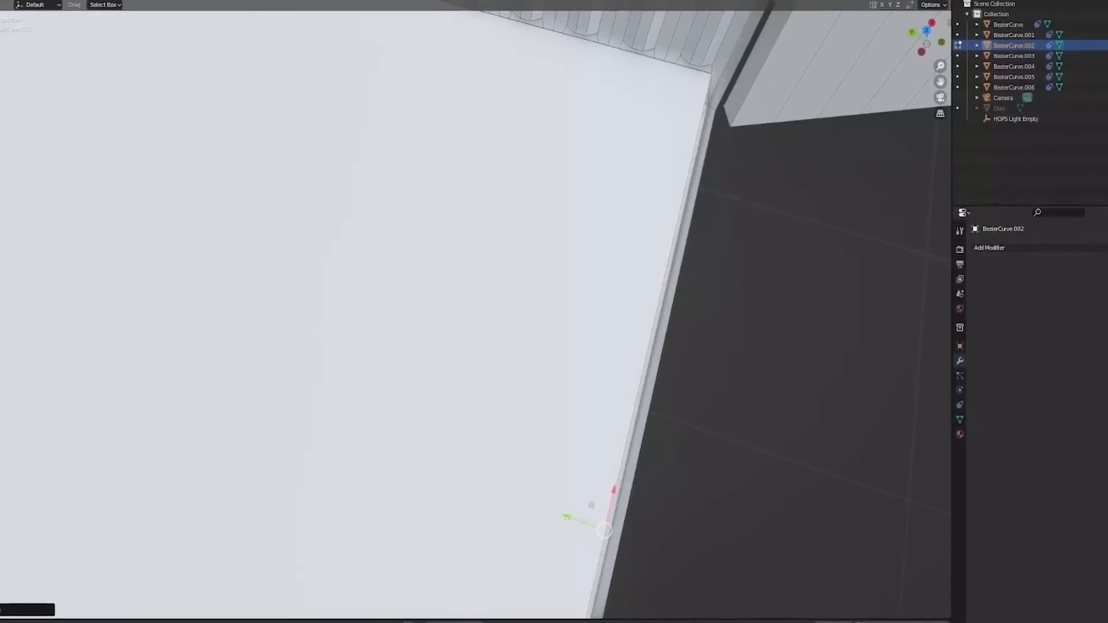
{"action": "left_click_drag", "start_coordinate": [567, 517], "coordinate": [588, 539]}
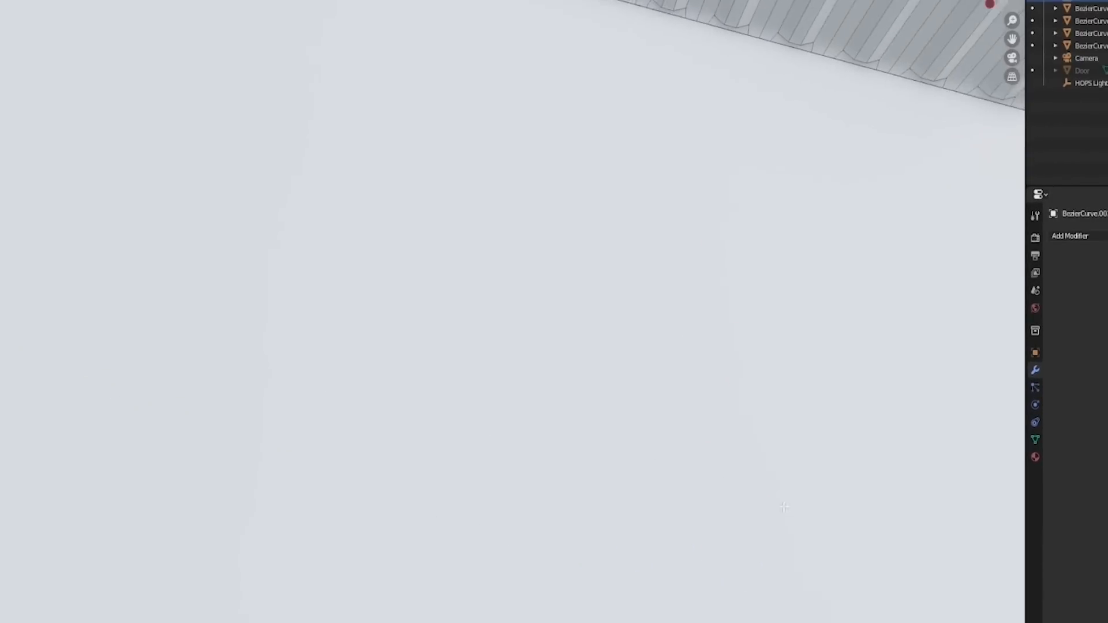
Step: Adjust the flat floor's edge at the front sill of the container
{"action": "middle_click_drag", "start_coordinate": [319, 327], "coordinate": [310, 317], "text": "shift"}
{"action": "middle_click_drag", "start_coordinate": [395, 325], "coordinate": [462, 404], "text": "shift"}
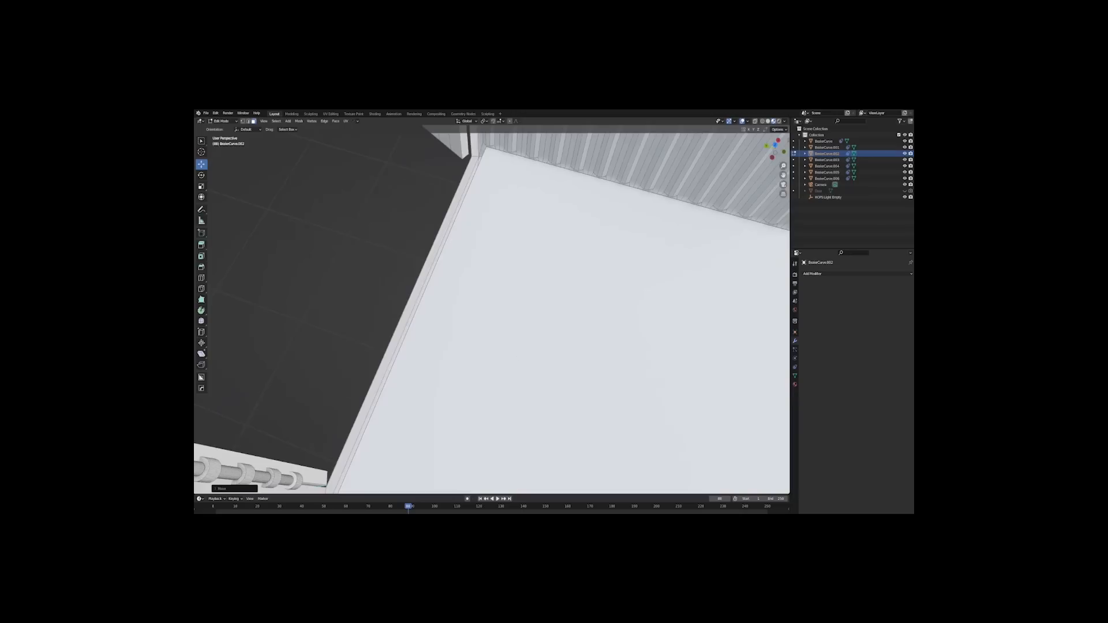
{"action": "scroll", "coordinate": [492, 314], "scroll_direction": "up", "scroll_amount": 5}
{"action": "scroll", "coordinate": [447, 353], "scroll_direction": "down", "scroll_amount": 5}
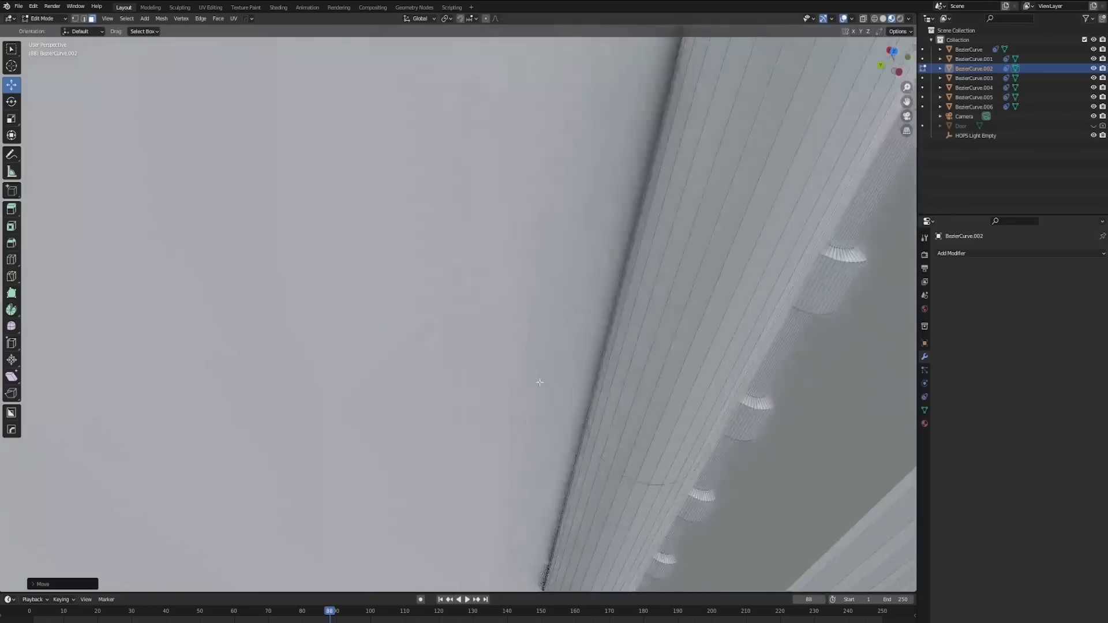
{"action": "middle_click_drag", "start_coordinate": [539, 383], "coordinate": [569, 371]}
{"action": "scroll", "coordinate": [470, 315], "scroll_direction": "up", "scroll_amount": 2}
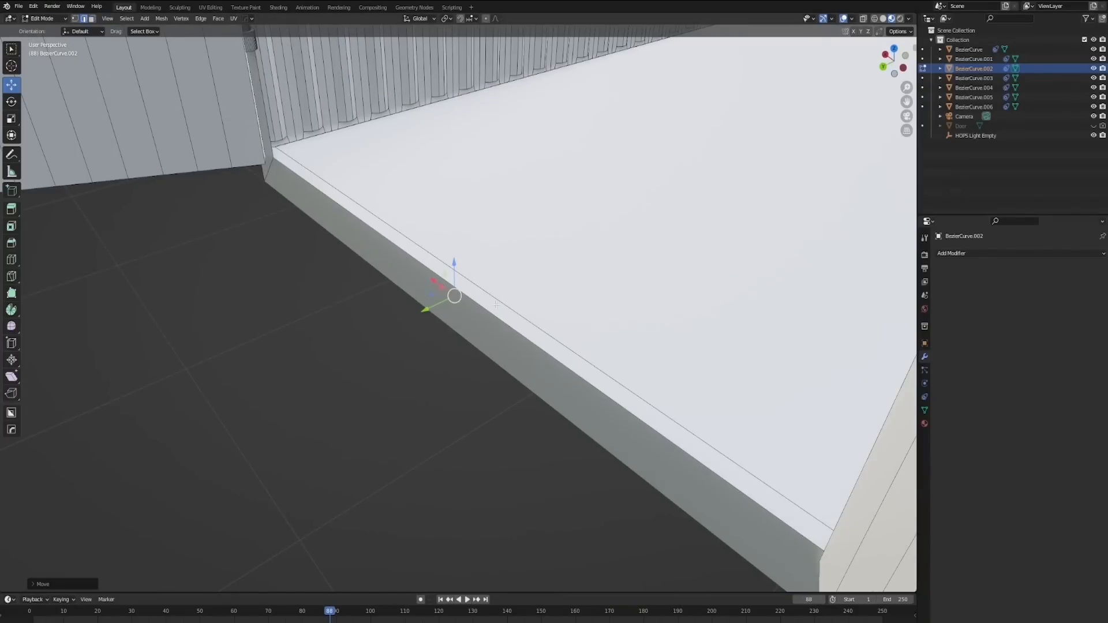
Step: Dissolve the leftover edge where the flat floor meets the front sill and return to Object Mode
{"action": "right_click", "coordinate": [496, 303]}
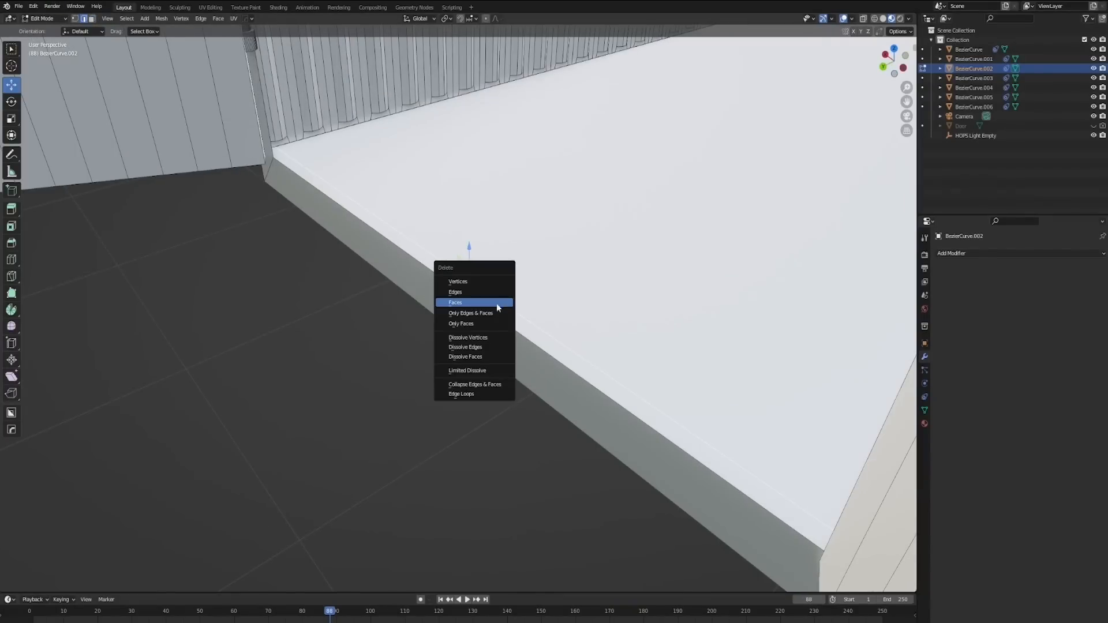
{"action": "left_click", "coordinate": [486, 348]}
{"action": "key", "text": "Tab"}
{"action": "middle_click_drag", "start_coordinate": [577, 270], "coordinate": [596, 238]}
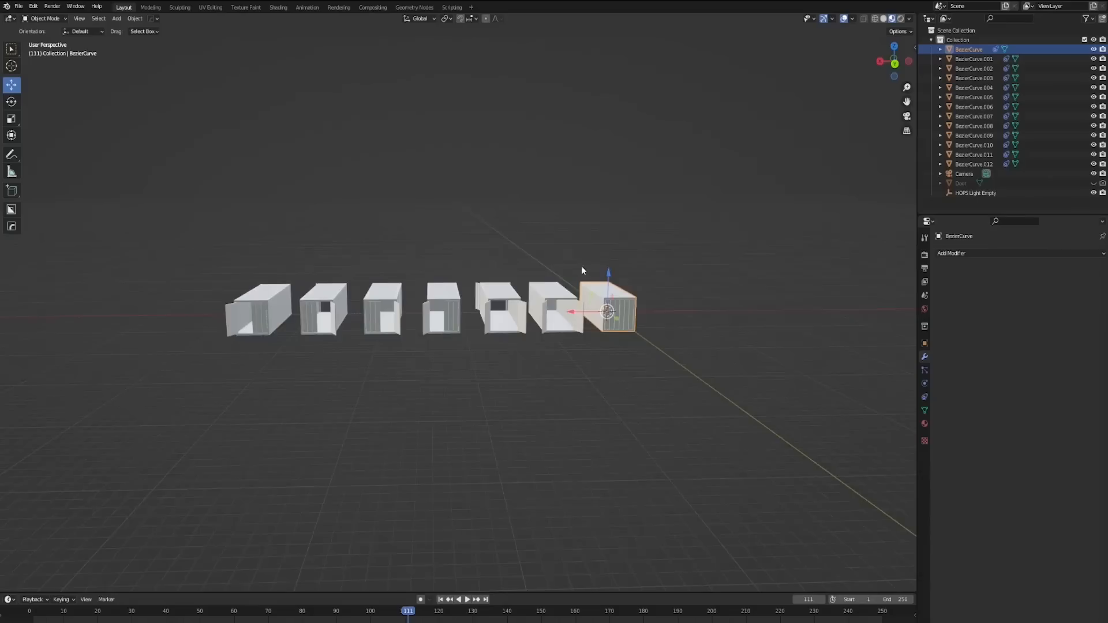
{"action": "middle_click_drag", "start_coordinate": [582, 270], "coordinate": [557, 283]}
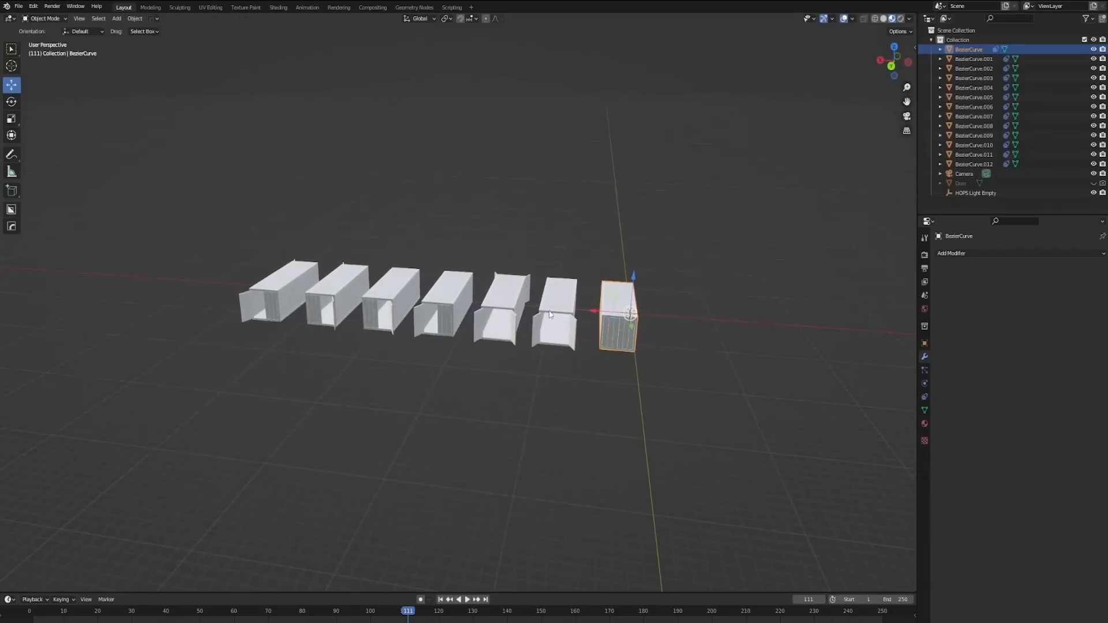
Step: Select all geometry of every container in Edit Mode and simplify it with Limited Dissolve
{"action": "key", "text": "Tab"}
{"action": "scroll", "coordinate": [545, 346], "scroll_direction": "up", "scroll_amount": 3}
{"action": "left_click", "coordinate": [447, 453]}
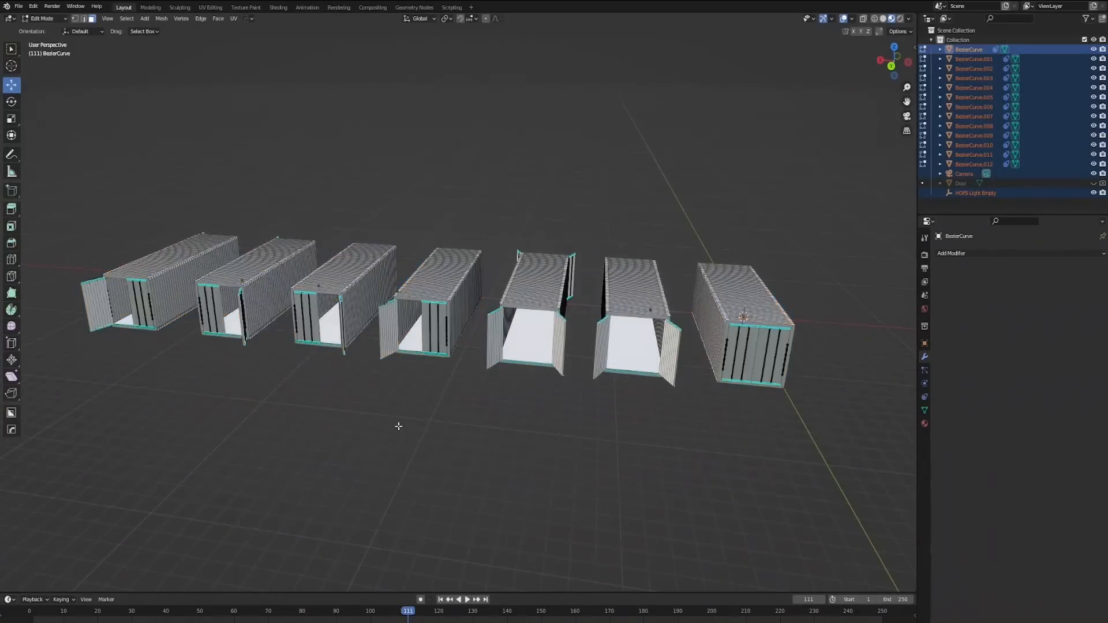
{"action": "middle_click_drag", "start_coordinate": [398, 425], "coordinate": [422, 420]}
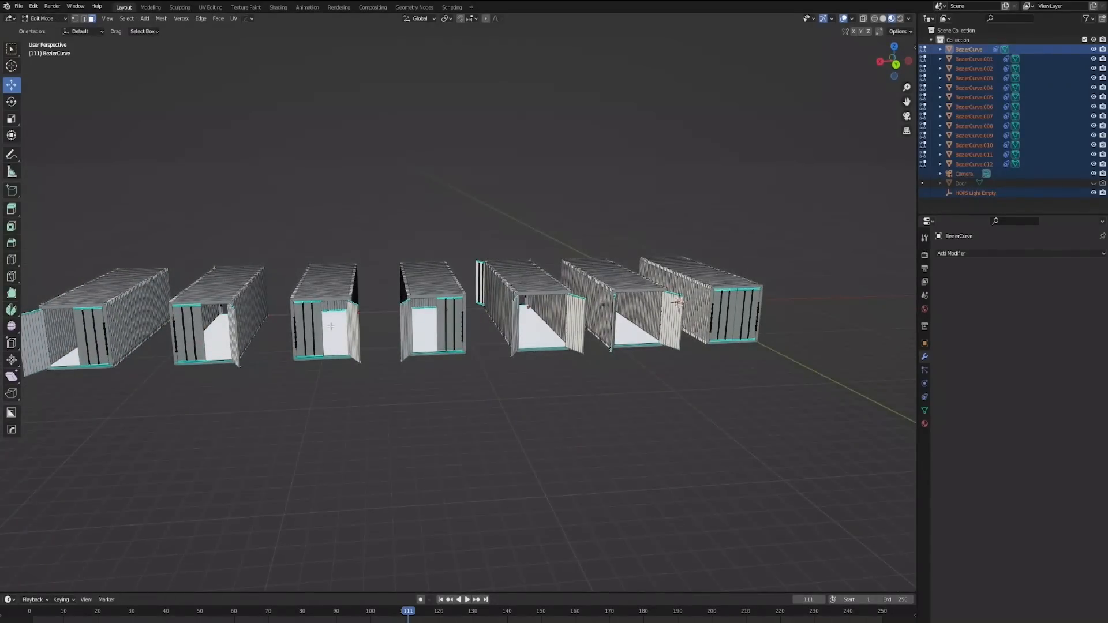
{"action": "scroll", "coordinate": [391, 351], "scroll_direction": "down", "scroll_amount": 4}
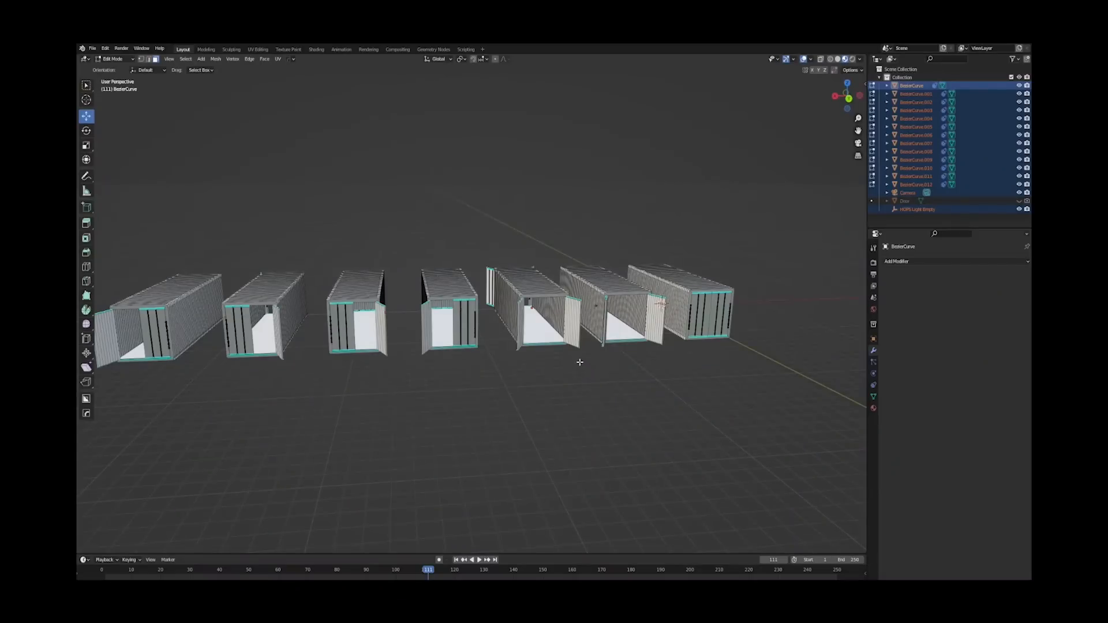
{"action": "key", "text": "a"}
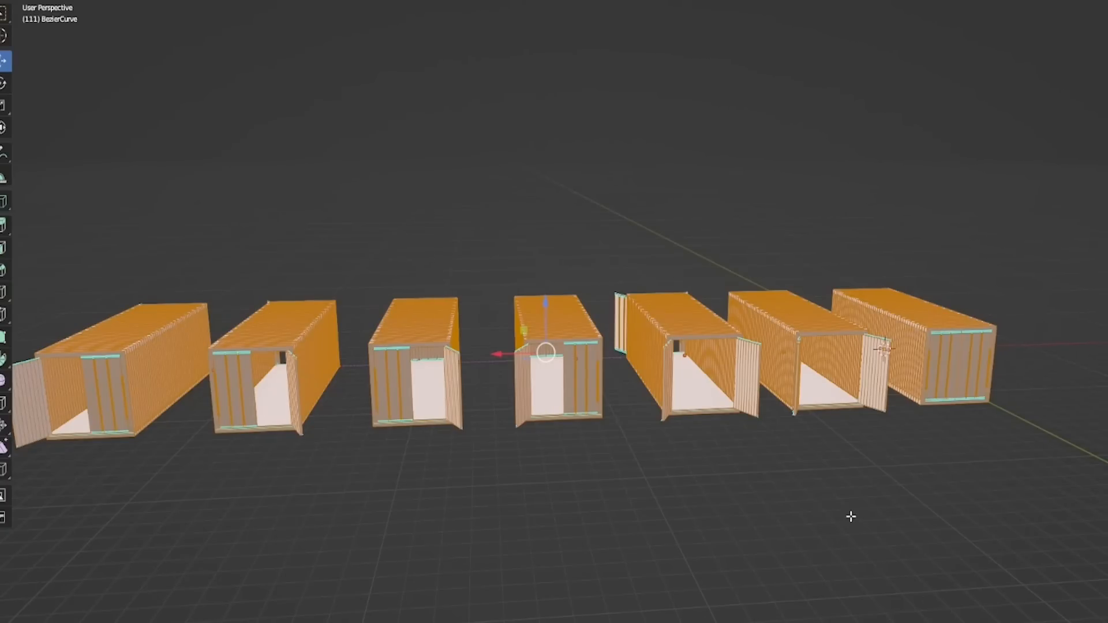
{"action": "middle_click_drag", "start_coordinate": [850, 517], "coordinate": [755, 484]}
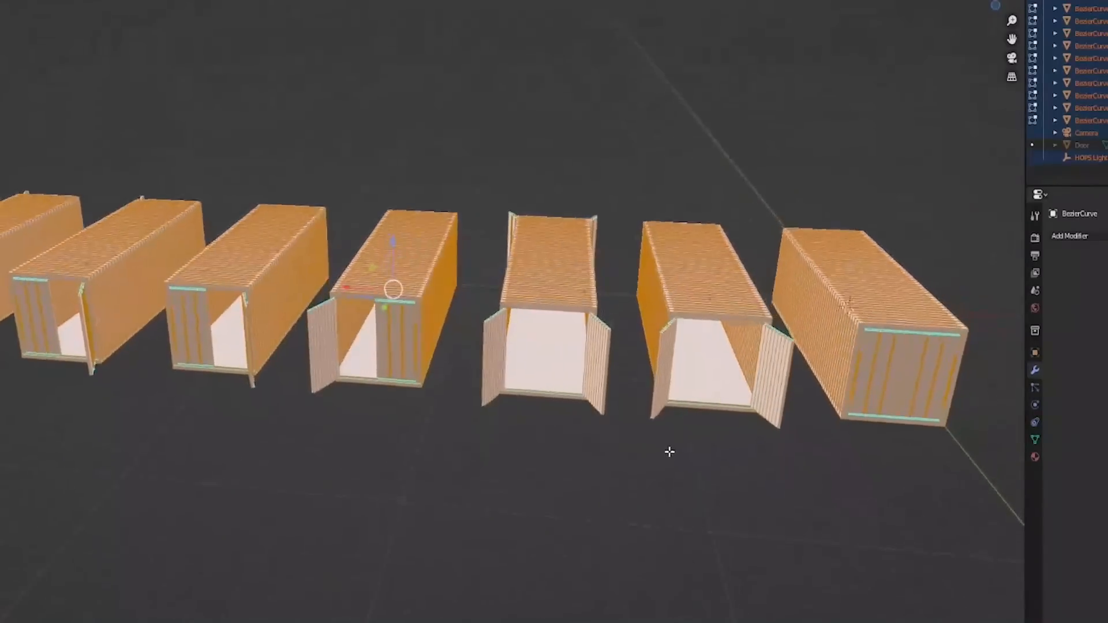
{"action": "middle_click_drag", "start_coordinate": [669, 452], "coordinate": [648, 494]}
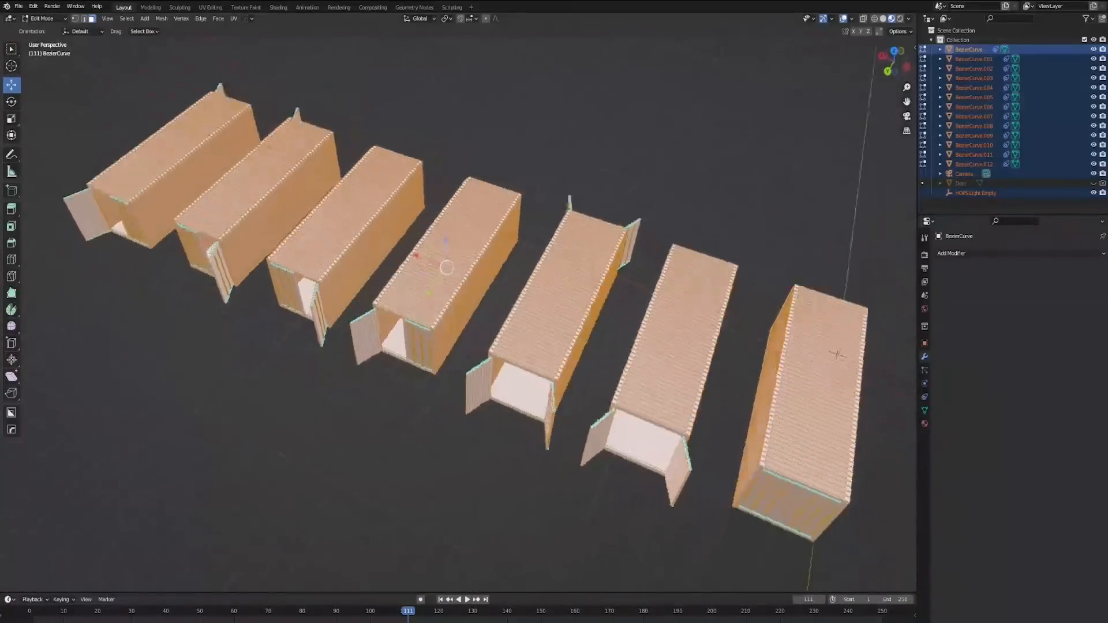
{"action": "middle_click_drag", "start_coordinate": [628, 449], "coordinate": [612, 405]}
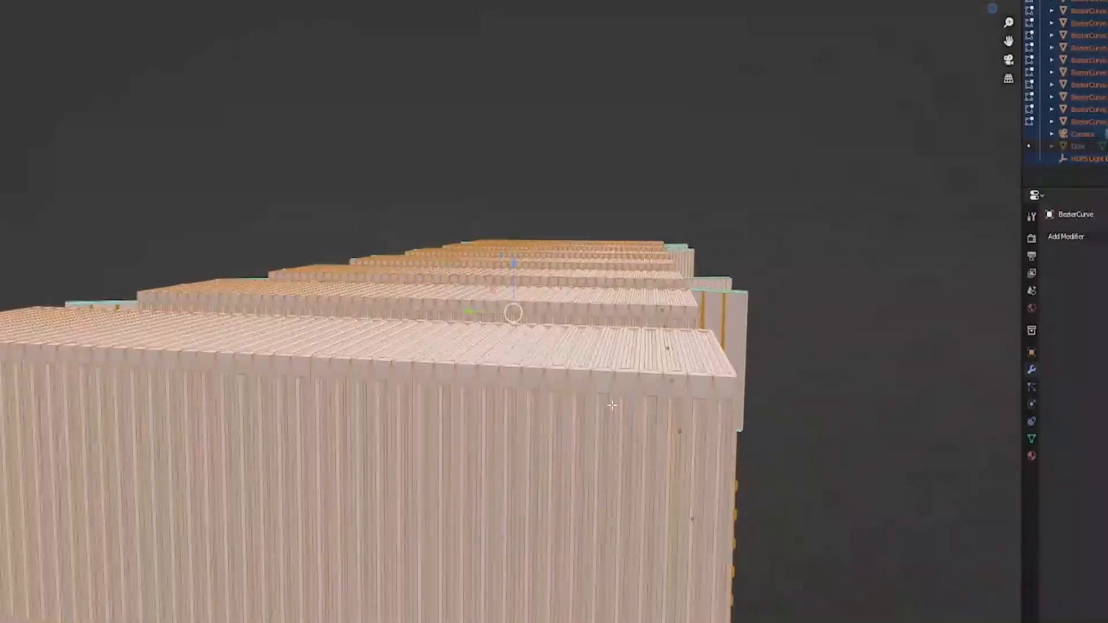
{"action": "middle_click_drag", "start_coordinate": [686, 386], "coordinate": [675, 391]}
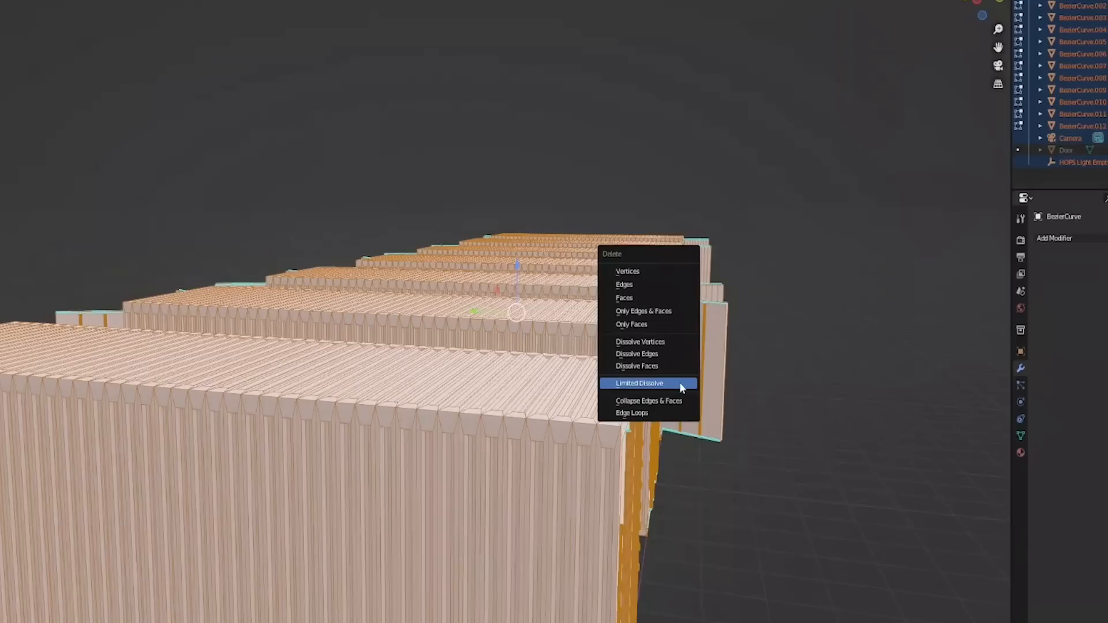
{"action": "left_click", "coordinate": [682, 384]}
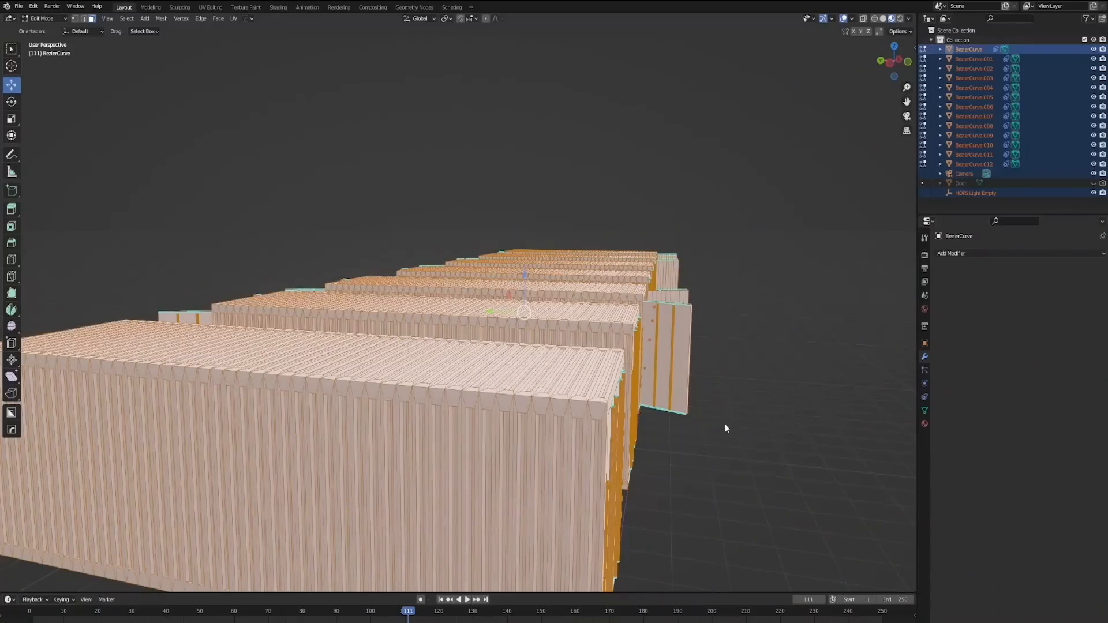
{"action": "key", "text": "x"}
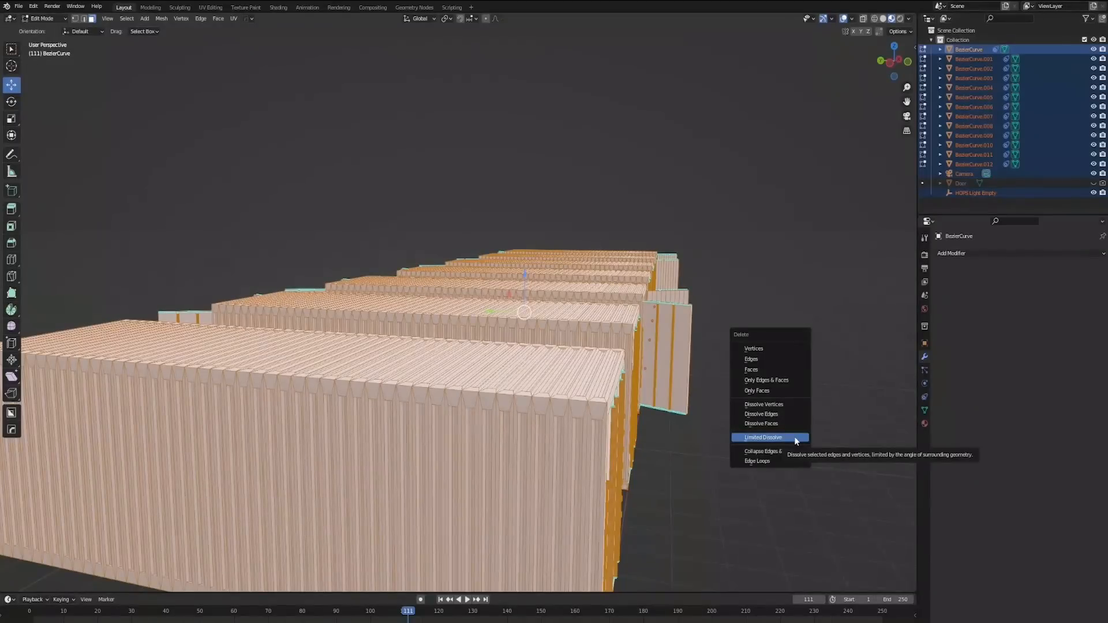
{"action": "left_click", "coordinate": [763, 438]}
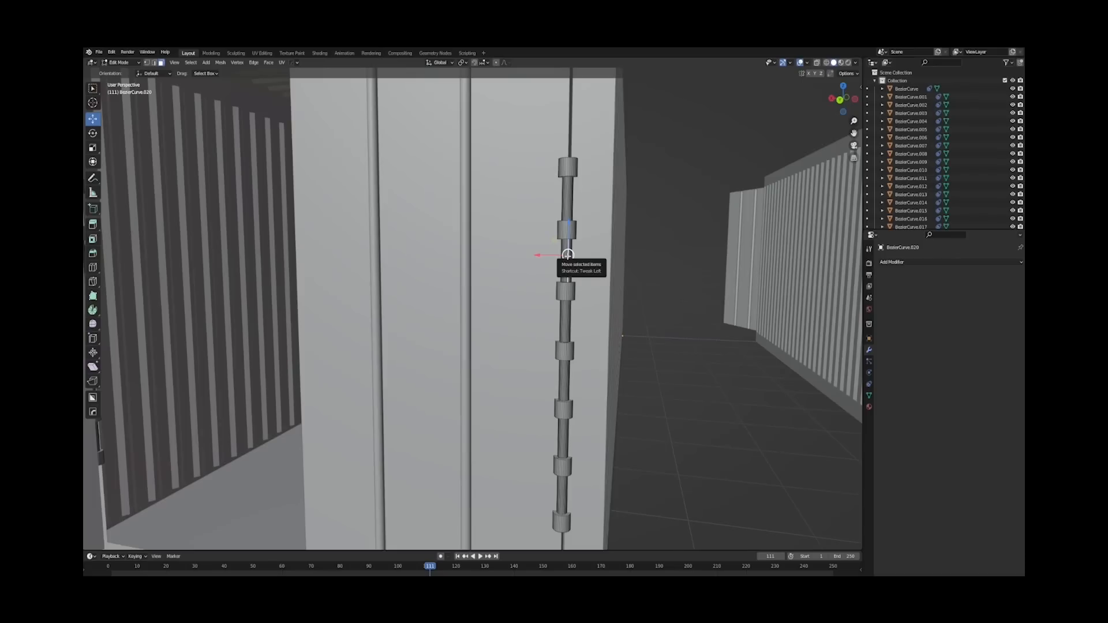
Step: Delete the faces of the thin rod segments between the hinge collars on the container door
{"action": "scroll", "coordinate": [569, 248], "scroll_direction": "up", "scroll_amount": 3}
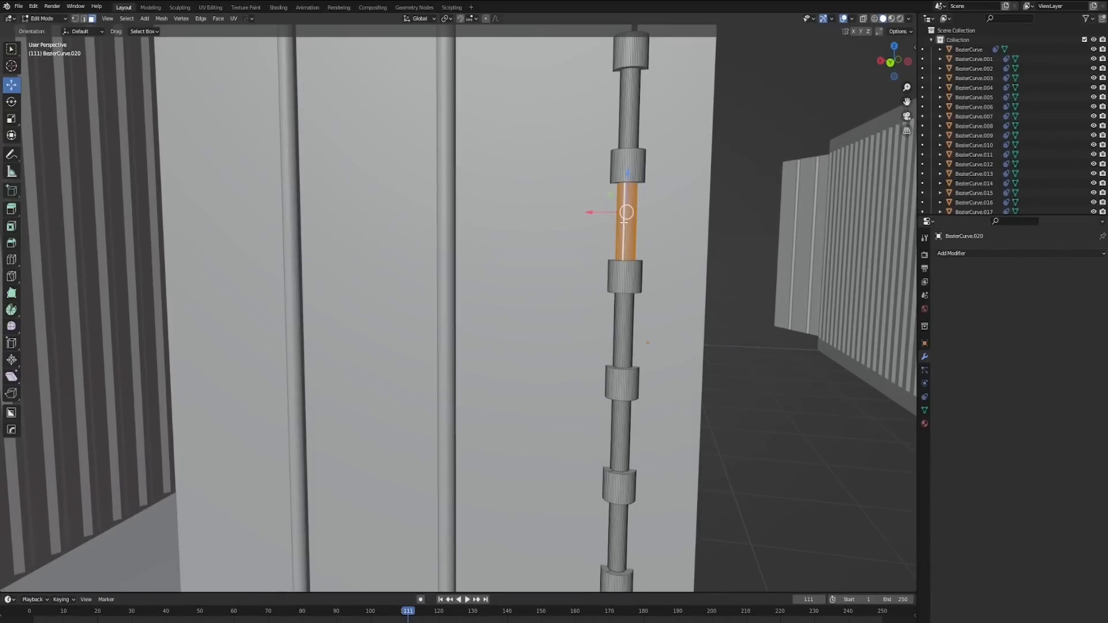
{"action": "middle_click_drag", "start_coordinate": [620, 457], "coordinate": [625, 334], "text": "shift"}
{"action": "scroll", "coordinate": [552, 368], "scroll_direction": "down", "scroll_amount": 3}
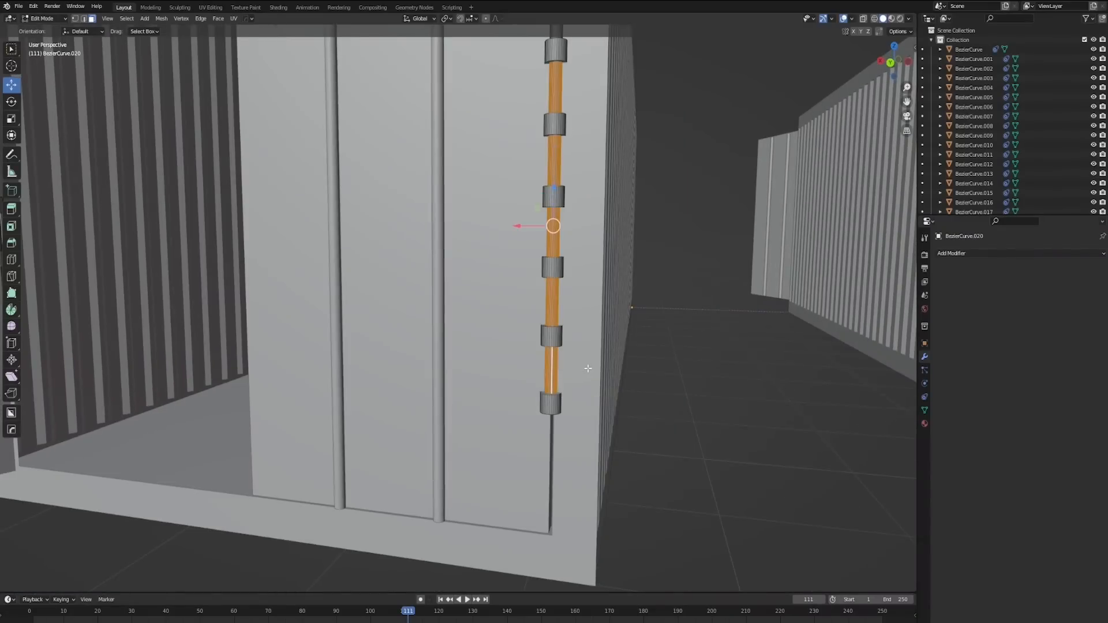
{"action": "scroll", "coordinate": [569, 346], "scroll_direction": "up", "scroll_amount": 3}
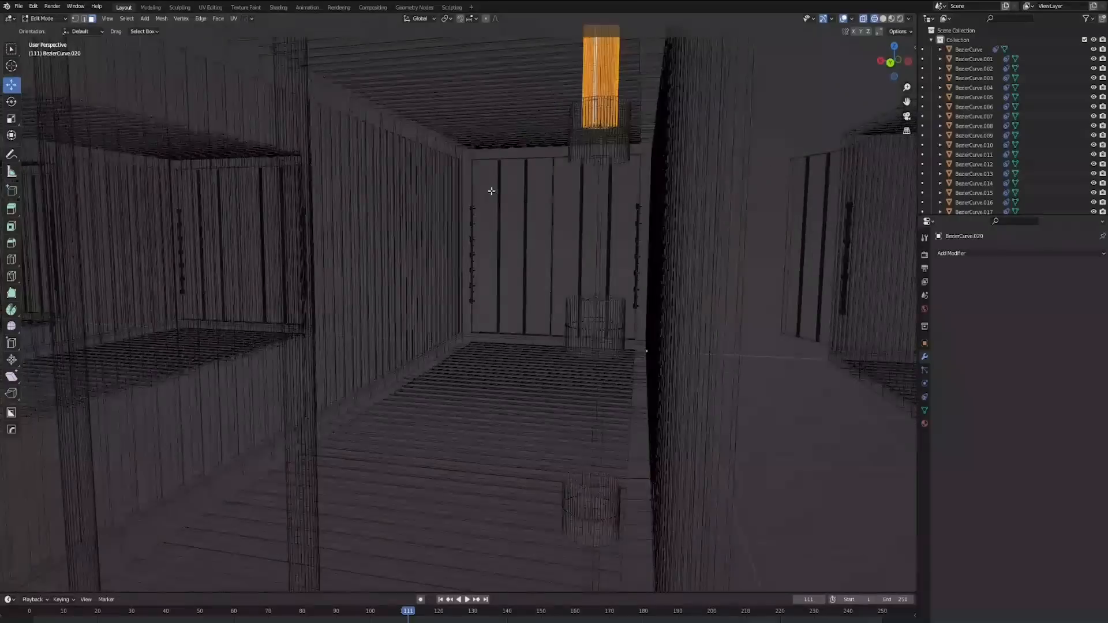
{"action": "scroll", "coordinate": [605, 141], "scroll_direction": "up", "scroll_amount": 5}
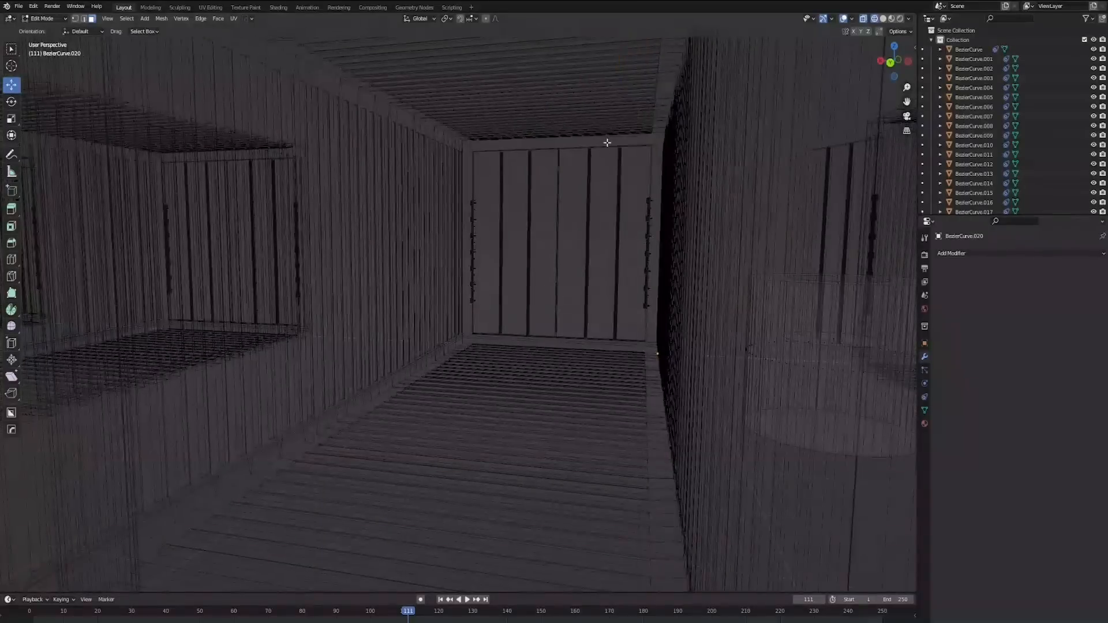
{"action": "scroll", "coordinate": [598, 153], "scroll_direction": "down", "scroll_amount": 3}
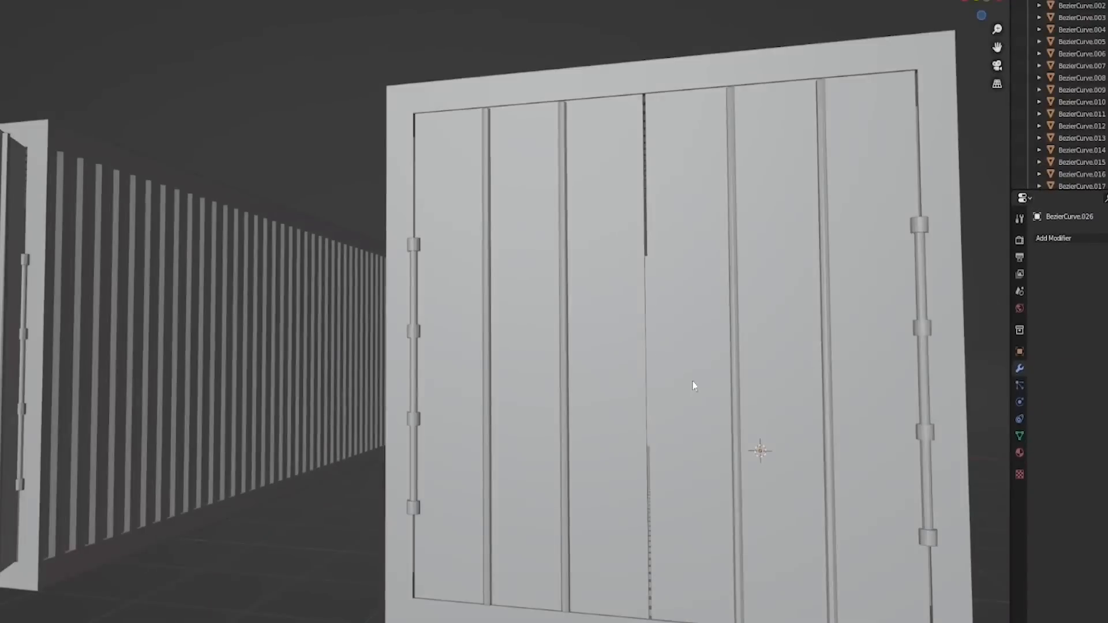
{"action": "middle_click_drag", "start_coordinate": [684, 345], "coordinate": [684, 345]}
{"action": "scroll", "coordinate": [684, 345], "scroll_direction": "down", "scroll_amount": 5}
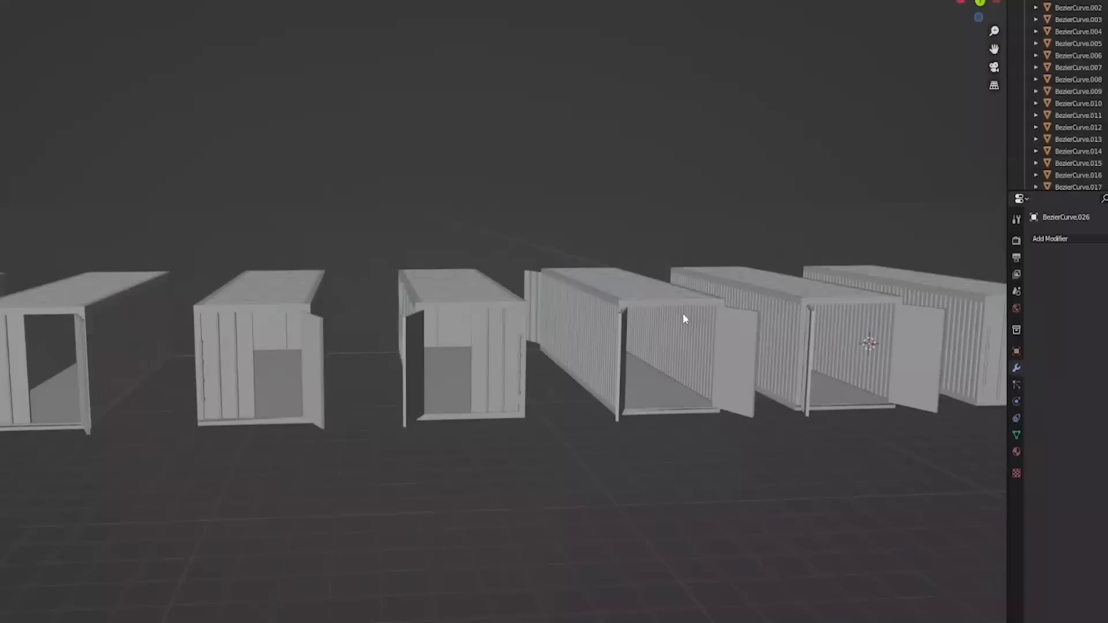
{"action": "scroll", "coordinate": [683, 318], "scroll_direction": "down", "scroll_amount": 5}
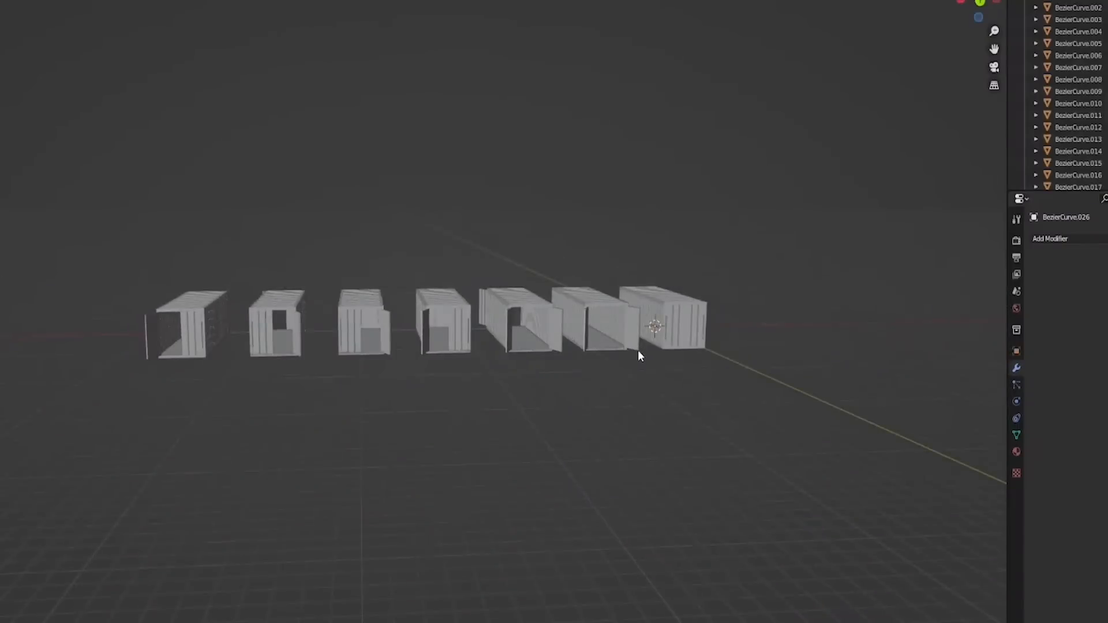
{"action": "middle_click_drag", "start_coordinate": [621, 342], "coordinate": [648, 406]}
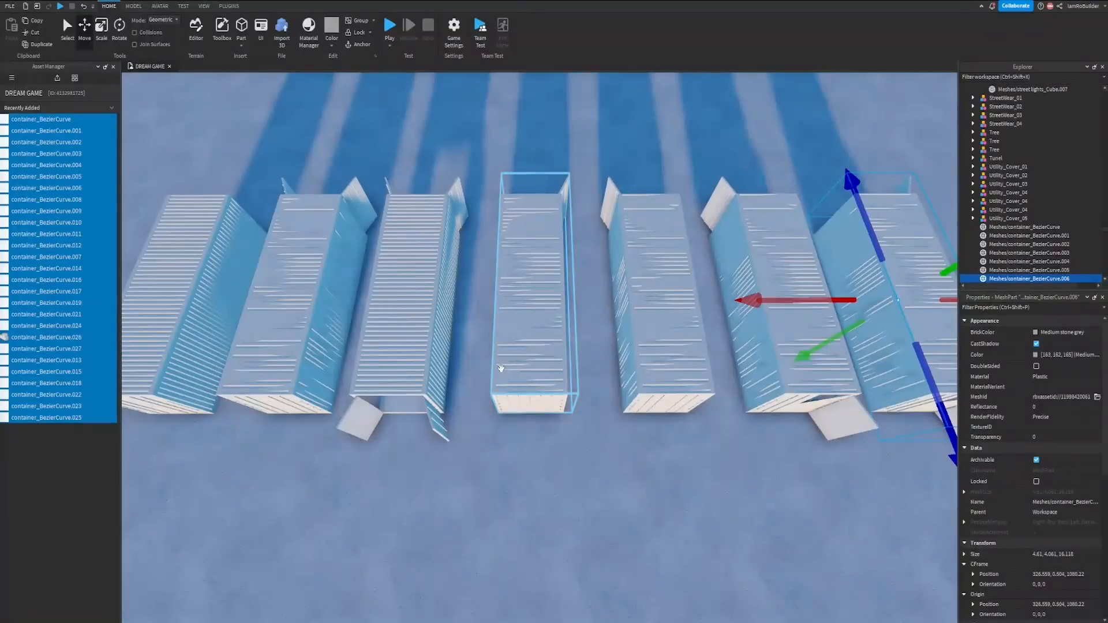
Step: Switch to Roblox Studio and examine the imported container meshes from outside and inside
{"action": "key", "text": "a"}
{"action": "right_click_drag", "start_coordinate": [538, 356], "coordinate": [539, 357]}
{"action": "key", "text": "w"}
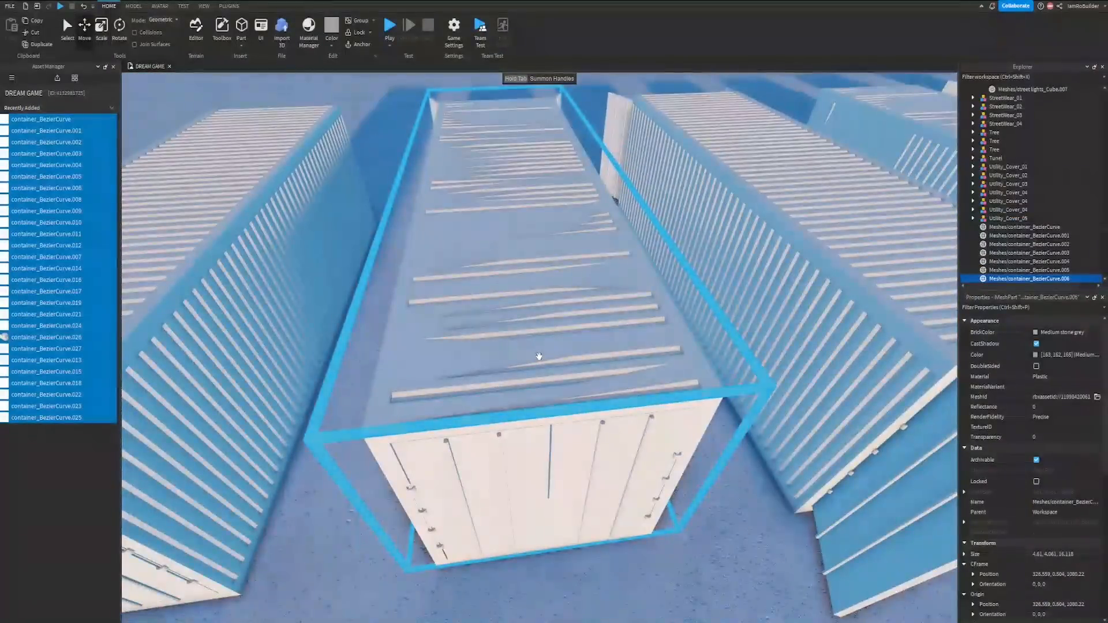
{"action": "key", "text": "s"}
{"action": "right_click_drag", "start_coordinate": [539, 356], "coordinate": [520, 376]}
{"action": "key", "text": "w"}
{"action": "key", "text": "s"}
{"action": "key", "text": "s"}
{"action": "key", "text": "w"}
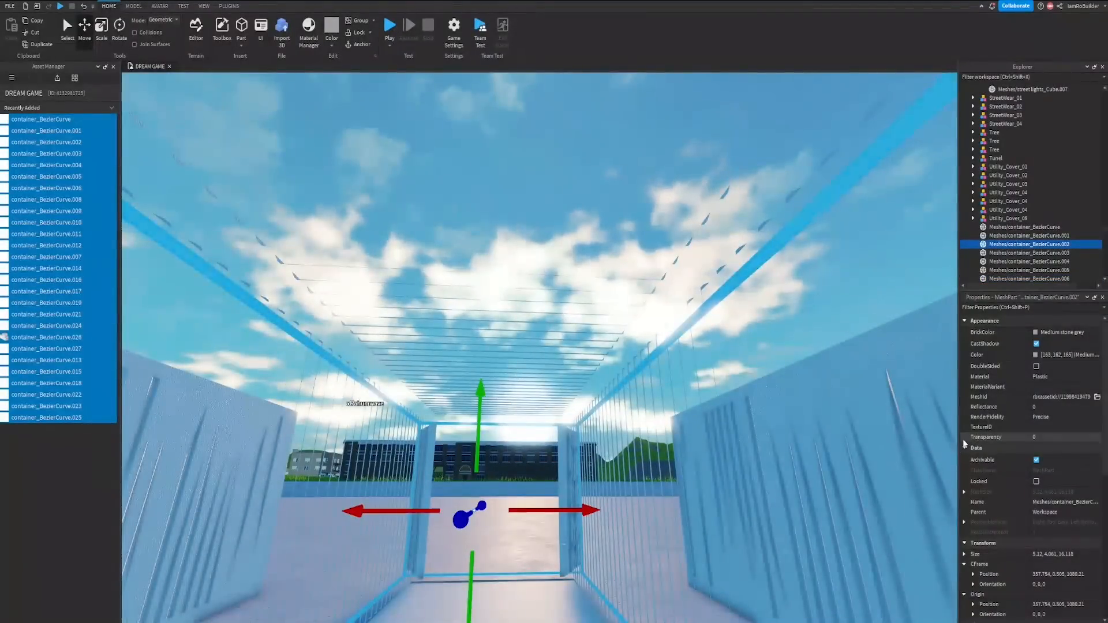
Step: Turn on DoubleSided for the container mesh that is open at both ends
{"action": "left_click", "coordinate": [1036, 366]}
{"action": "right_click_drag", "start_coordinate": [606, 351], "coordinate": [615, 349]}
{"action": "key", "text": "s"}
{"action": "left_click", "coordinate": [605, 351]}
{"action": "key", "text": "w"}
{"action": "key", "text": "s"}
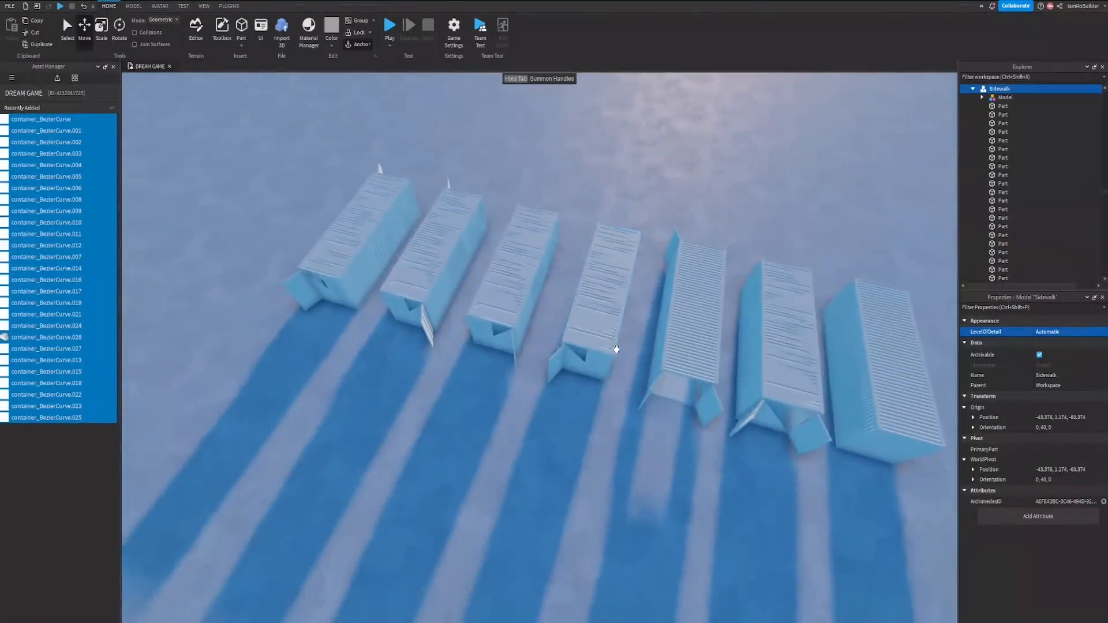
Step: Select the container mesh at the opposite end of the row from the closed container
{"action": "left_click", "coordinate": [342, 249]}
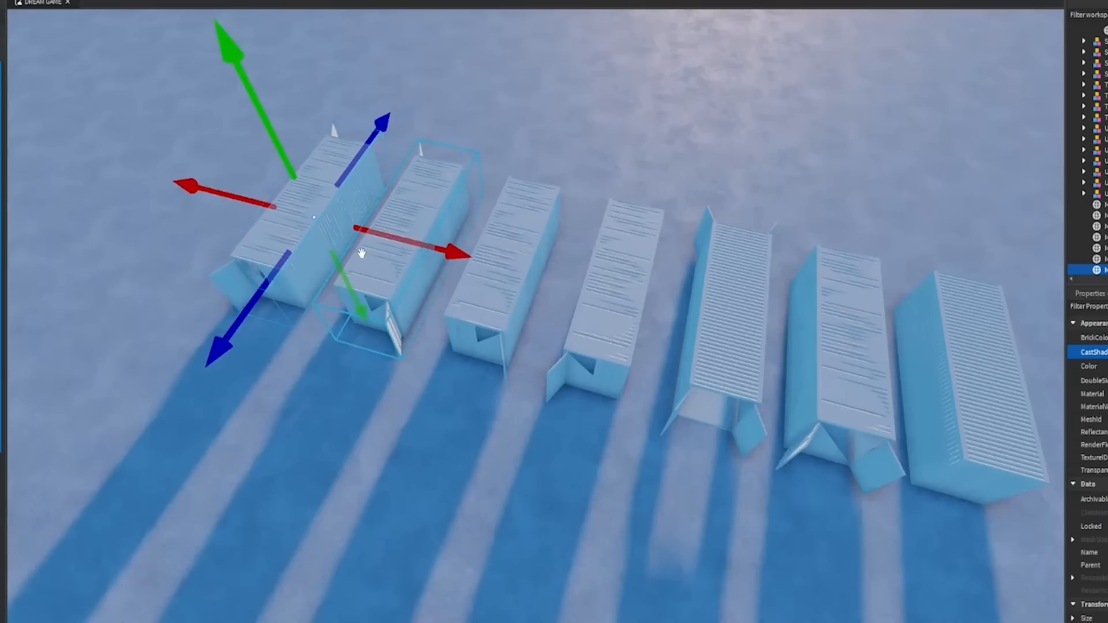
{"action": "key", "text": "d"}
{"action": "right_click_drag", "start_coordinate": [585, 357], "coordinate": [585, 356]}
{"action": "left_click", "coordinate": [594, 339]}
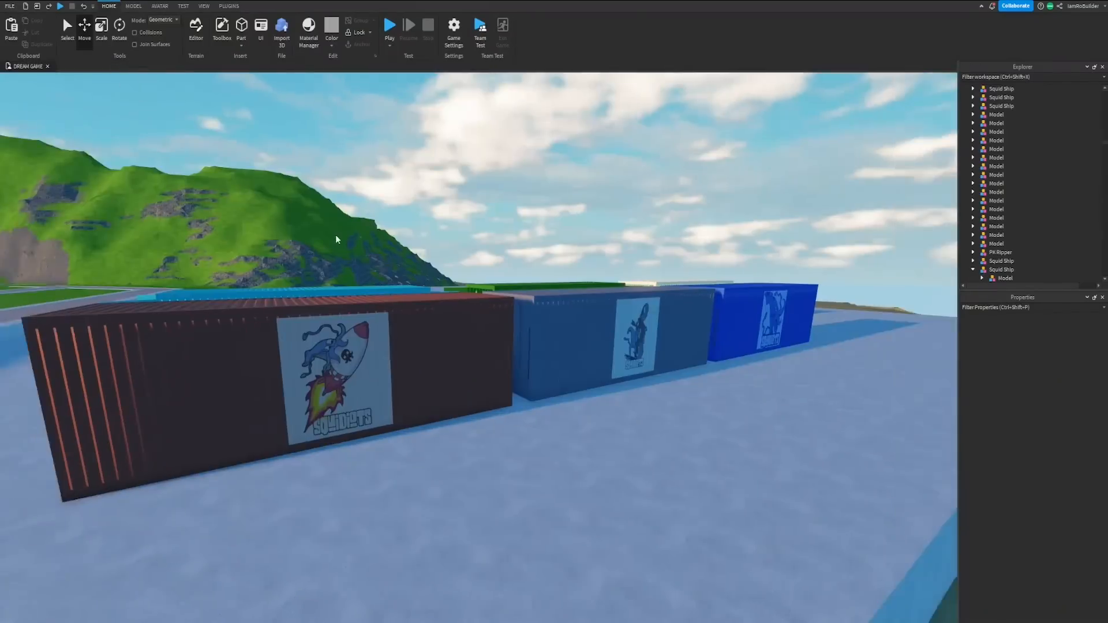
Step: Examine the coloured shipping containers with graphics and the city blocks leading to the brick building
{"action": "right_click_drag", "start_coordinate": [336, 234], "coordinate": [335, 234]}
{"action": "key", "text": "s"}
{"action": "mouse_move", "coordinate": [445, 237]}
{"action": "right_mouse_down"}
{"action": "mouse_move", "coordinate": [393, 200]}
{"action": "mouse_move", "coordinate": [444, 239]}
{"action": "right_mouse_up"}
{"action": "key", "text": "d"}
{"action": "key", "text": "d"}
{"action": "key", "text": "w"}
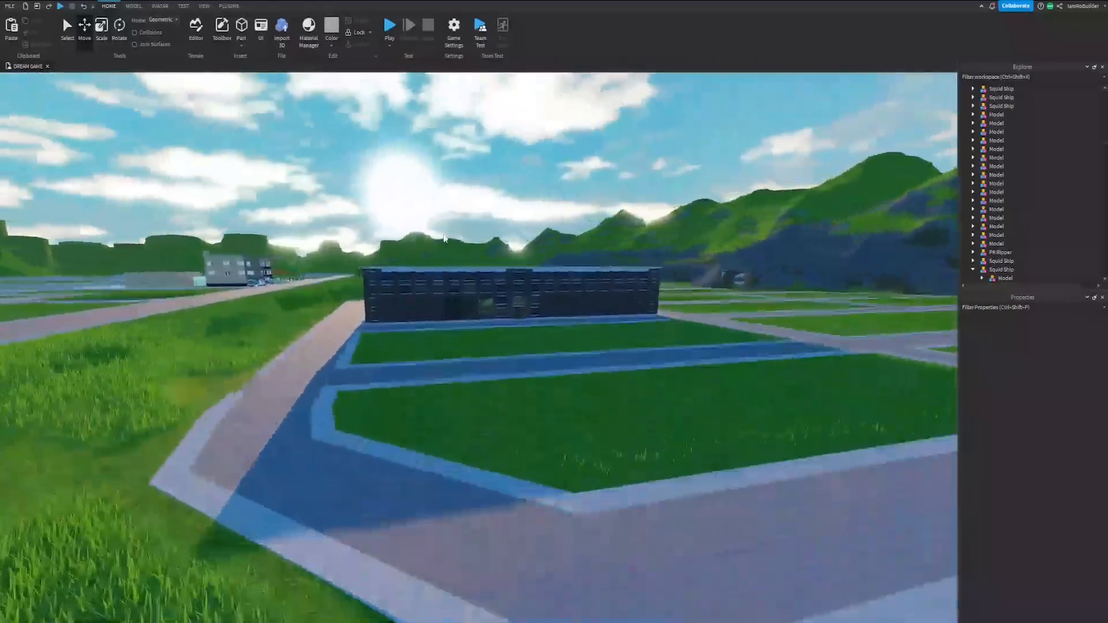
Step: Examine the Stunt News Channel and bella stunt seats signs on the walls of the brick building
{"action": "key", "text": "w"}
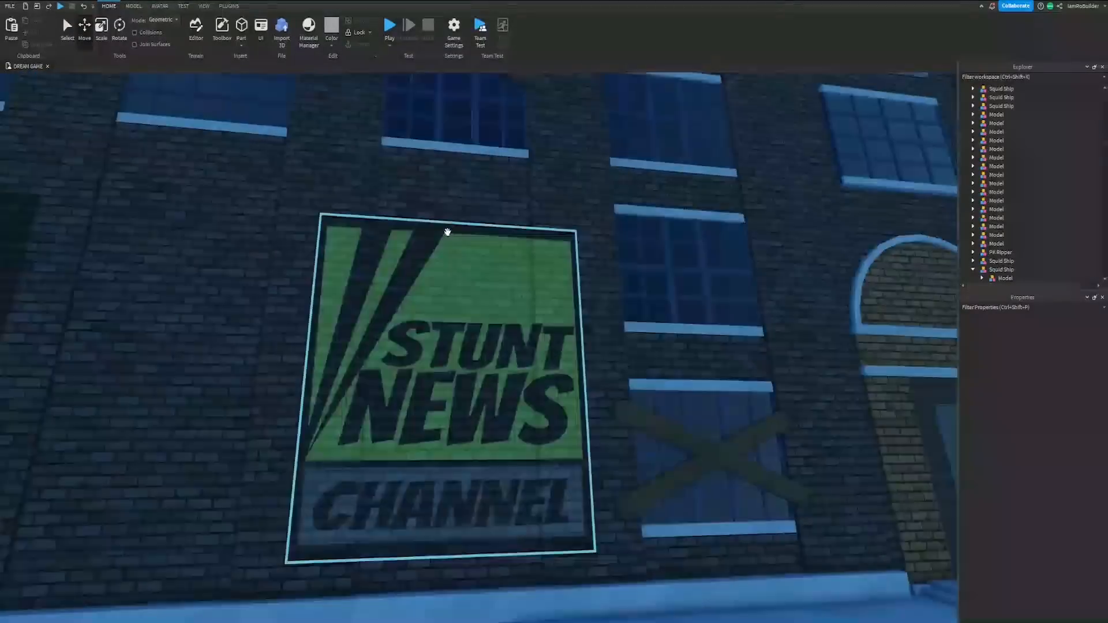
{"action": "key", "text": "w"}
{"action": "key", "text": "s"}
{"action": "right_click_drag", "start_coordinate": [447, 232], "coordinate": [416, 207]}
{"action": "key", "text": "w"}
{"action": "key", "text": "w"}
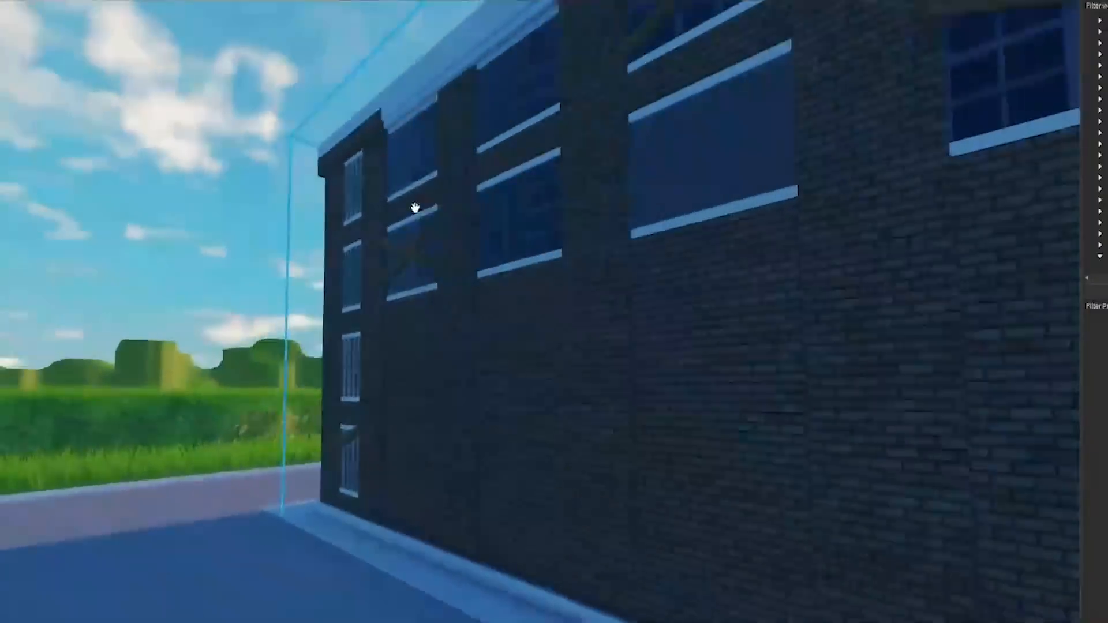
{"action": "key", "text": "w"}
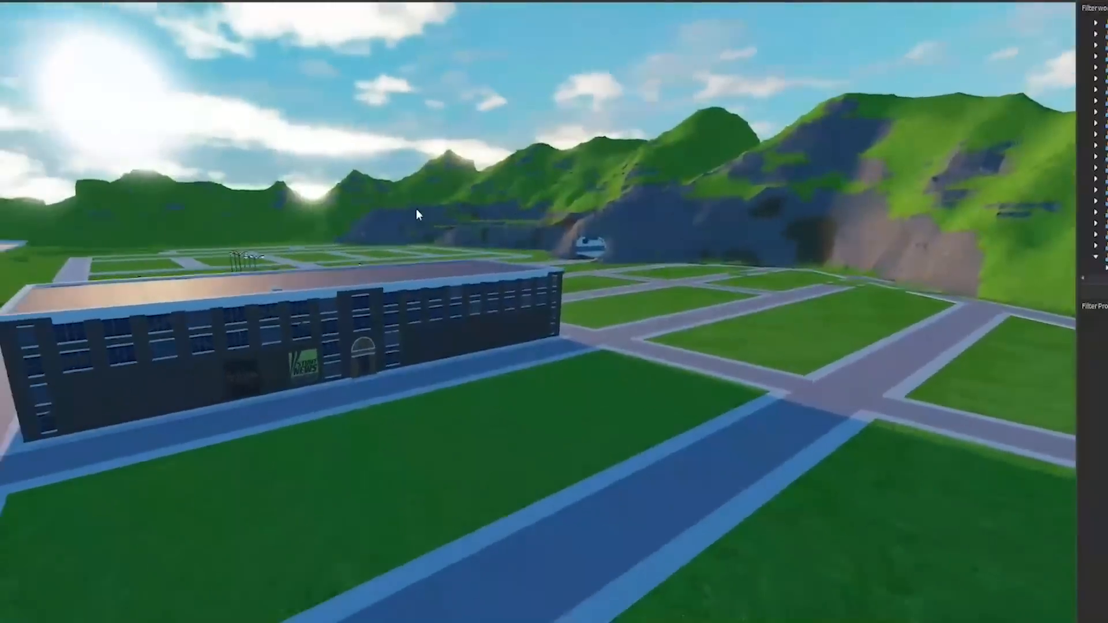
{"action": "key", "text": "w"}
{"action": "right_click_drag", "start_coordinate": [417, 208], "coordinate": [447, 231]}
{"action": "key", "text": "w"}
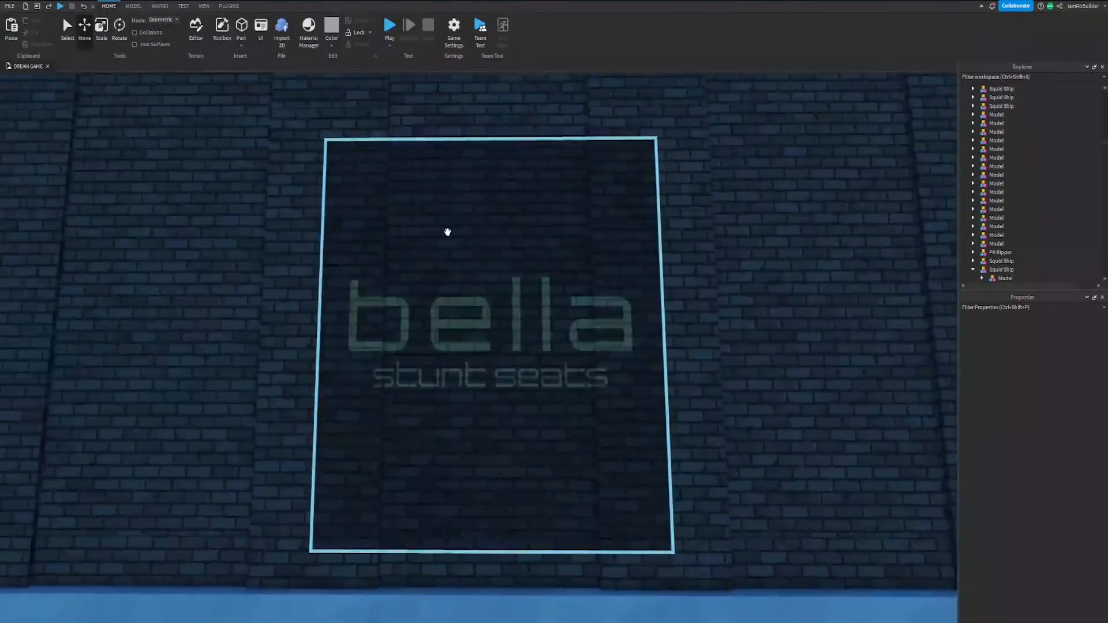
{"action": "key", "text": "w"}
{"action": "key", "text": "w"}
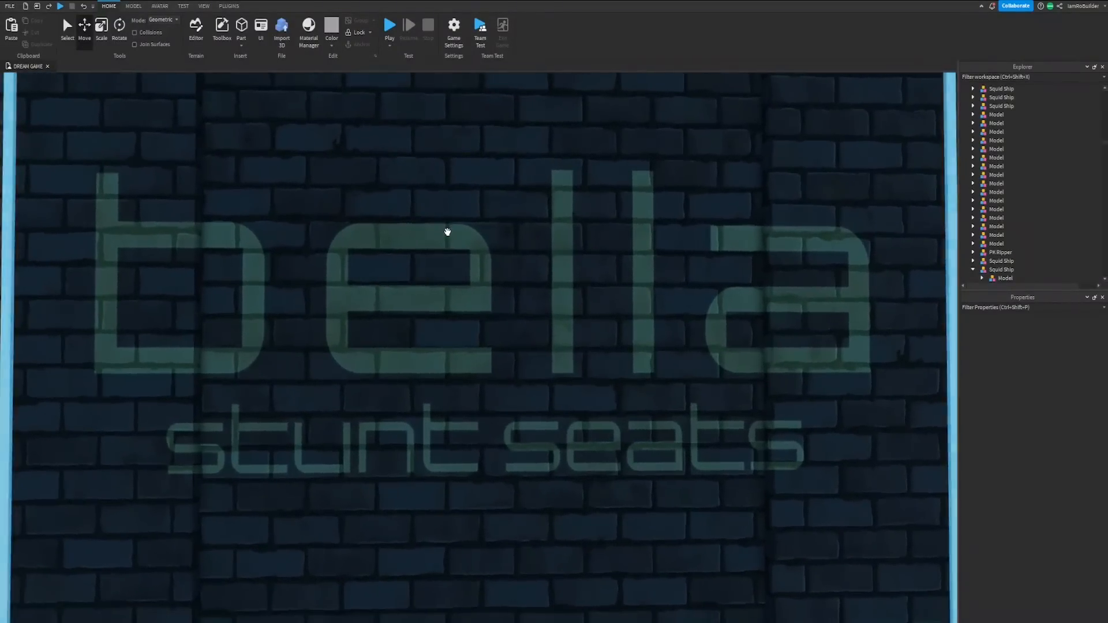
{"action": "right_click_drag", "start_coordinate": [447, 232], "coordinate": [448, 233]}
{"action": "key", "text": "s"}
{"action": "right_click_drag", "start_coordinate": [547, 268], "coordinate": [544, 254]}
{"action": "key", "text": "d"}
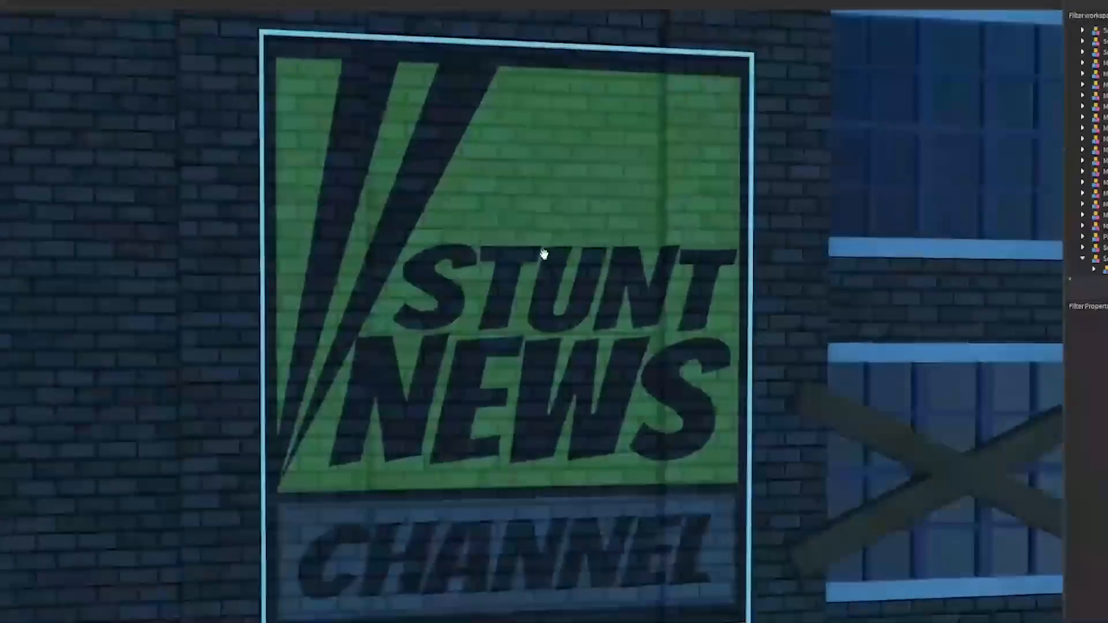
{"action": "scroll", "coordinate": [489, 265], "scroll_direction": "down", "scroll_amount": 2}
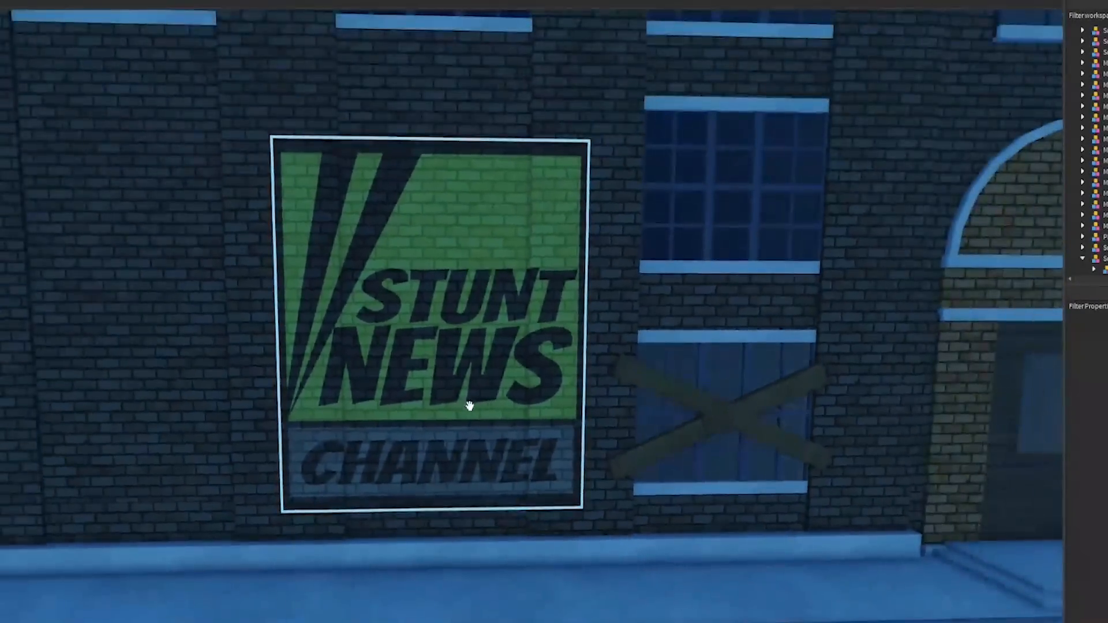
Step: Examine the Squidiots rocket graphic on the side of the red container
{"action": "scroll", "coordinate": [463, 283], "scroll_direction": "down", "scroll_amount": 1}
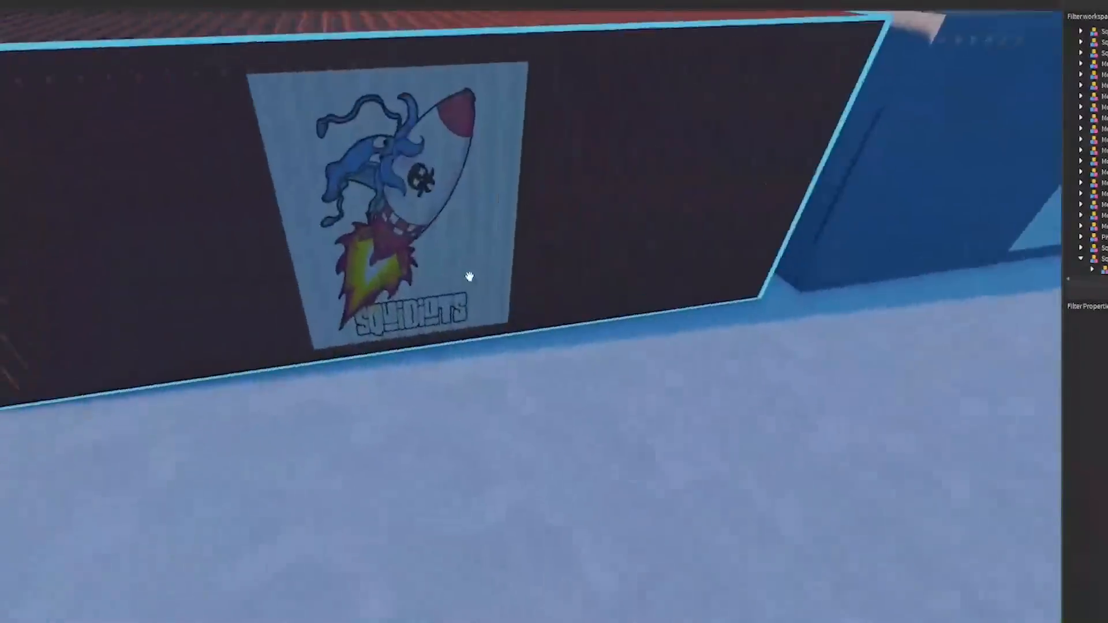
{"action": "scroll", "coordinate": [465, 277], "scroll_direction": "up", "scroll_amount": 5}
{"action": "scroll", "coordinate": [469, 277], "scroll_direction": "down", "scroll_amount": 5}
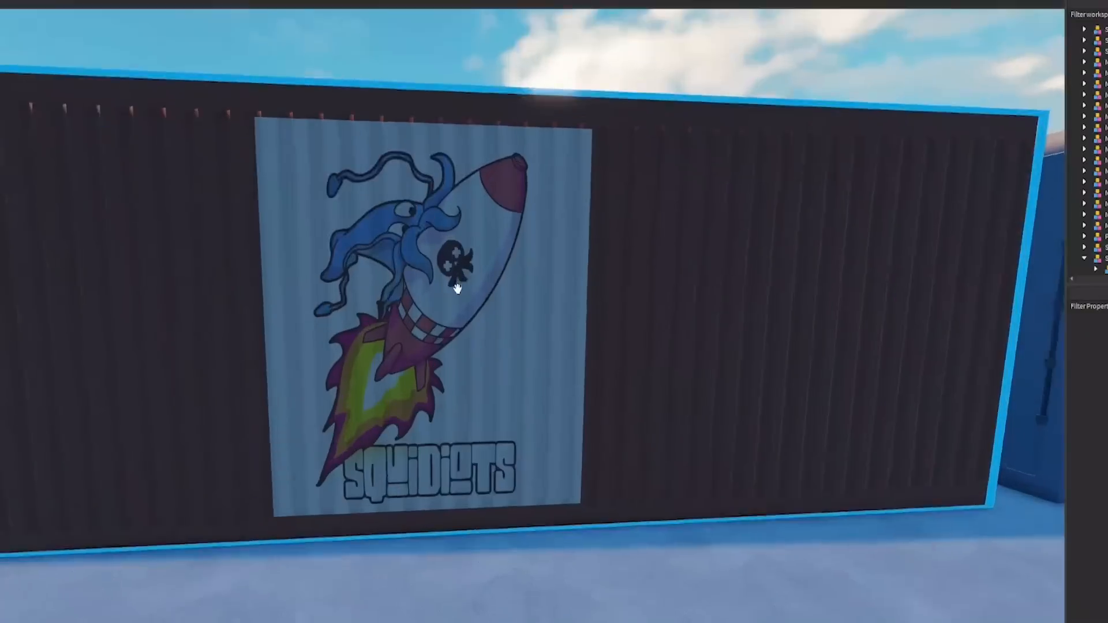
{"action": "scroll", "coordinate": [457, 289], "scroll_direction": "down", "scroll_amount": 3}
{"action": "right_click_drag", "start_coordinate": [478, 293], "coordinate": [477, 292]}
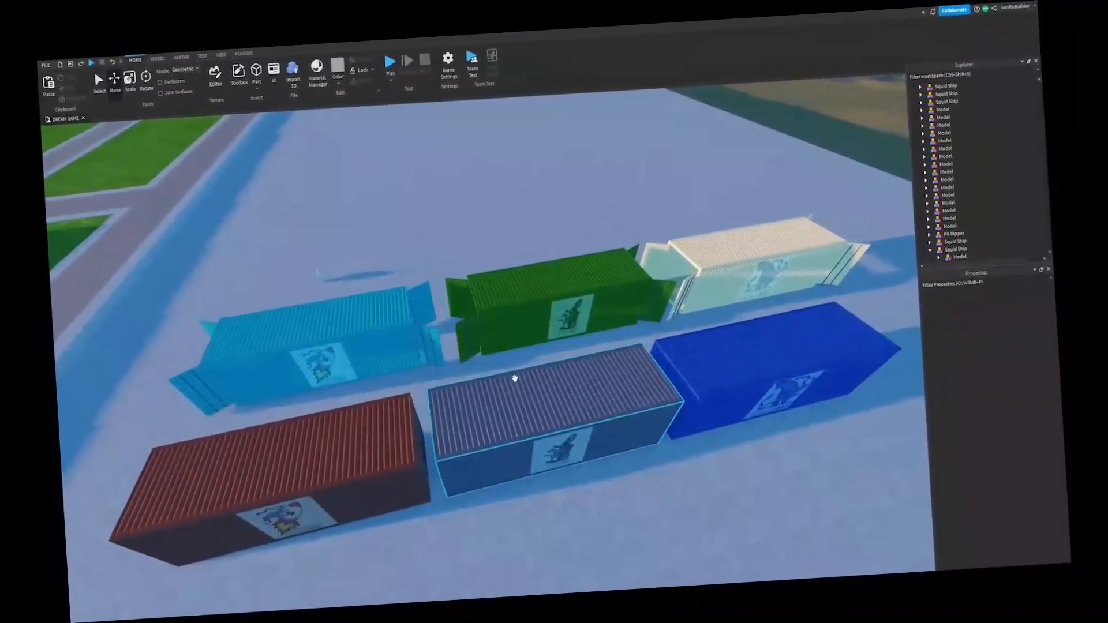
Step: Place the cream open-ended container on top of the red closed container
{"action": "right_click", "coordinate": [515, 379]}
{"action": "left_click", "coordinate": [750, 188]}
{"action": "left_click_drag", "start_coordinate": [741, 280], "coordinate": [399, 427]}
{"action": "key", "text": "w"}
{"action": "right_click_drag", "start_coordinate": [399, 427], "coordinate": [437, 399]}
{"action": "key", "text": "a"}
{"action": "key", "text": "d"}
Step: Set the move snap increment to 0.05 studs and align the cream container flush on the red container's top
{"action": "left_click", "coordinate": [133, 5]}
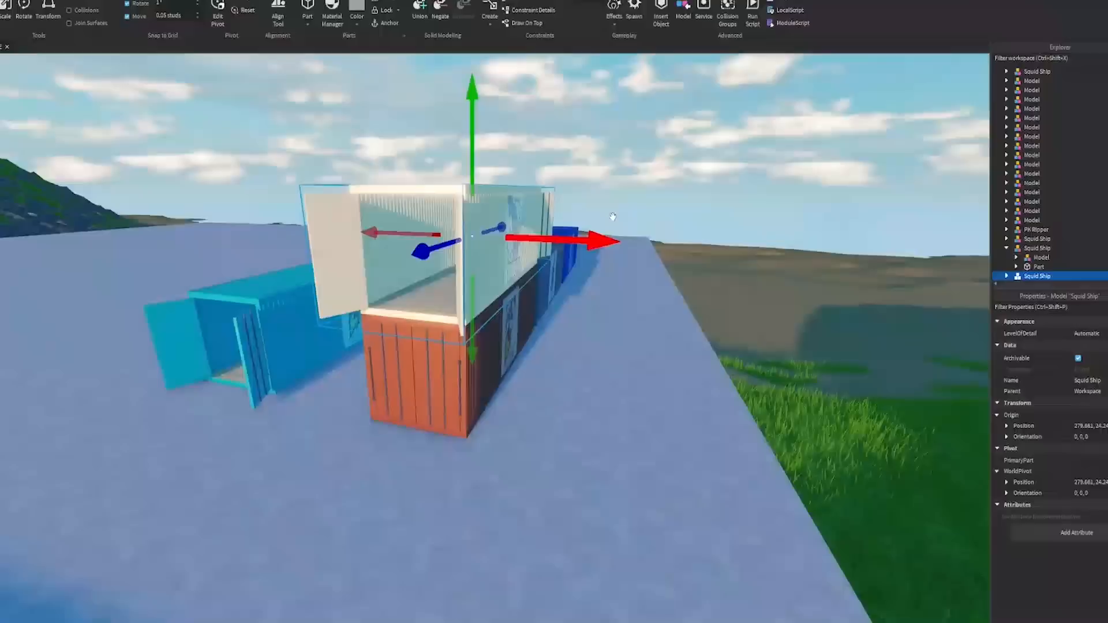
{"action": "key", "text": "w"}
{"action": "right_click_drag", "start_coordinate": [609, 224], "coordinate": [619, 214]}
{"action": "key", "text": "w"}
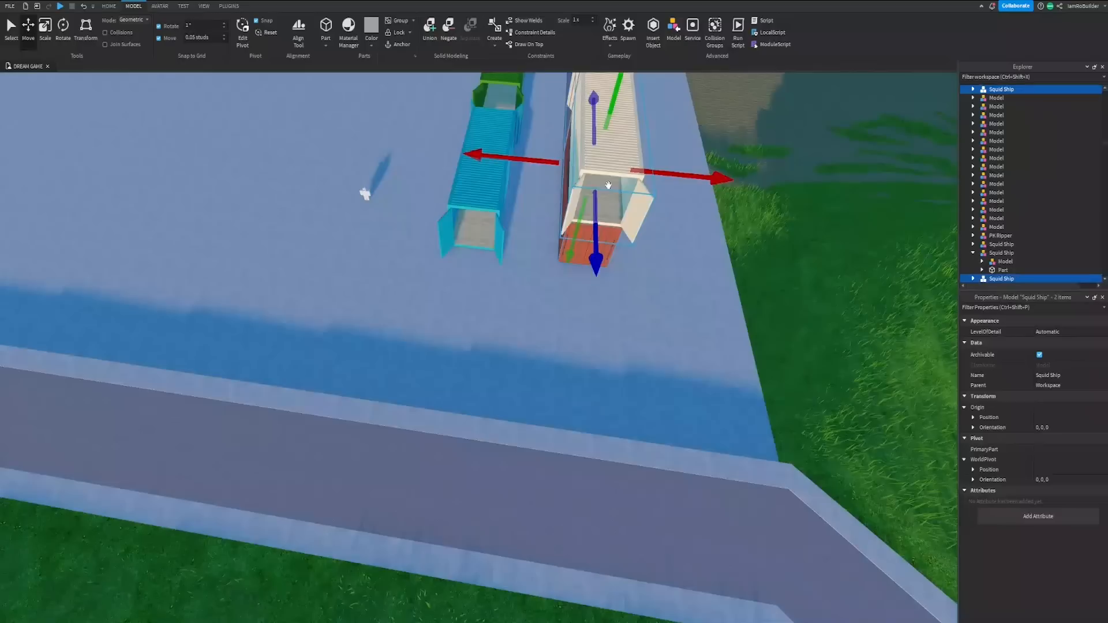
{"action": "left_click_drag", "start_coordinate": [609, 186], "coordinate": [490, 164]}
{"action": "right_click_drag", "start_coordinate": [527, 169], "coordinate": [489, 163]}
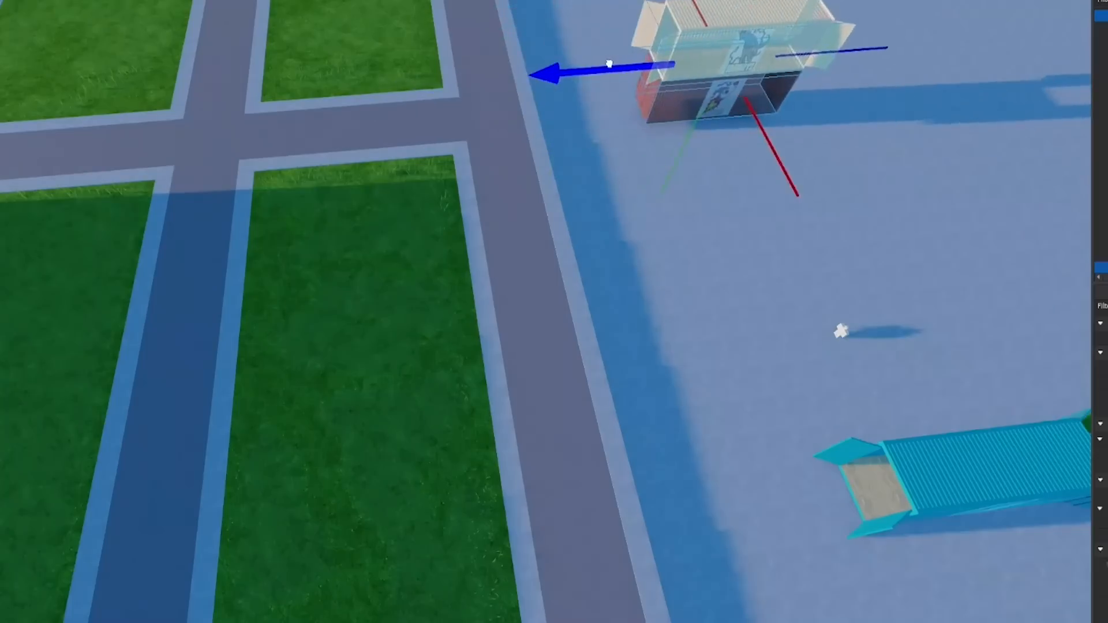
{"action": "left_click_drag", "start_coordinate": [598, 126], "coordinate": [612, 125]}
{"action": "scroll", "coordinate": [656, 160], "scroll_direction": "up", "scroll_amount": 4}
{"action": "key", "text": "w"}
{"action": "right_click_drag", "start_coordinate": [658, 159], "coordinate": [658, 159]}
{"action": "left_click_drag", "start_coordinate": [662, 280], "coordinate": [664, 299]}
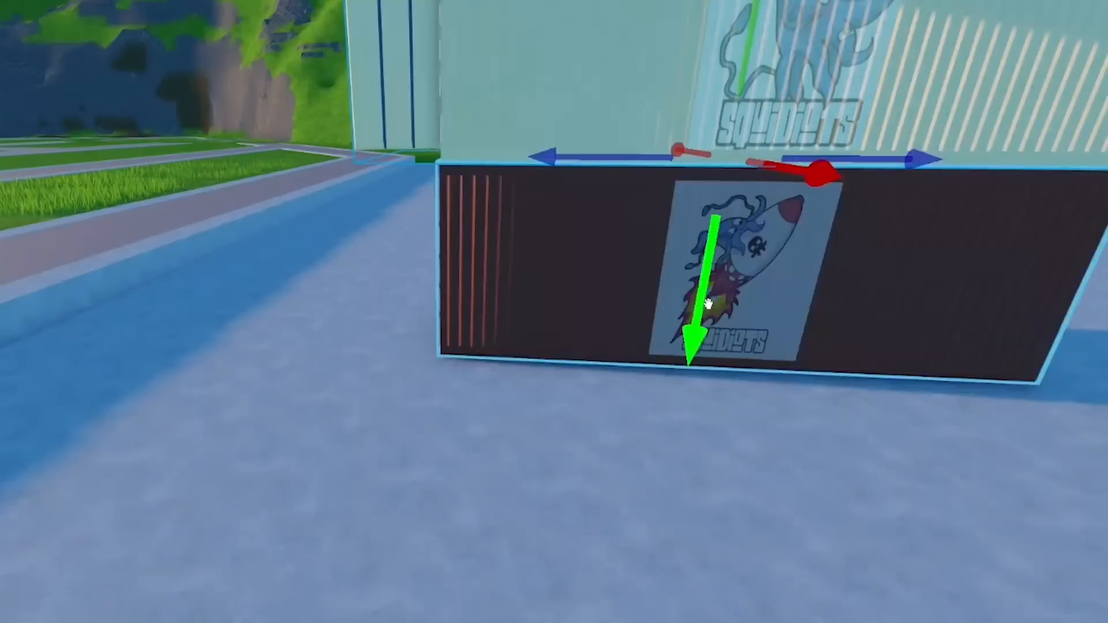
Step: Move the rocket graphic panel through the red container to its opposite side wall
{"action": "key", "text": "w"}
{"action": "right_click_drag", "start_coordinate": [656, 316], "coordinate": [657, 316]}
{"action": "scroll", "coordinate": [685, 317], "scroll_direction": "down", "scroll_amount": 2}
{"action": "left_click_drag", "start_coordinate": [707, 300], "coordinate": [706, 307]}
{"action": "right_click_drag", "start_coordinate": [469, 331], "coordinate": [469, 331]}
{"action": "left_click", "coordinate": [469, 331]}
{"action": "key", "text": "w"}
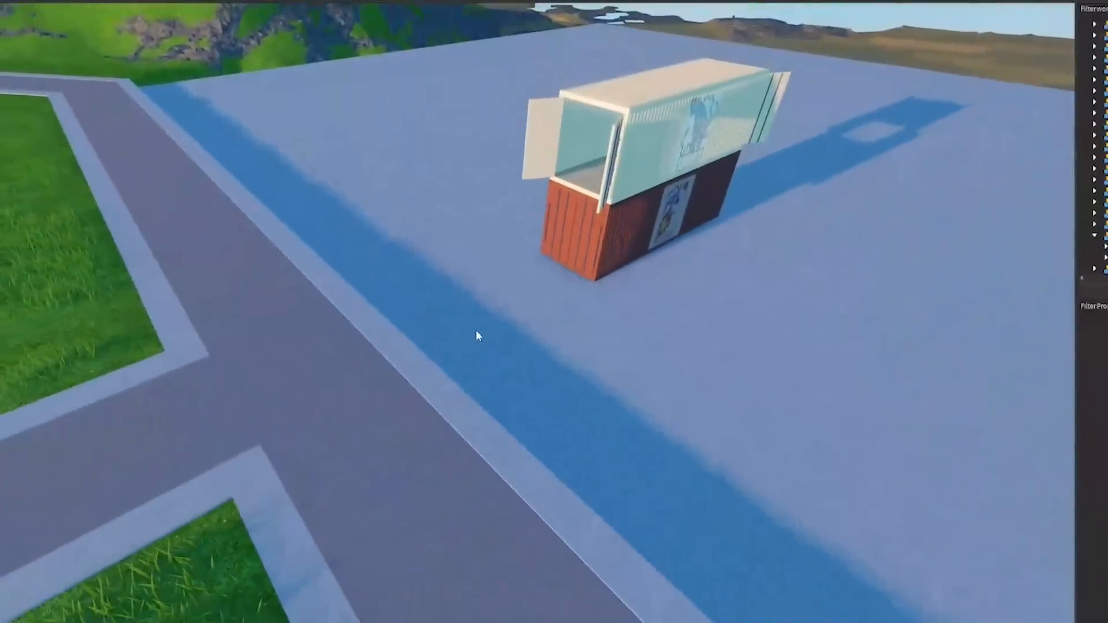
{"action": "key", "text": "w"}
{"action": "right_click_drag", "start_coordinate": [476, 330], "coordinate": [503, 310]}
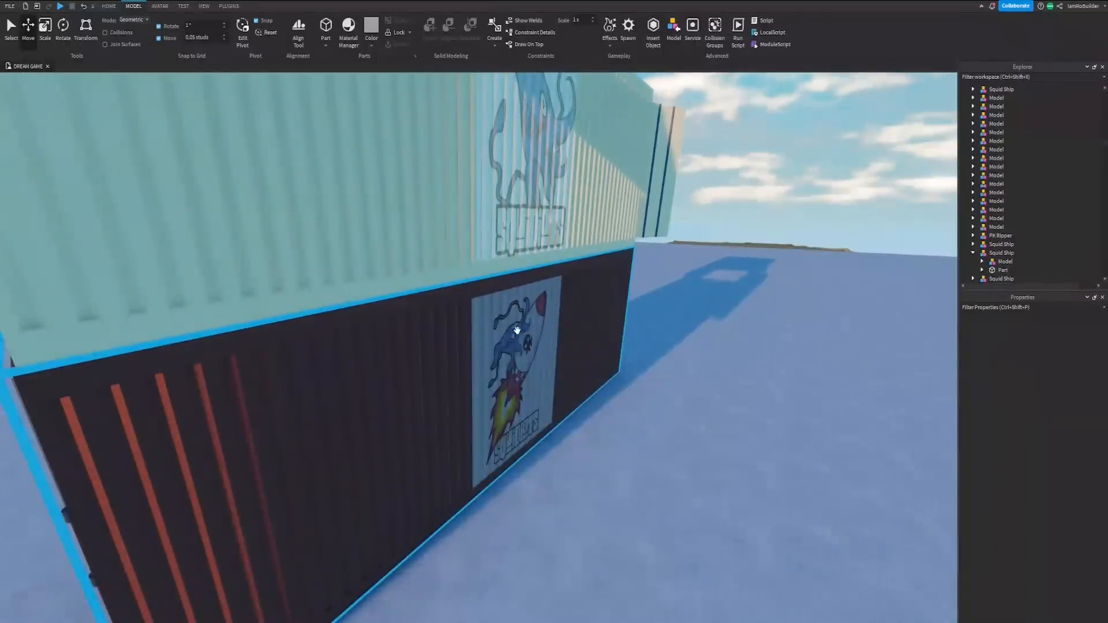
{"action": "left_click", "coordinate": [515, 390]}
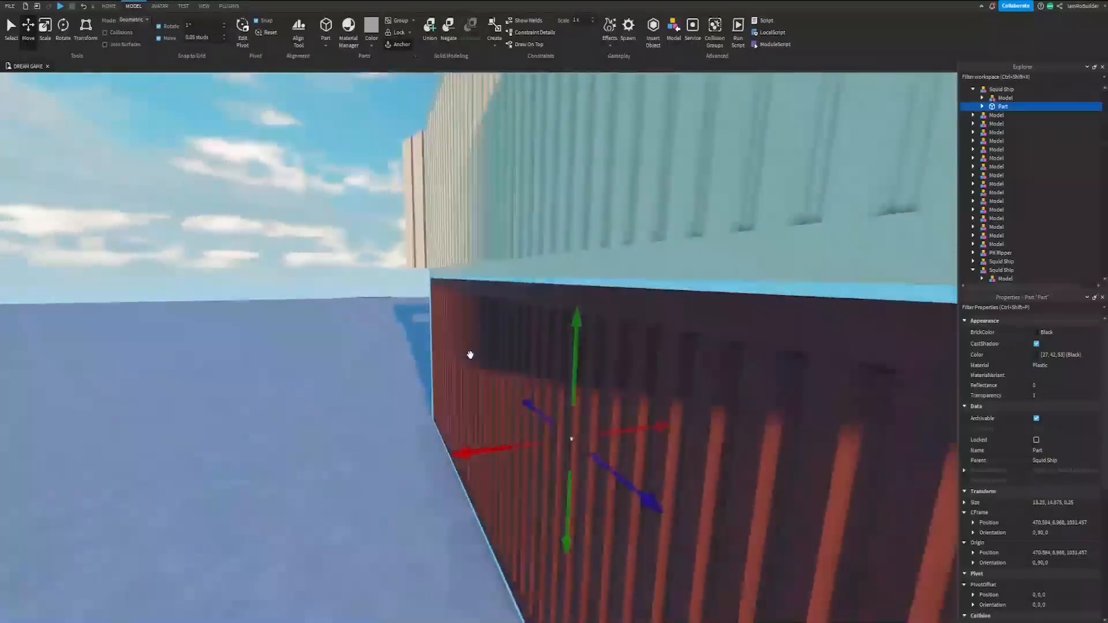
{"action": "key", "text": "w"}
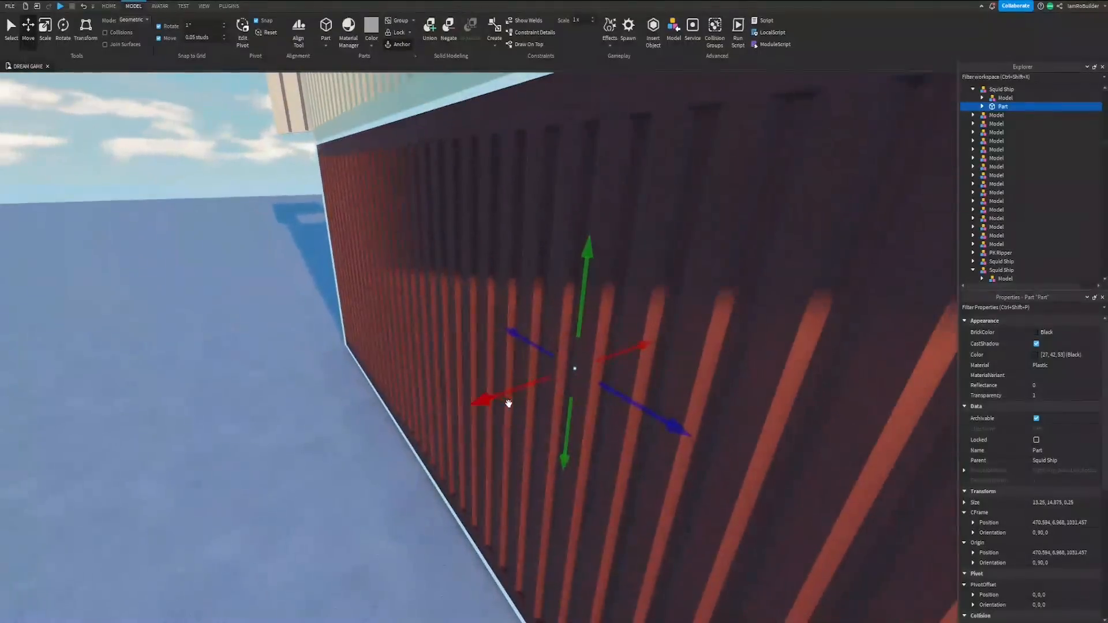
{"action": "left_click_drag", "start_coordinate": [493, 392], "coordinate": [421, 388]}
Step: Duplicate the squid graphic panel of the cream container and place the copy flush on its opposite side wall
{"action": "right_click_drag", "start_coordinate": [398, 363], "coordinate": [386, 358]}
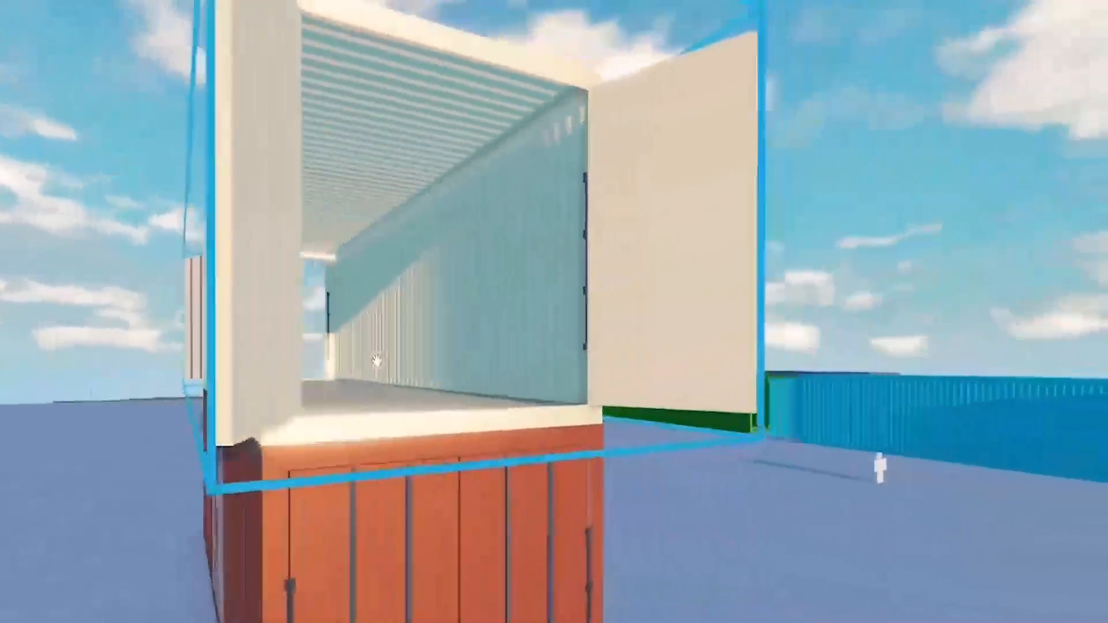
{"action": "key", "text": "w"}
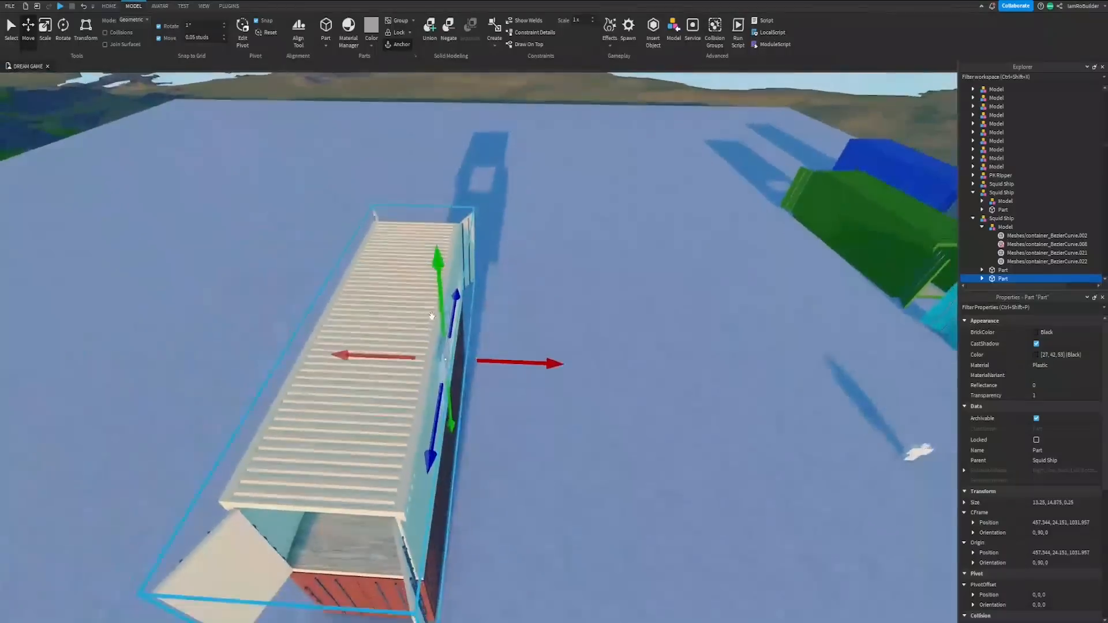
{"action": "left_click_drag", "start_coordinate": [509, 363], "coordinate": [658, 319]}
{"action": "key", "text": "w"}
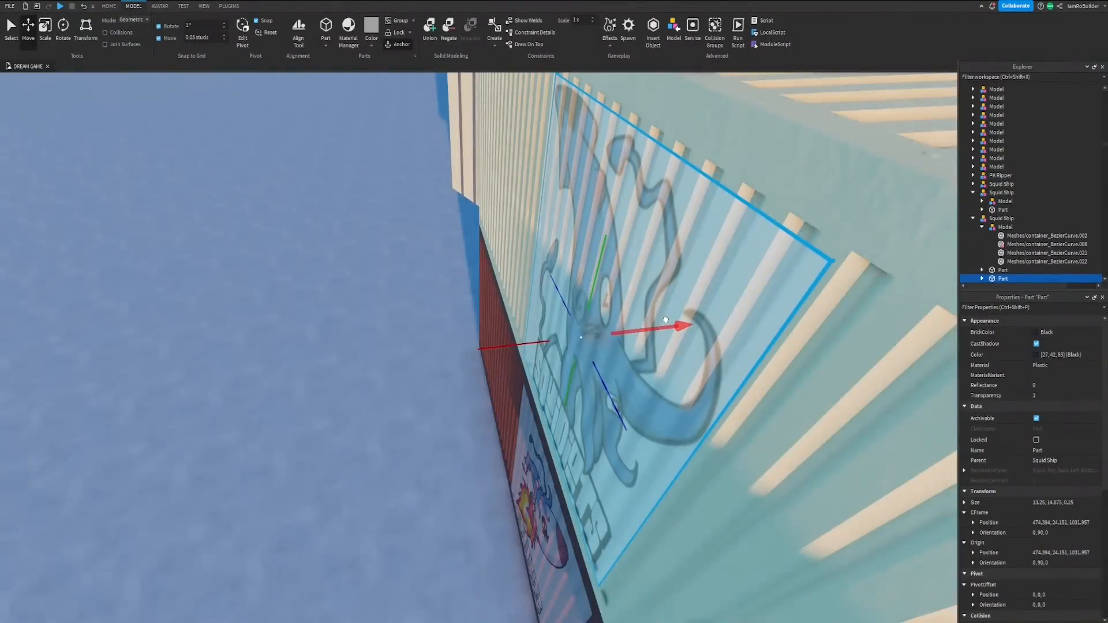
{"action": "scroll", "coordinate": [667, 320], "scroll_direction": "down", "scroll_amount": 5}
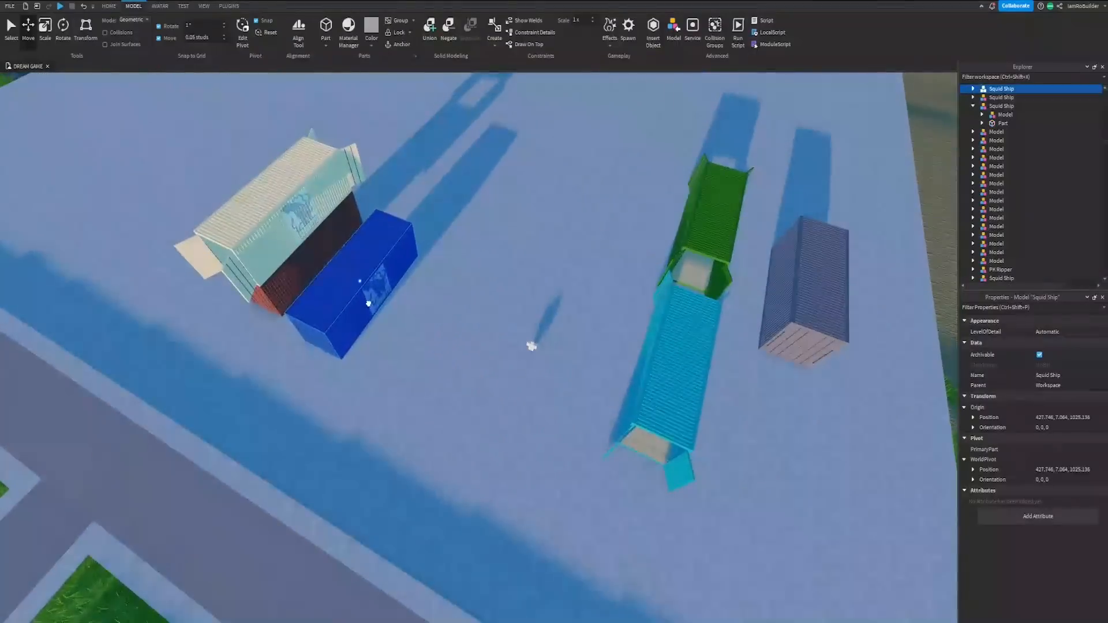
Step: Place the blue closed container on one side of the red container and the grey closed container on the other
{"action": "left_click_drag", "start_coordinate": [368, 304], "coordinate": [349, 283]}
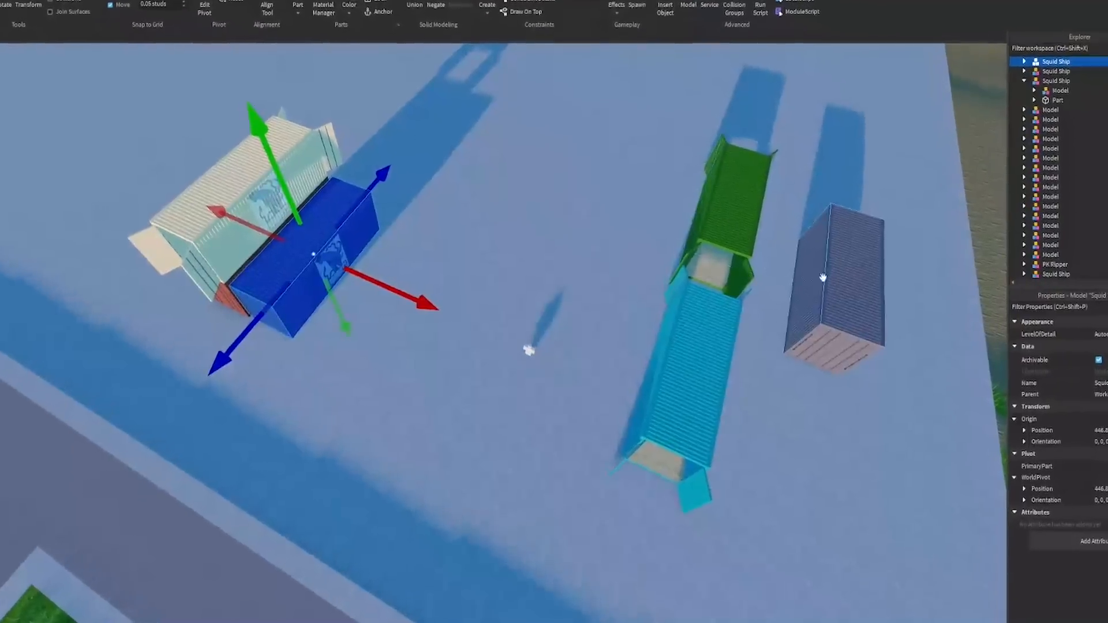
{"action": "key", "text": "a"}
{"action": "left_click_drag", "start_coordinate": [796, 282], "coordinate": [620, 245]}
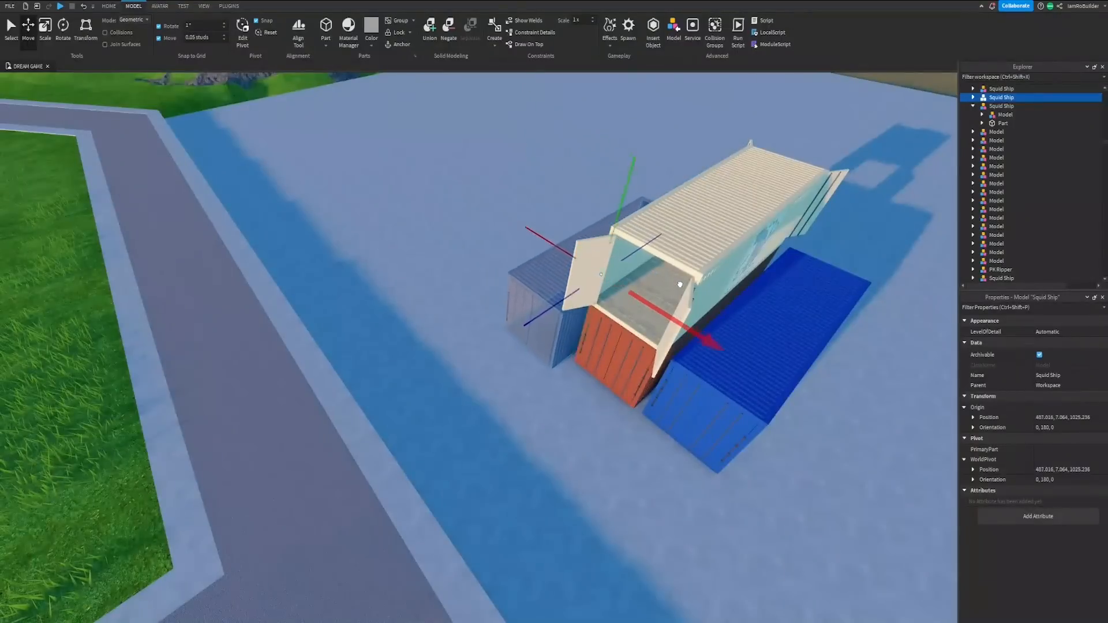
{"action": "left_click_drag", "start_coordinate": [679, 285], "coordinate": [694, 292]}
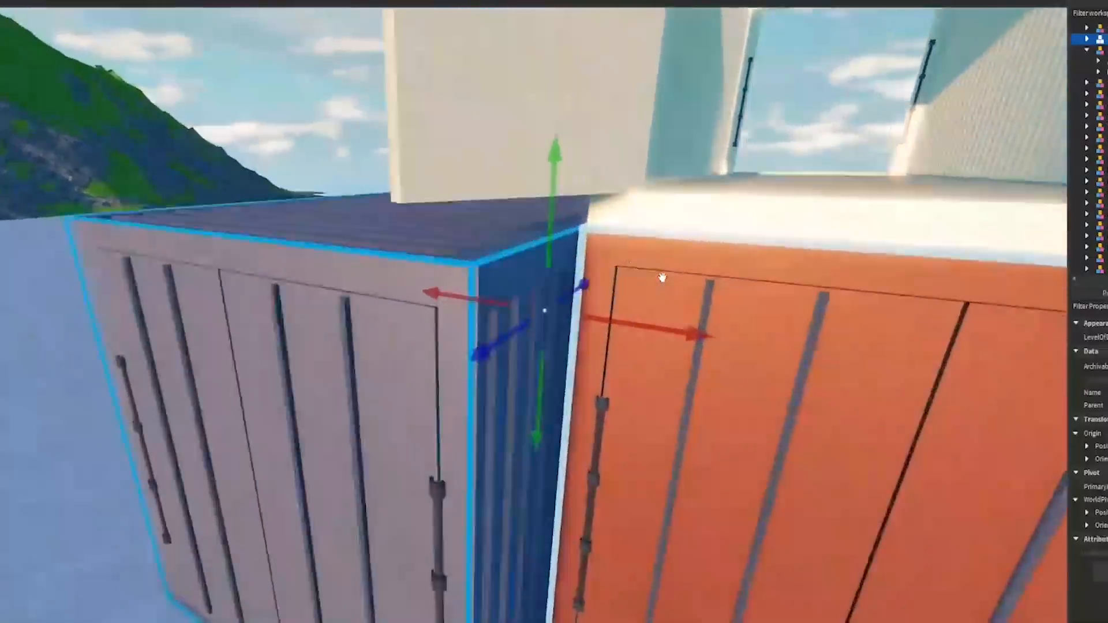
Step: Align the grey container tightly against the red container, with their door ends flush
{"action": "right_click_drag", "start_coordinate": [663, 277], "coordinate": [666, 283]}
{"action": "key", "text": "w"}
{"action": "left_click_drag", "start_coordinate": [510, 311], "coordinate": [537, 295]}
{"action": "right_click_drag", "start_coordinate": [680, 291], "coordinate": [681, 292]}
{"action": "key", "text": "w"}
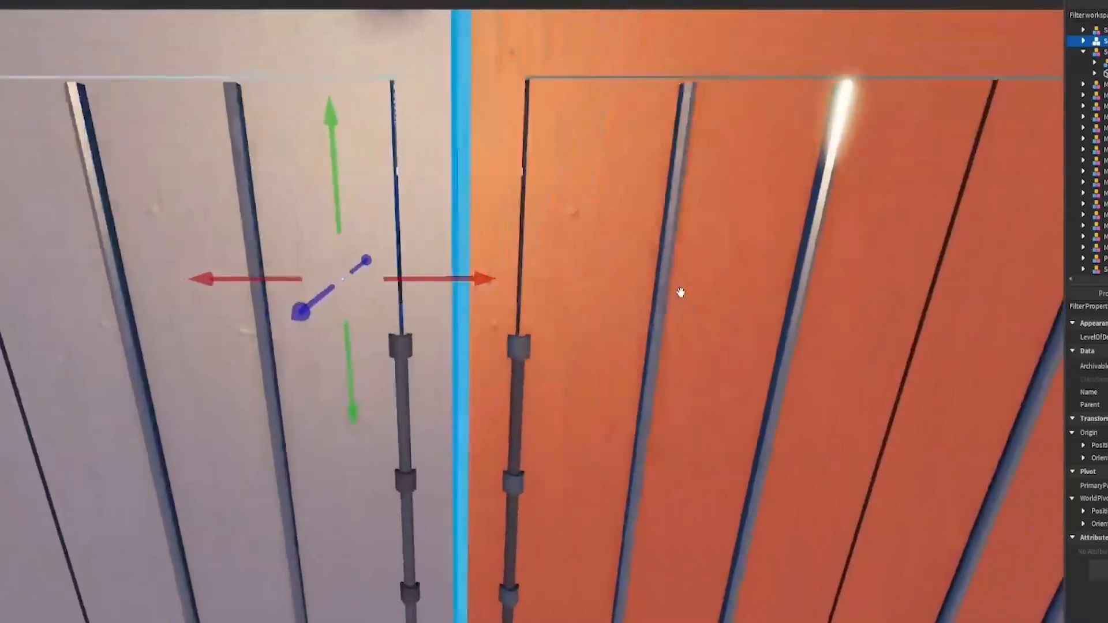
{"action": "key", "text": "s"}
{"action": "left_click", "coordinate": [305, 98]}
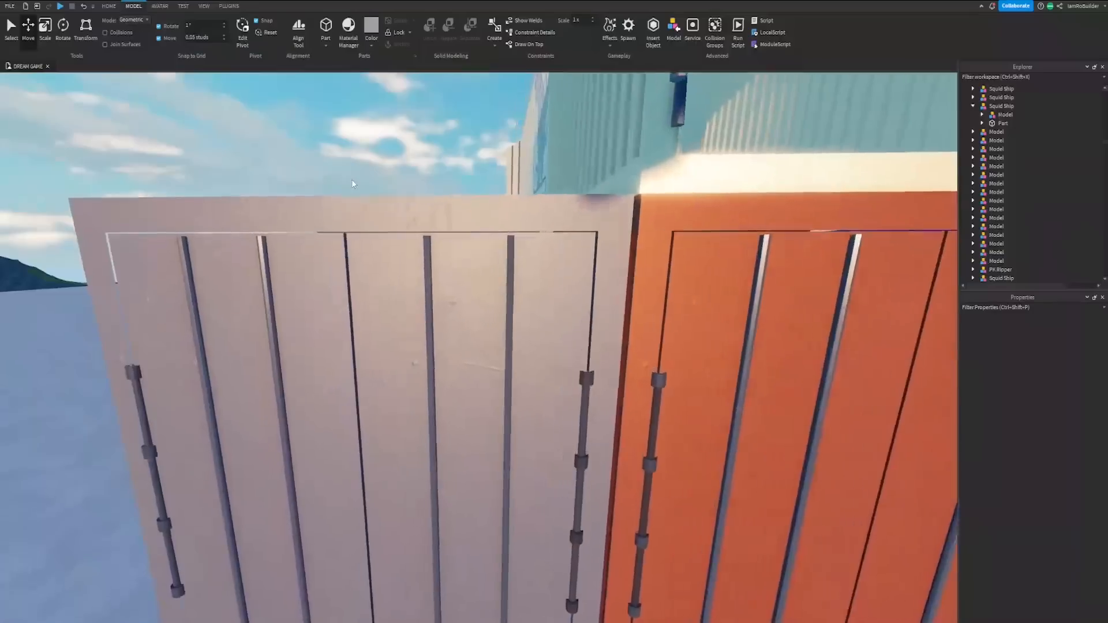
{"action": "scroll", "coordinate": [351, 179], "scroll_direction": "up", "scroll_amount": 10}
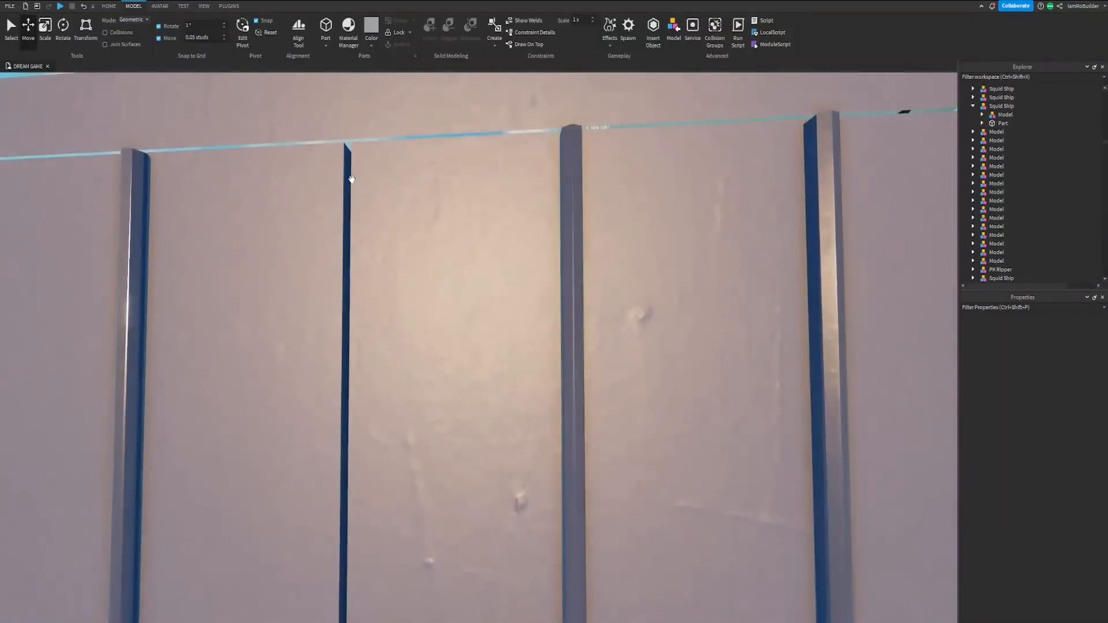
{"action": "scroll", "coordinate": [351, 178], "scroll_direction": "down", "scroll_amount": 8}
Step: Align the blue container tightly against the red container, with no gap between their walls
{"action": "right_click_drag", "start_coordinate": [351, 179], "coordinate": [351, 178]}
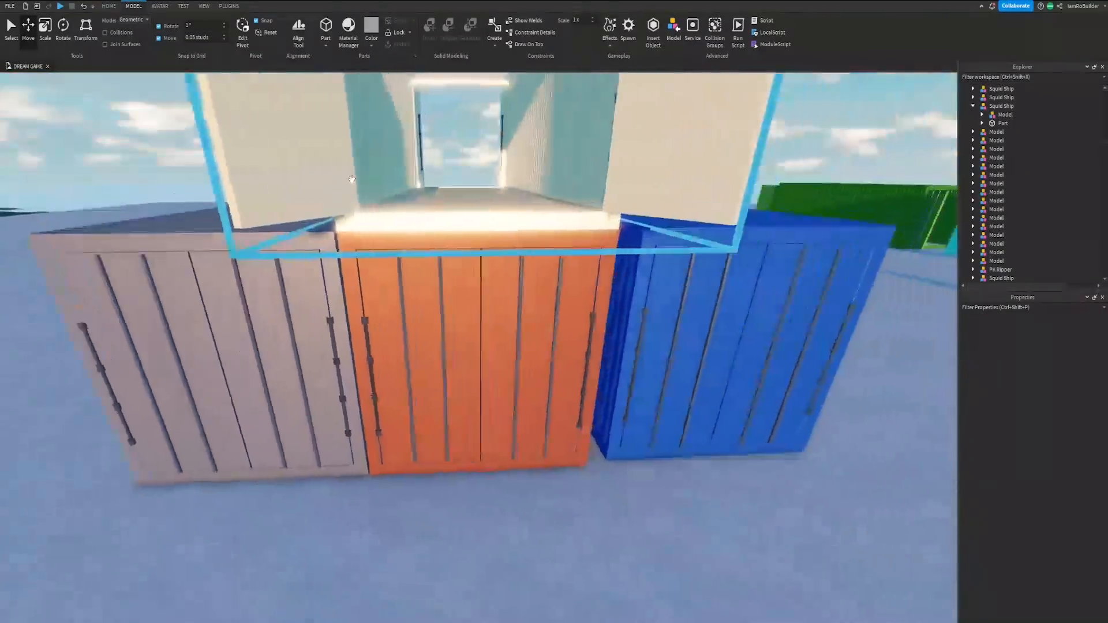
{"action": "scroll", "coordinate": [599, 272], "scroll_direction": "up", "scroll_amount": 4}
{"action": "left_click", "coordinate": [599, 272]}
{"action": "right_click_drag", "start_coordinate": [542, 287], "coordinate": [542, 286]}
{"action": "scroll", "coordinate": [541, 287], "scroll_direction": "up", "scroll_amount": 3}
{"action": "left_click_drag", "start_coordinate": [473, 225], "coordinate": [427, 231]}
{"action": "scroll", "coordinate": [500, 285], "scroll_direction": "down", "scroll_amount": 2}
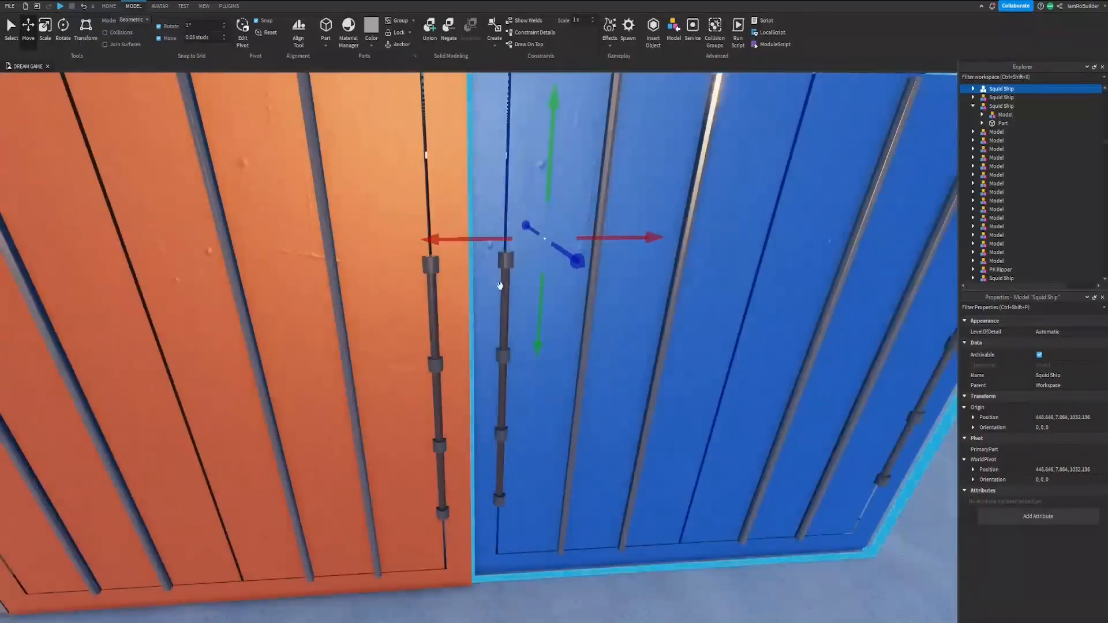
{"action": "right_click_drag", "start_coordinate": [512, 312], "coordinate": [511, 313]}
{"action": "scroll", "coordinate": [511, 311], "scroll_direction": "up", "scroll_amount": 3}
{"action": "scroll", "coordinate": [512, 313], "scroll_direction": "down", "scroll_amount": 4}
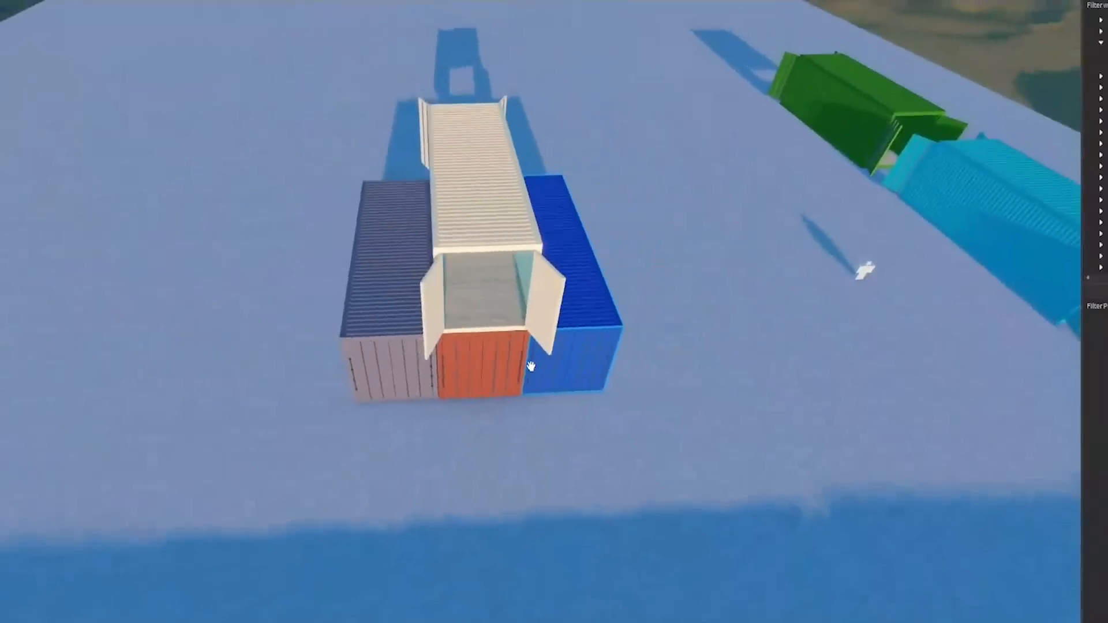
Step: Duplicate the red, cream, blue and grey containers as a group and move the copy farther back in line with the original stack
{"action": "scroll", "coordinate": [543, 359], "scroll_direction": "down", "scroll_amount": 2}
{"action": "scroll", "coordinate": [543, 360], "scroll_direction": "down", "scroll_amount": 2}
{"action": "left_click", "coordinate": [456, 362], "text": "shift"}
{"action": "left_click", "coordinate": [398, 354], "text": "shift"}
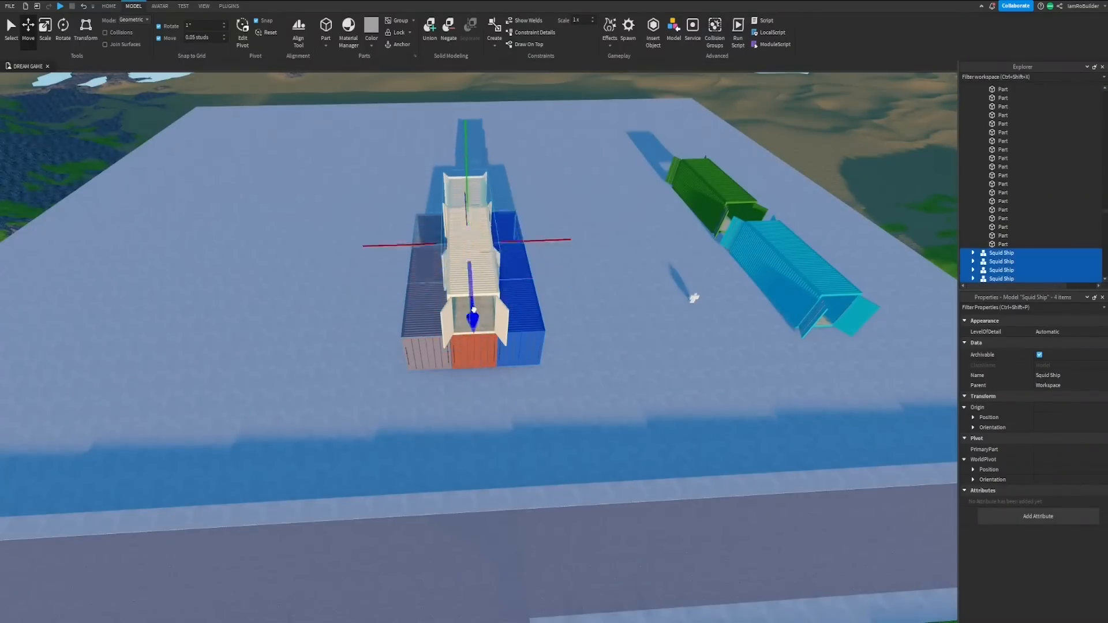
{"action": "right_click_drag", "start_coordinate": [517, 218], "coordinate": [506, 197]}
{"action": "key", "text": "w"}
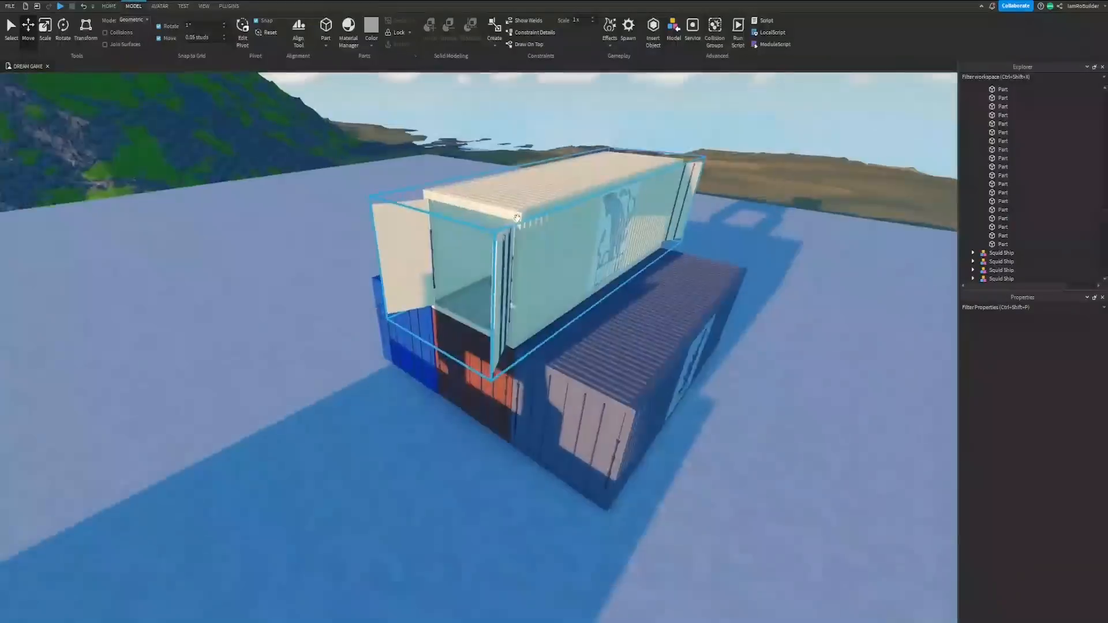
Step: Raise the copied red and cream containers one level and fill the gap beneath them with a duplicate of the blue container
{"action": "scroll", "coordinate": [528, 349], "scroll_direction": "up", "scroll_amount": 2}
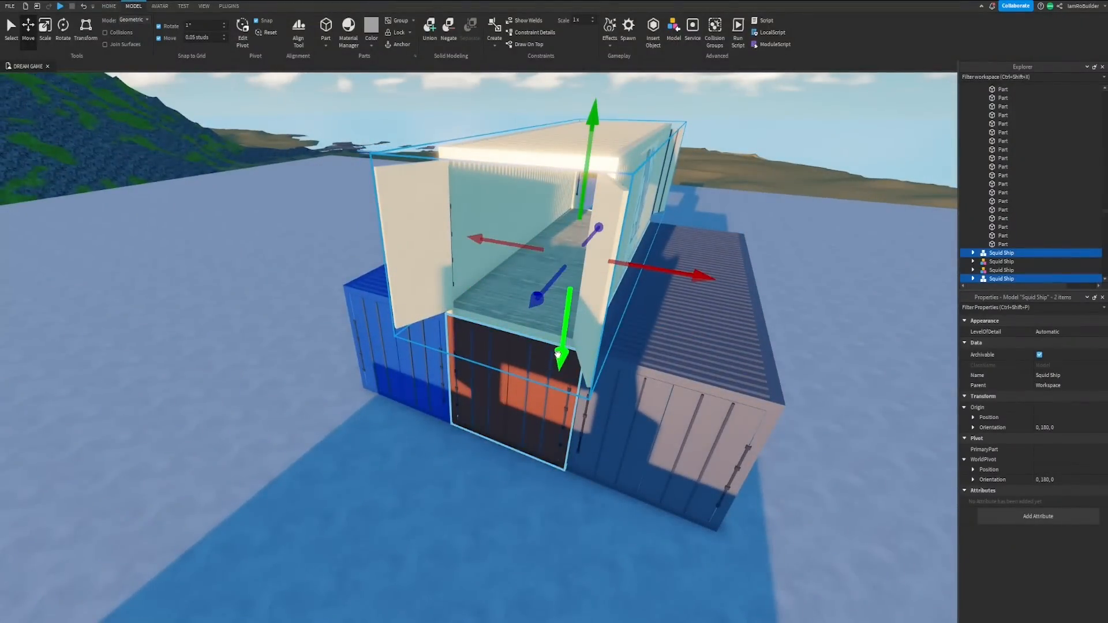
{"action": "left_click_drag", "start_coordinate": [558, 353], "coordinate": [559, 258]}
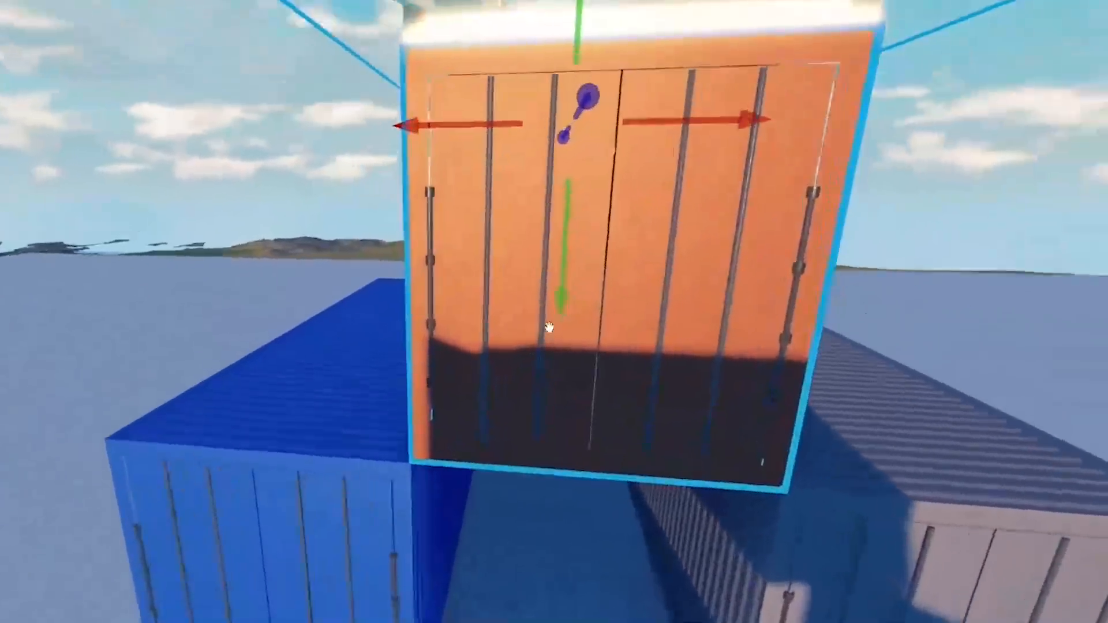
{"action": "right_click_drag", "start_coordinate": [549, 329], "coordinate": [548, 329]}
{"action": "key", "text": "w"}
{"action": "key", "text": "s"}
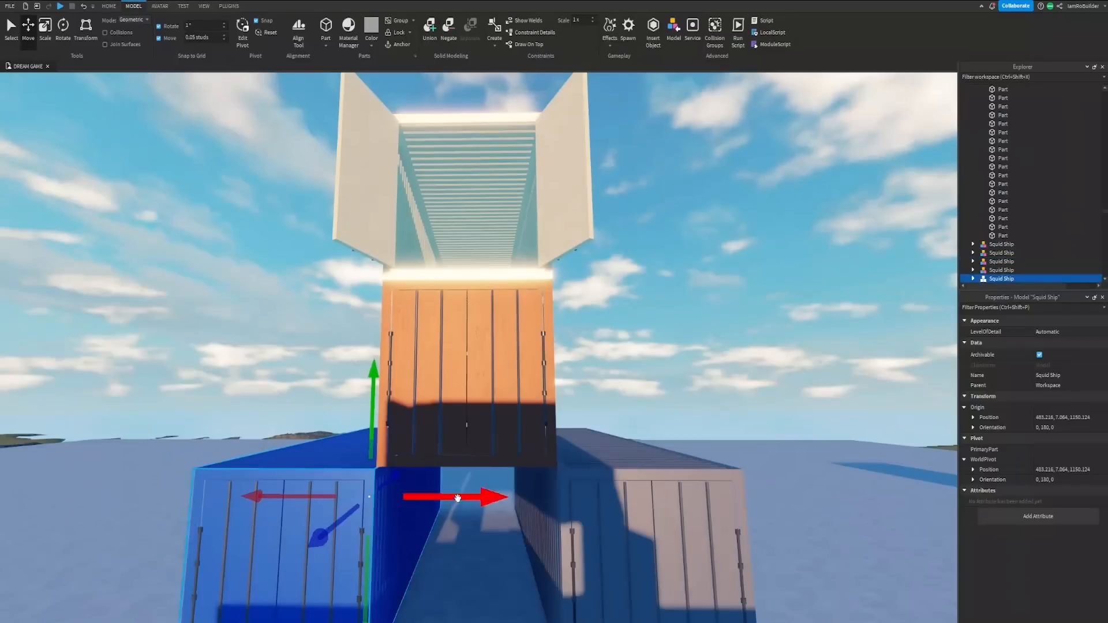
{"action": "left_click_drag", "start_coordinate": [419, 575], "coordinate": [554, 584]}
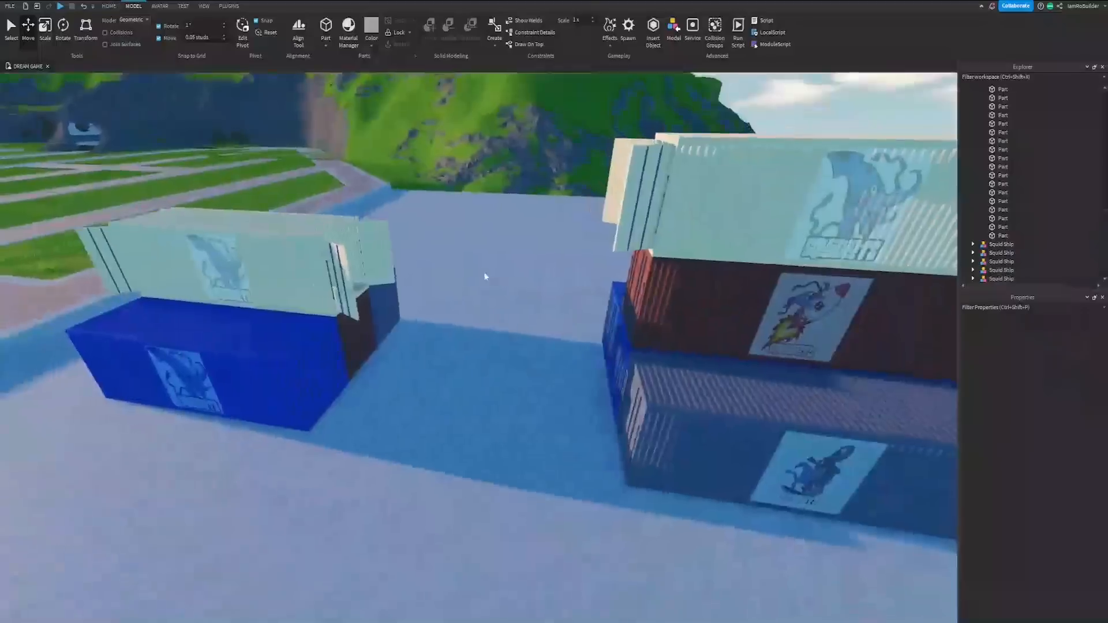
Step: Select the green open-ended container standing beside the light blue one
{"action": "key", "text": "a"}
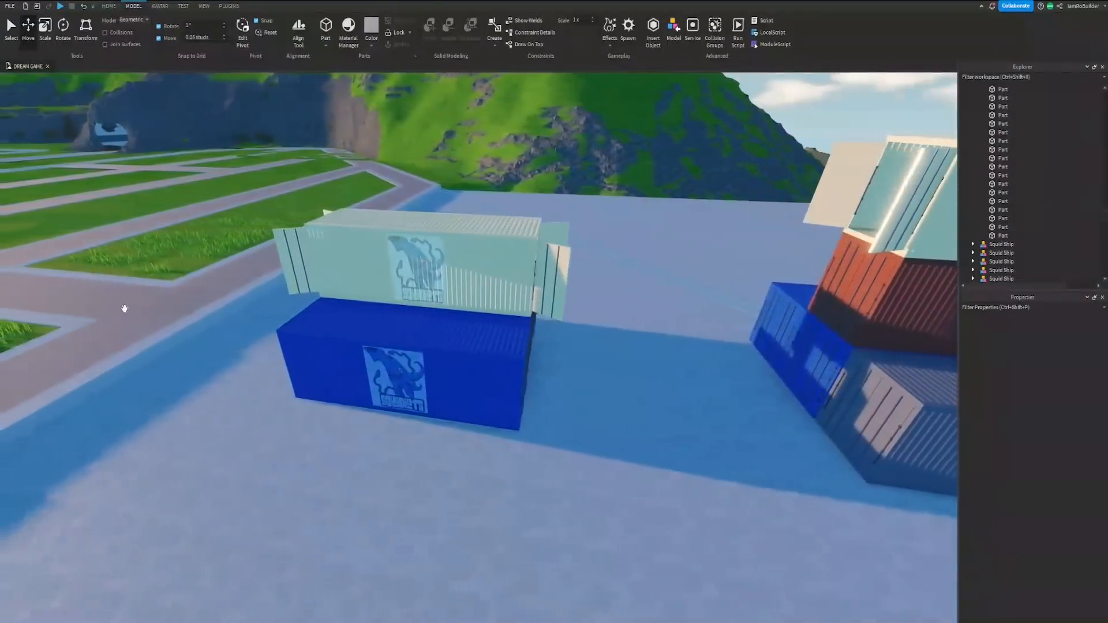
{"action": "key", "text": "d"}
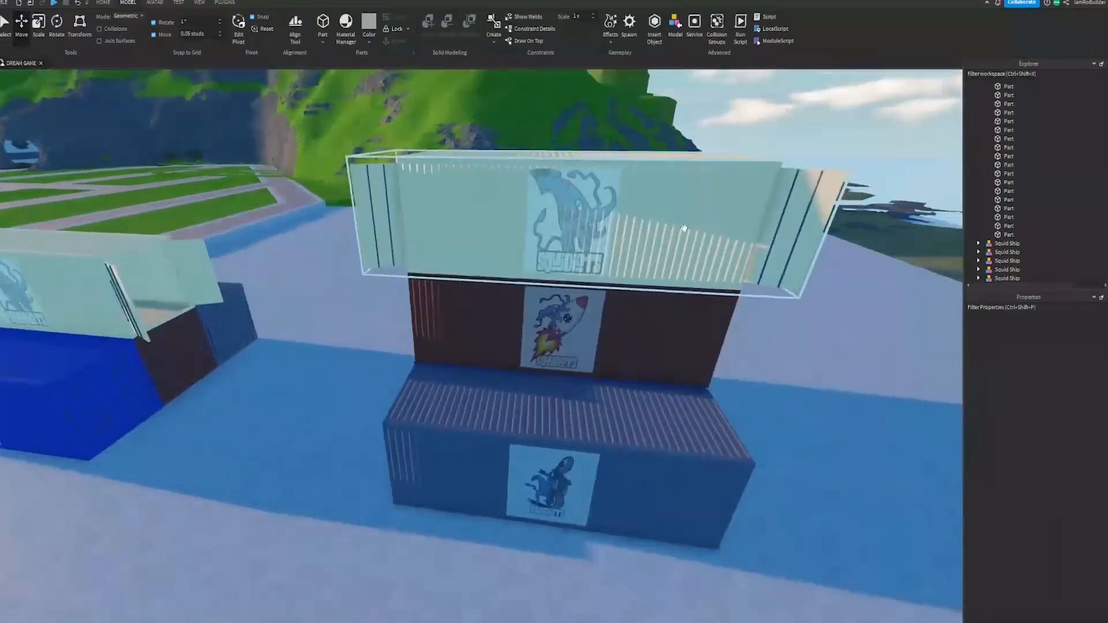
{"action": "right_click_drag", "start_coordinate": [684, 229], "coordinate": [629, 242]}
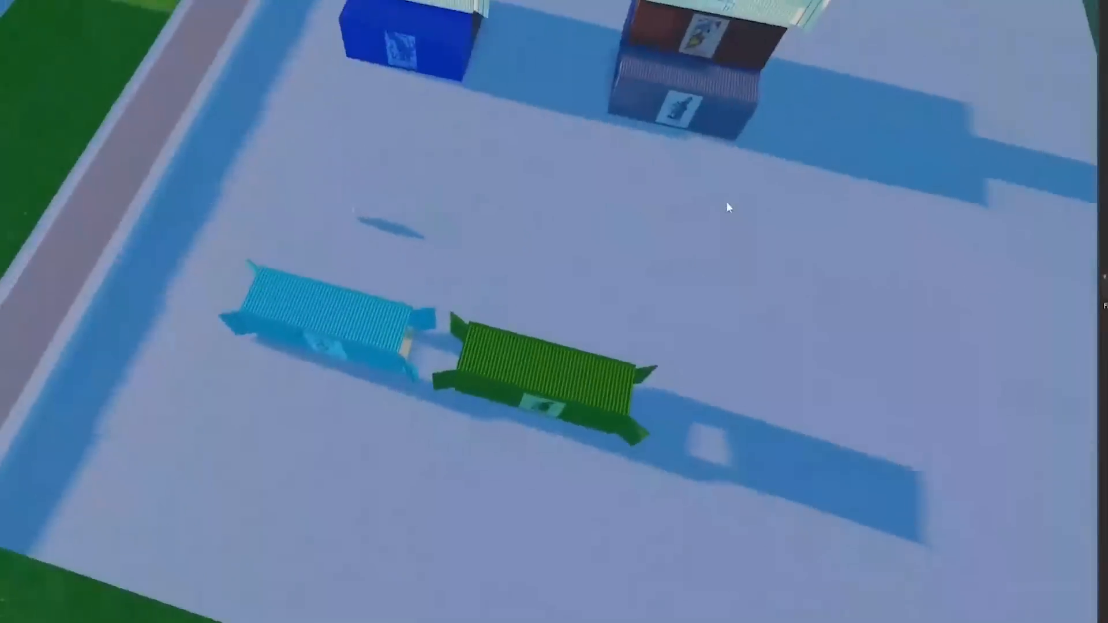
{"action": "right_click_drag", "start_coordinate": [726, 202], "coordinate": [742, 200]}
{"action": "key", "text": "s"}
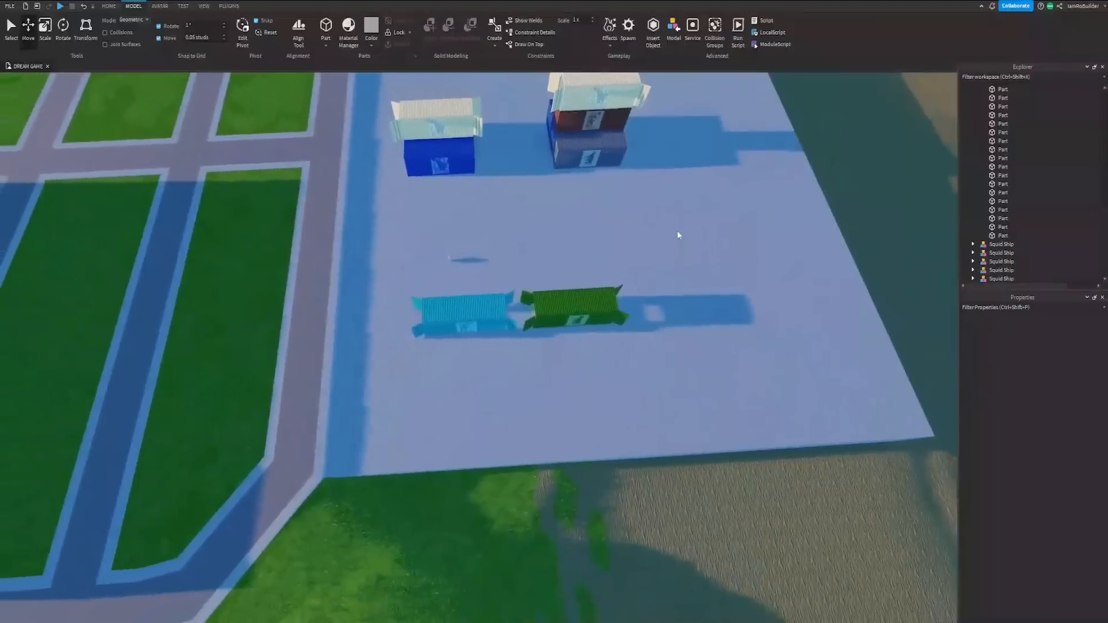
{"action": "left_click", "coordinate": [577, 312]}
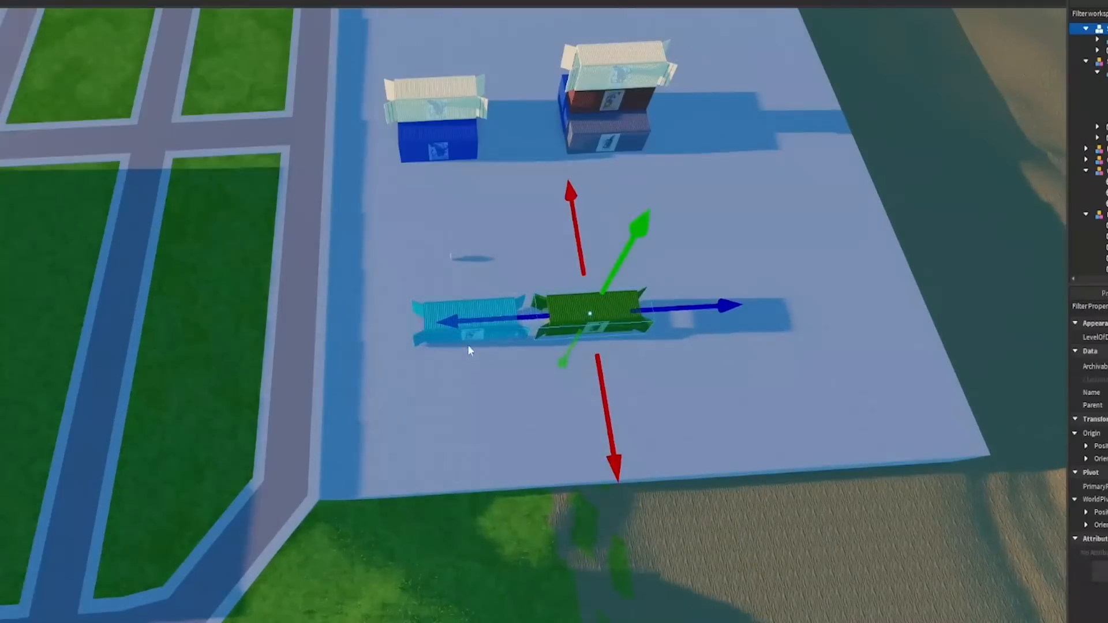
{"action": "right_click_drag", "start_coordinate": [468, 344], "coordinate": [487, 257]}
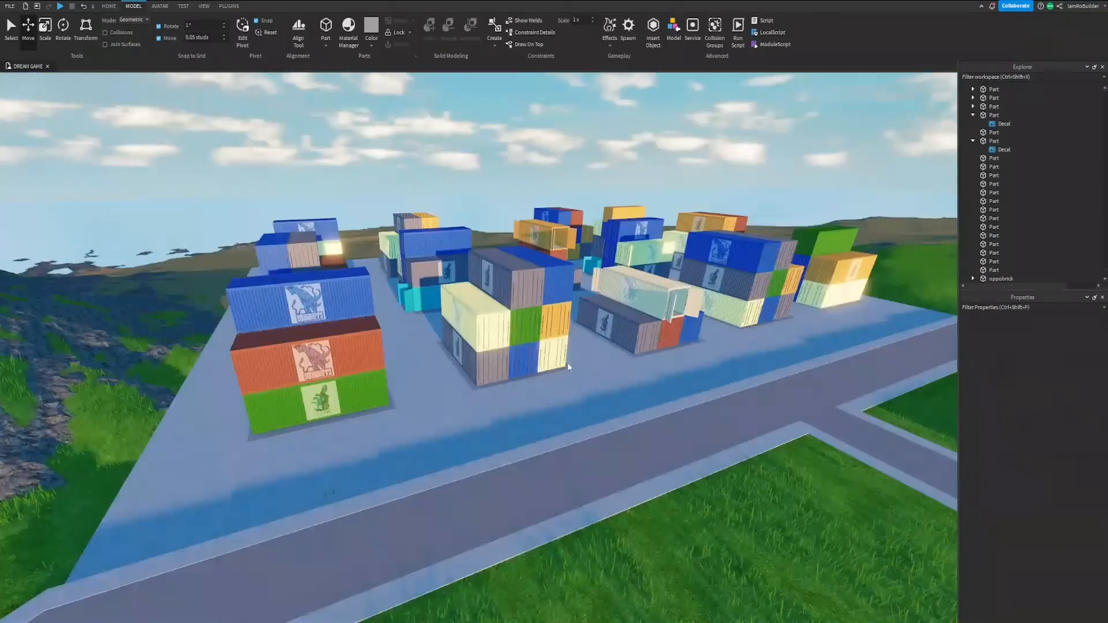
{"action": "mouse_move", "coordinate": [567, 362]}
{"action": "right_mouse_down"}
{"action": "mouse_move", "coordinate": [570, 352]}
{"action": "mouse_move", "coordinate": [574, 366]}
{"action": "mouse_move", "coordinate": [570, 352]}
{"action": "mouse_move", "coordinate": [558, 356]}
{"action": "right_mouse_up"}
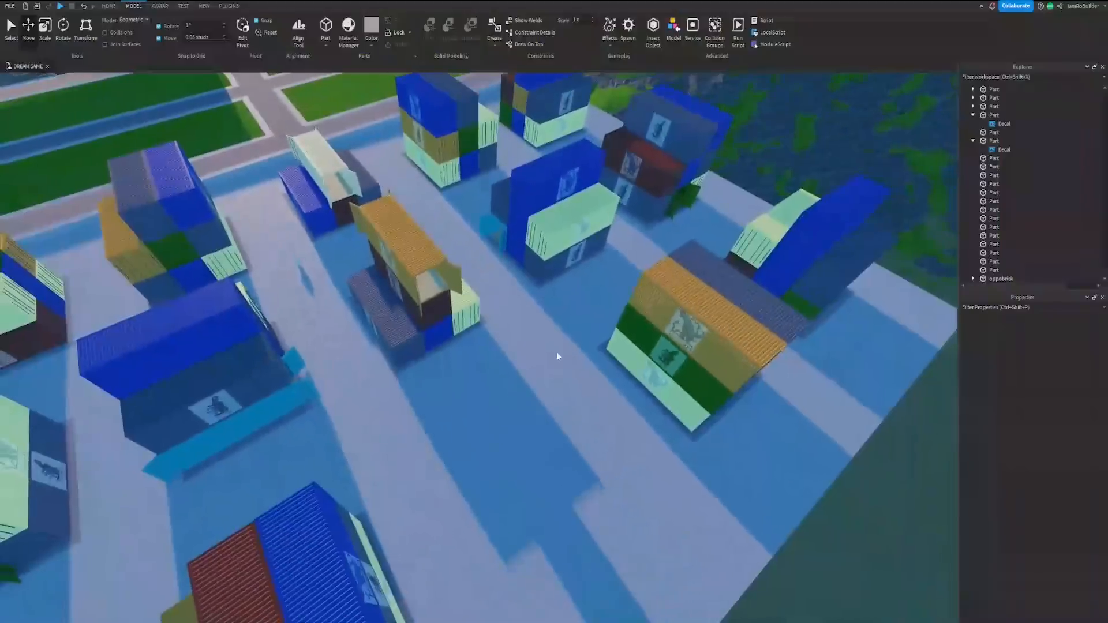
Step: Examine the container stacks up close, including the open yellow container and the row facing the road
{"action": "scroll", "coordinate": [500, 352], "scroll_direction": "down", "scroll_amount": 5}
{"action": "scroll", "coordinate": [500, 352], "scroll_direction": "up", "scroll_amount": 5}
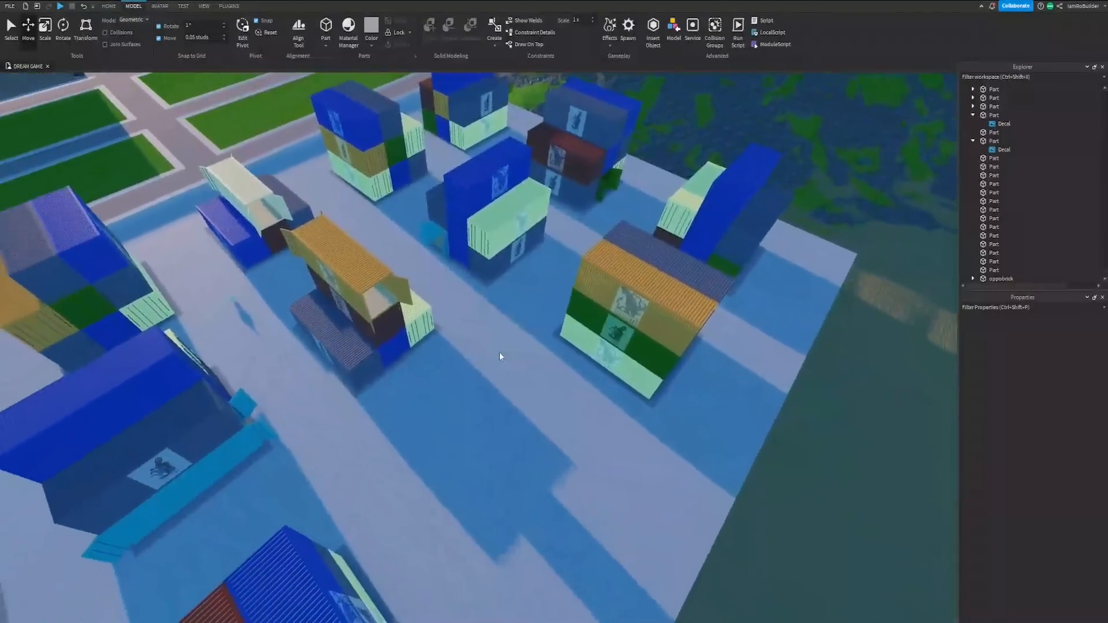
{"action": "key", "text": "w"}
{"action": "right_click_drag", "start_coordinate": [500, 353], "coordinate": [515, 352]}
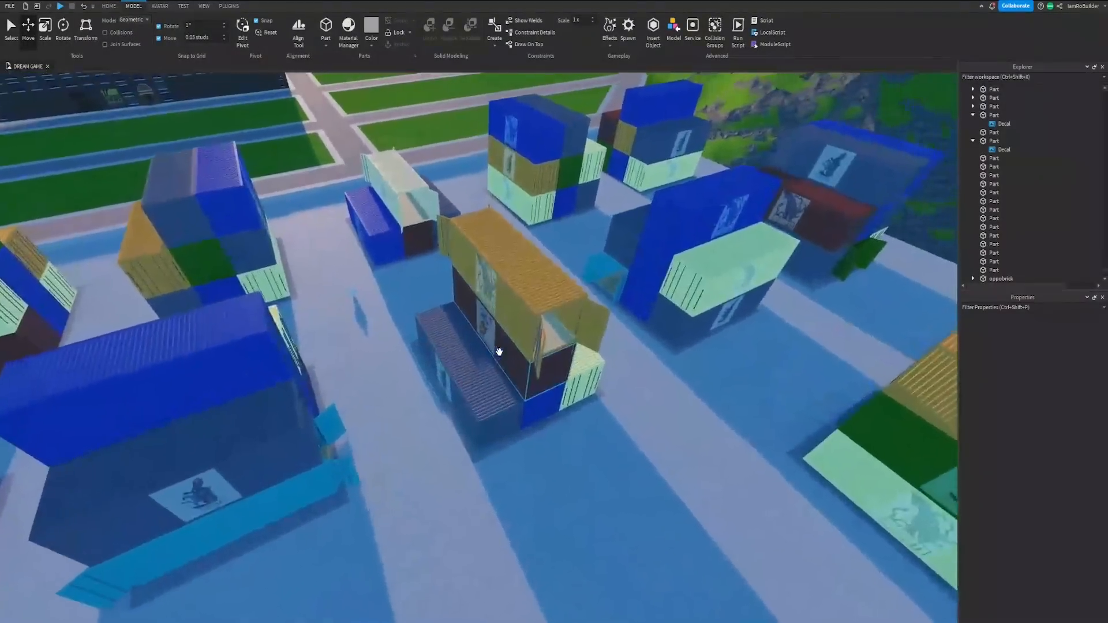
{"action": "key", "text": "d"}
{"action": "key", "text": "w"}
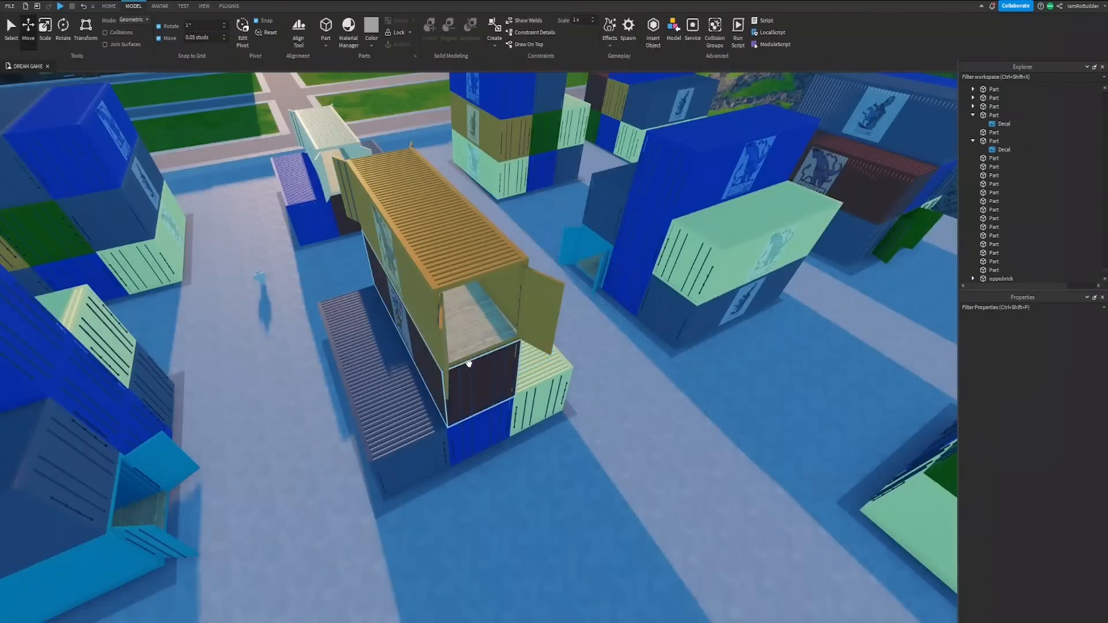
{"action": "key", "text": "s"}
{"action": "right_click_drag", "start_coordinate": [469, 363], "coordinate": [483, 360]}
{"action": "key", "text": "w"}
{"action": "key", "text": "w"}
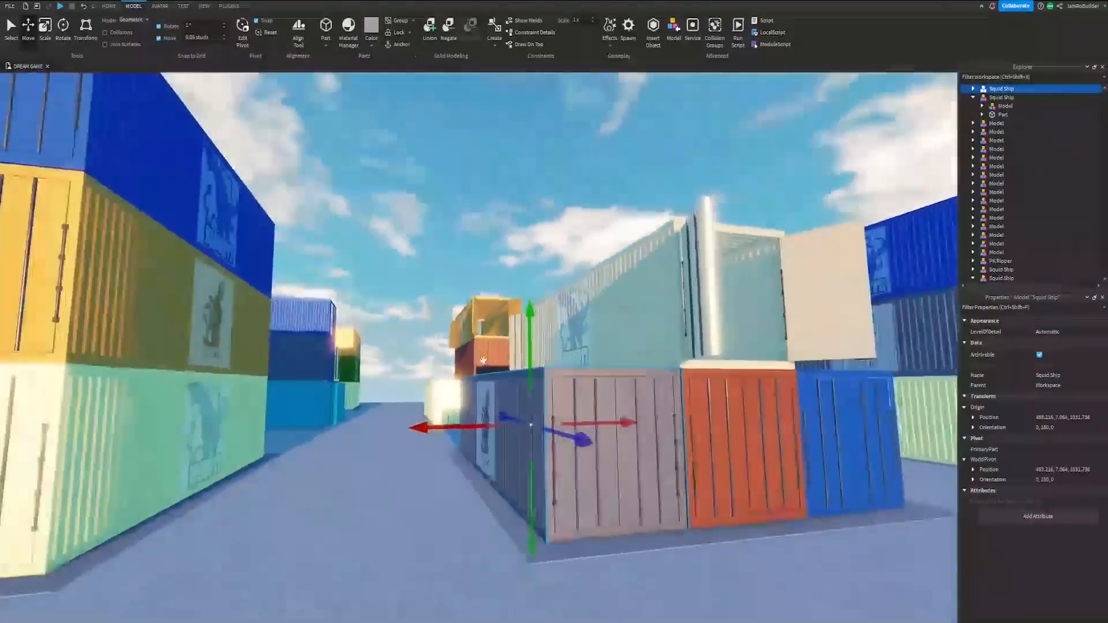
Step: Examine the whole container yard from above, then the city blocks and the brick building's parking lot
{"action": "right_click_drag", "start_coordinate": [484, 361], "coordinate": [483, 365]}
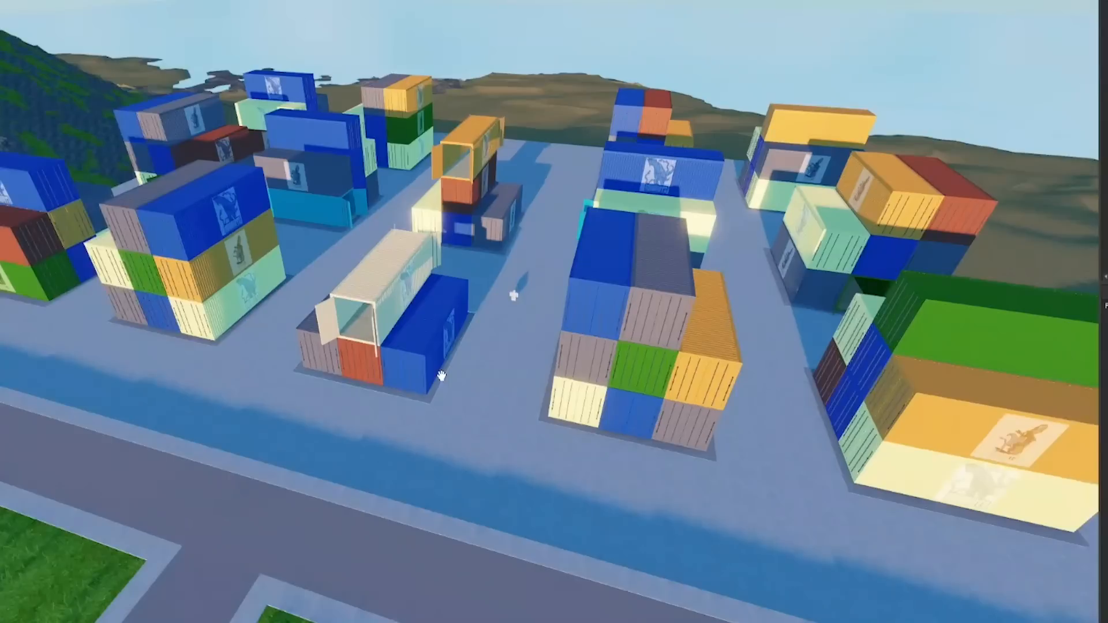
{"action": "key", "text": "s"}
{"action": "right_click_drag", "start_coordinate": [472, 361], "coordinate": [472, 361]}
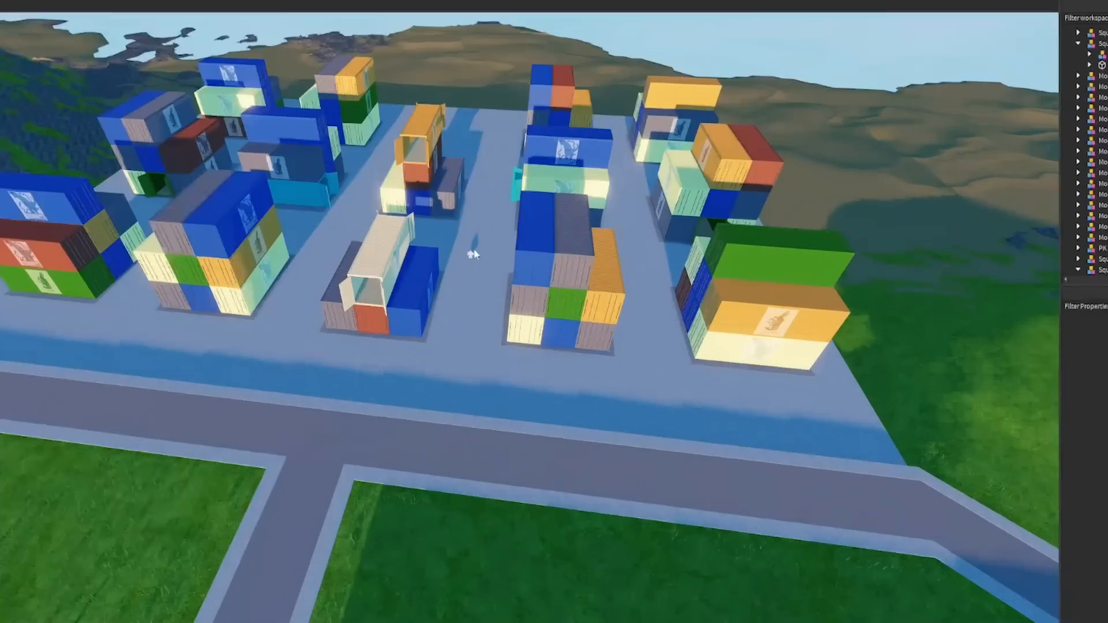
{"action": "right_click_drag", "start_coordinate": [514, 264], "coordinate": [517, 283]}
{"action": "key", "text": "a"}
{"action": "key", "text": "d"}
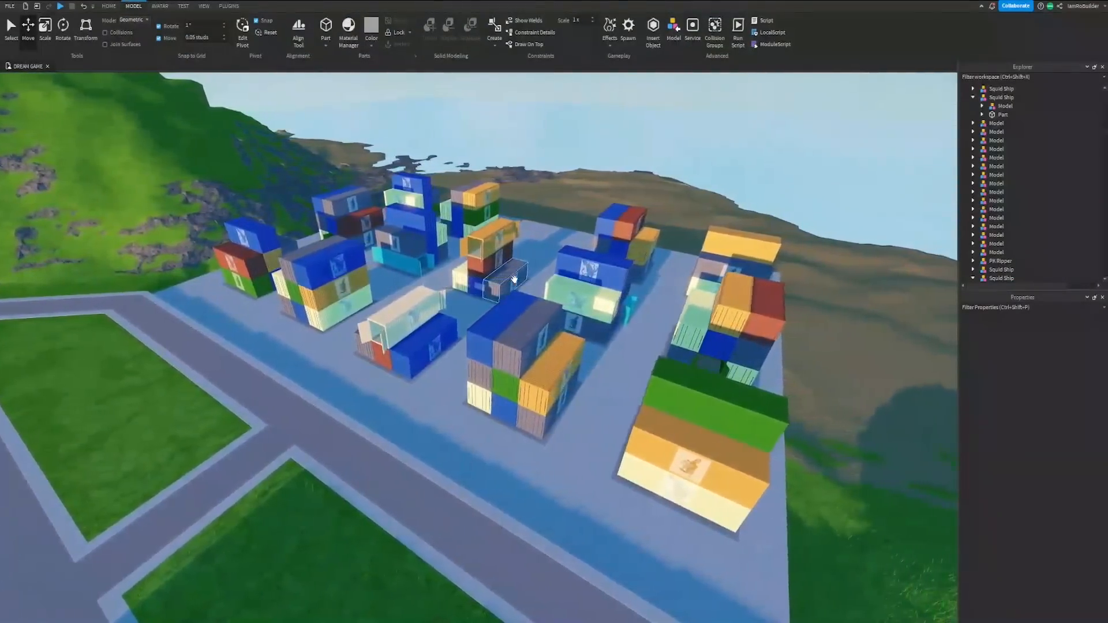
{"action": "scroll", "coordinate": [515, 283], "scroll_direction": "up", "scroll_amount": 5}
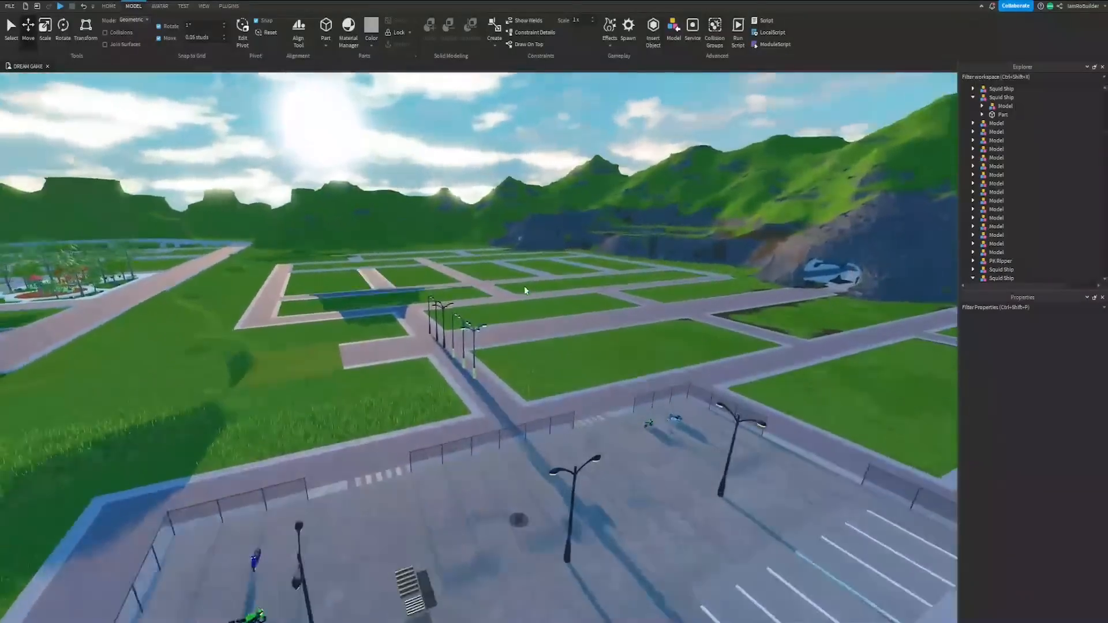
{"action": "key", "text": "w"}
{"action": "right_click_drag", "start_coordinate": [525, 286], "coordinate": [524, 286]}
{"action": "key", "text": "s"}
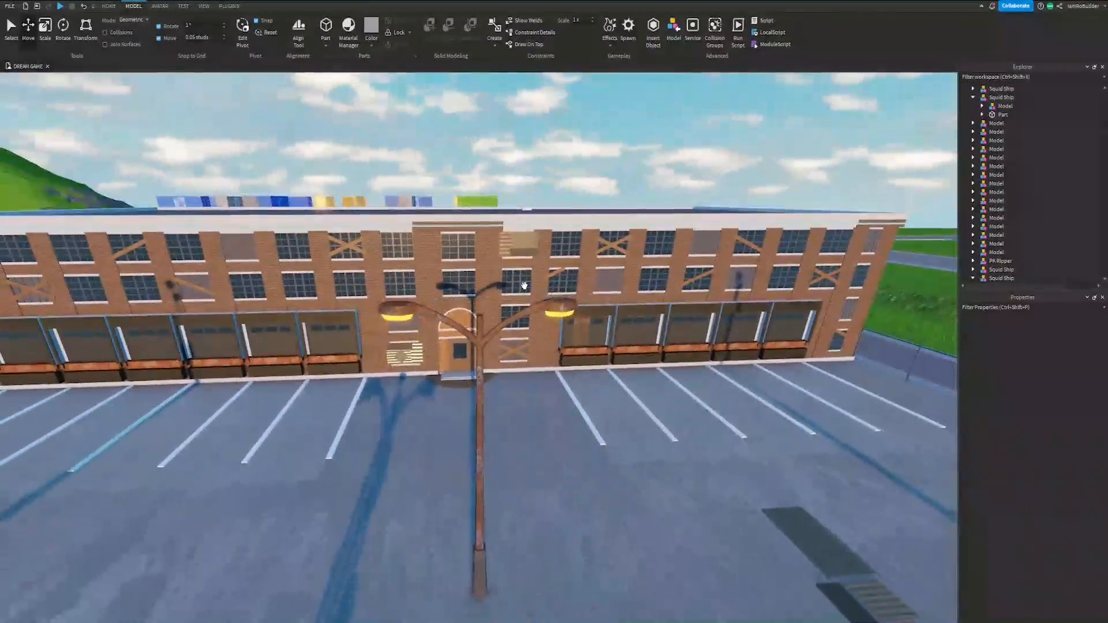
Step: Resize the brick wall part that overlaps the loading-dock door nearest the brick building's entrance
{"action": "key", "text": "w"}
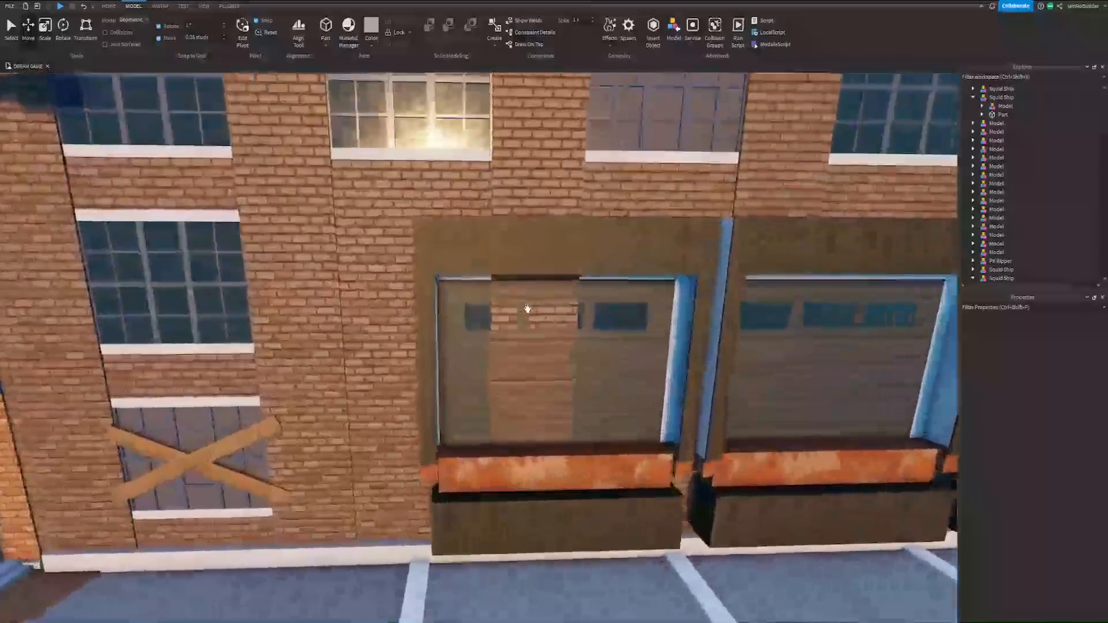
{"action": "left_click", "coordinate": [557, 274]}
{"action": "key", "text": "s"}
{"action": "left_click", "coordinate": [45, 29]}
{"action": "right_click_drag", "start_coordinate": [364, 179], "coordinate": [364, 178]}
{"action": "key", "text": "w"}
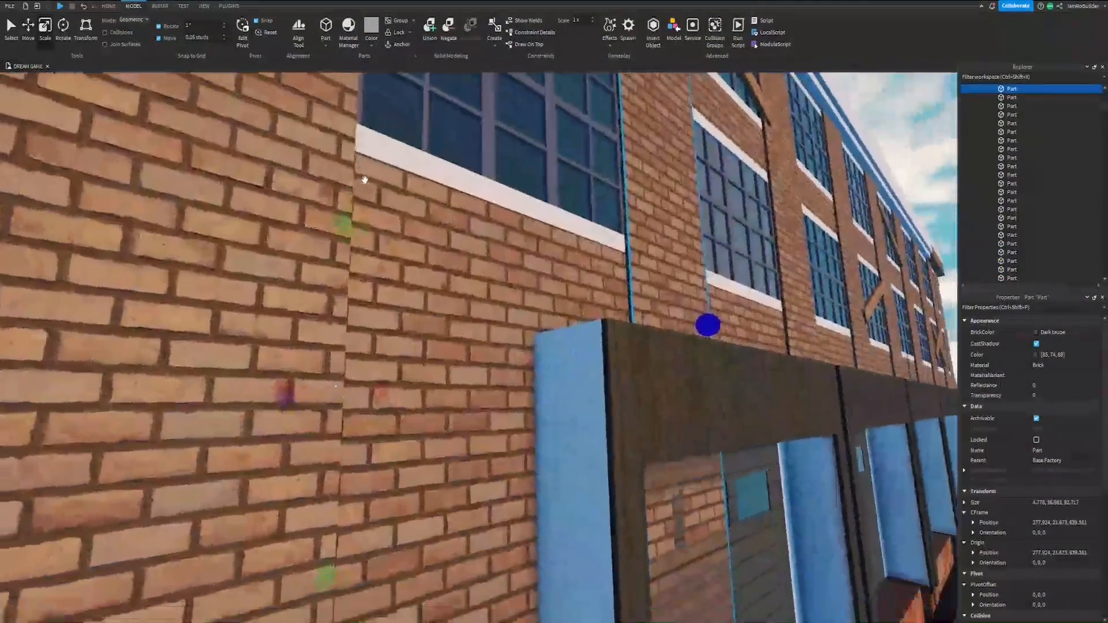
{"action": "key", "text": "s"}
{"action": "left_click_drag", "start_coordinate": [352, 312], "coordinate": [353, 263]}
{"action": "right_click_drag", "start_coordinate": [475, 321], "coordinate": [474, 321]}
{"action": "left_click", "coordinate": [647, 290]}
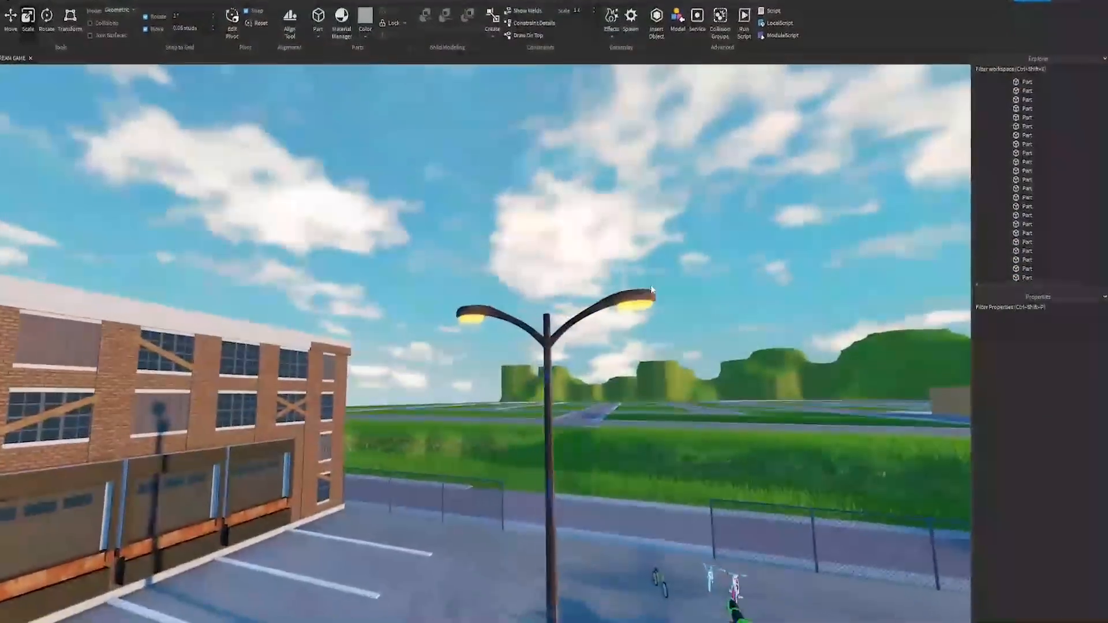
Step: Take the four-armed street light from the row of lamps on the road and place it in a container yard lane
{"action": "key", "text": "w"}
{"action": "key", "text": "d"}
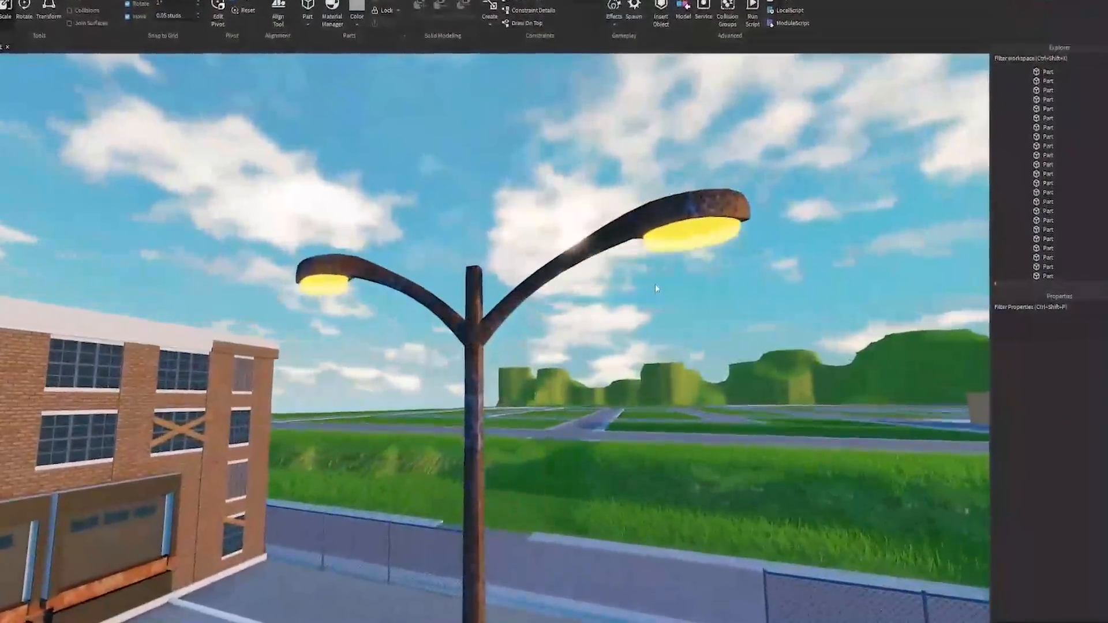
{"action": "mouse_move", "coordinate": [736, 273]}
{"action": "right_mouse_down"}
{"action": "mouse_move", "coordinate": [768, 268]}
{"action": "mouse_move", "coordinate": [729, 271]}
{"action": "right_mouse_up"}
{"action": "key", "text": "w"}
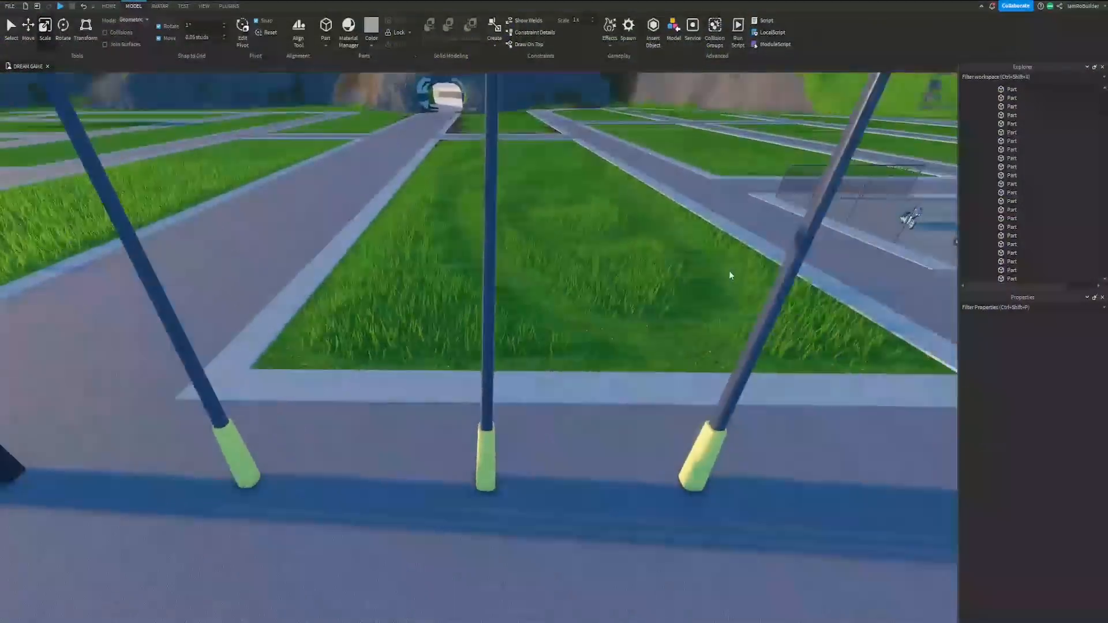
{"action": "key", "text": "s"}
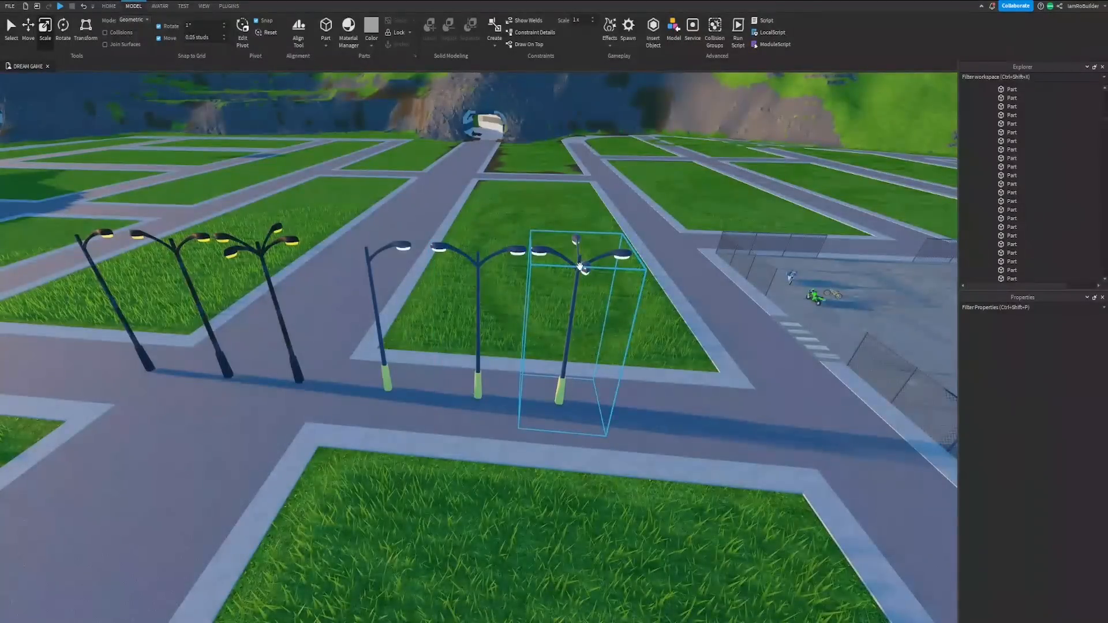
{"action": "left_click_drag", "start_coordinate": [579, 267], "coordinate": [681, 242]}
{"action": "right_click_drag", "start_coordinate": [681, 242], "coordinate": [681, 242]}
{"action": "key", "text": "w"}
{"action": "left_click_drag", "start_coordinate": [681, 243], "coordinate": [681, 243]}
{"action": "right_click_drag", "start_coordinate": [681, 242], "coordinate": [681, 242]}
{"action": "left_click_drag", "start_coordinate": [680, 242], "coordinate": [681, 242]}
{"action": "right_click_drag", "start_coordinate": [681, 243], "coordinate": [681, 242]}
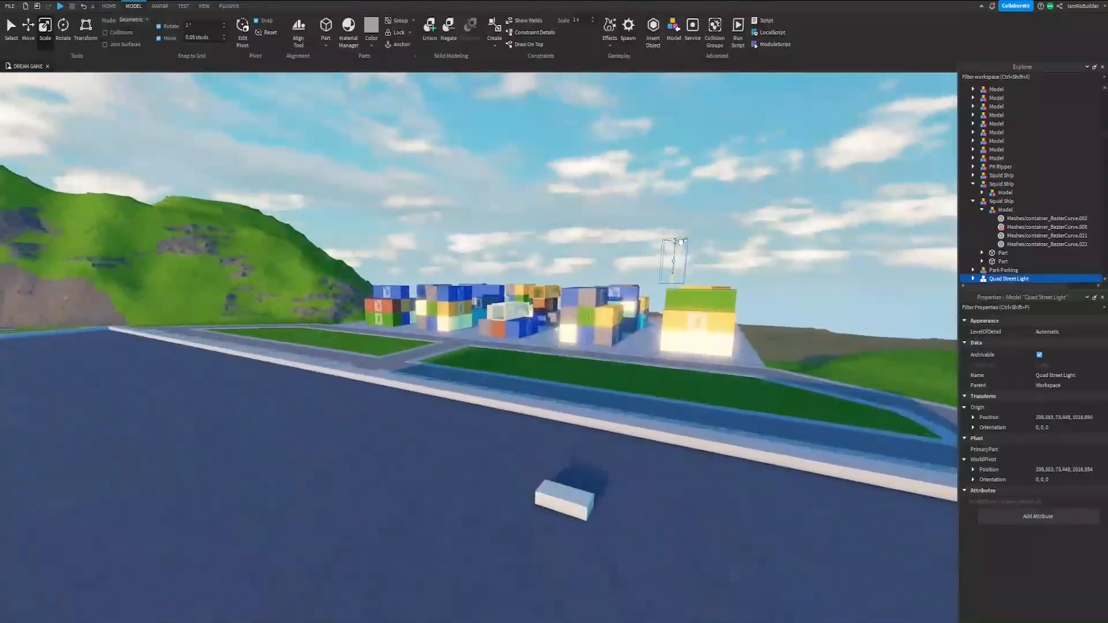
{"action": "left_click_drag", "start_coordinate": [681, 242], "coordinate": [681, 243]}
{"action": "right_click_drag", "start_coordinate": [681, 242], "coordinate": [681, 242]}
{"action": "left_click_drag", "start_coordinate": [681, 242], "coordinate": [681, 243]}
{"action": "right_click_drag", "start_coordinate": [681, 243], "coordinate": [680, 243]}
{"action": "left_click_drag", "start_coordinate": [681, 242], "coordinate": [680, 243]}
{"action": "right_click_drag", "start_coordinate": [681, 242], "coordinate": [681, 242]}
{"action": "left_click_drag", "start_coordinate": [681, 243], "coordinate": [517, 440]}
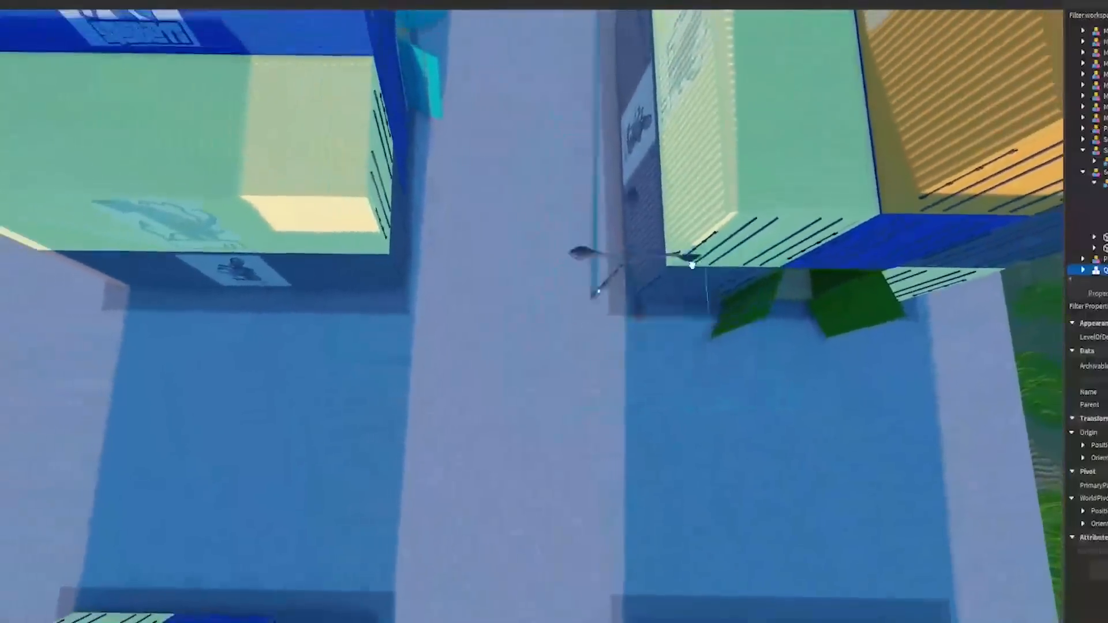
{"action": "key", "text": "s"}
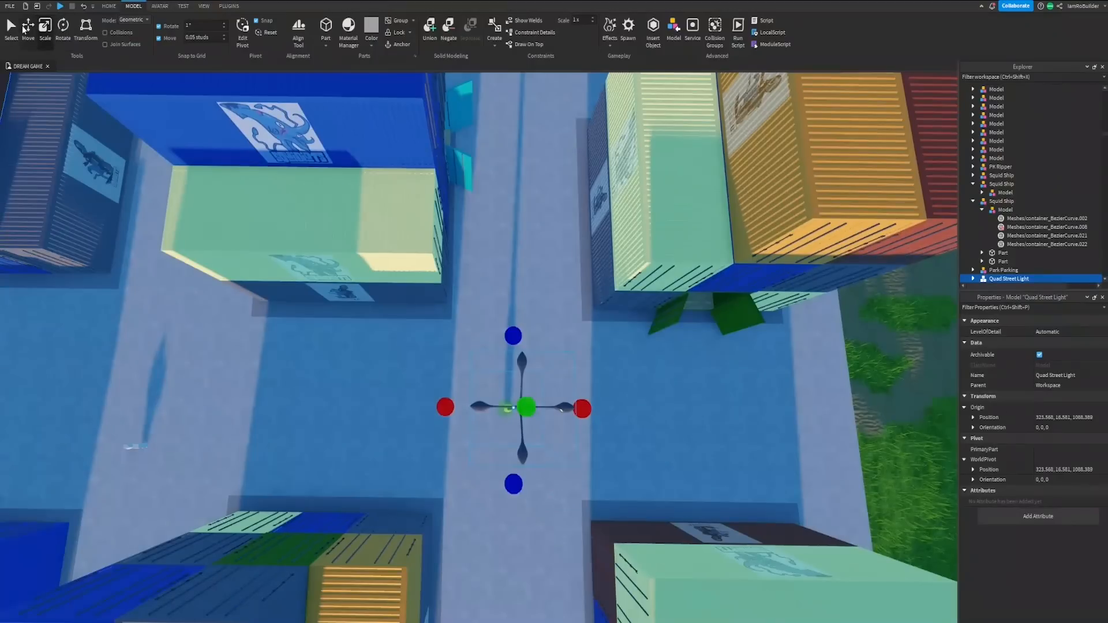
Step: Duplicate the quad street light and move the copy across to the neighbouring lane between the container stacks
{"action": "left_click", "coordinate": [28, 29]}
{"action": "right_click_drag", "start_coordinate": [405, 227], "coordinate": [406, 227]}
{"action": "key", "text": "s"}
{"action": "key", "text": "ctrl+d"}
{"action": "left_click_drag", "start_coordinate": [433, 348], "coordinate": [628, 341]}
Step: Select both street lights and duplicate the pair into the two remaining lanes, forming one row across the container yard
{"action": "left_click", "coordinate": [378, 355], "text": "shift"}
{"action": "right_click_drag", "start_coordinate": [604, 350], "coordinate": [603, 350]}
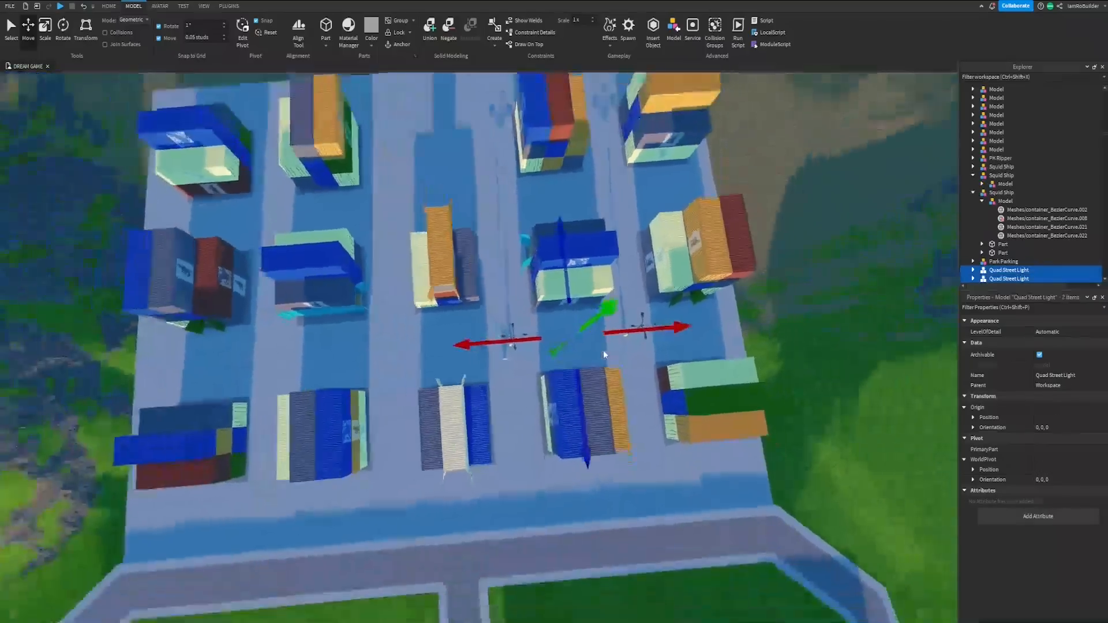
{"action": "key", "text": "s"}
{"action": "key", "text": "ctrl+d"}
{"action": "left_click_drag", "start_coordinate": [672, 325], "coordinate": [477, 344]}
{"action": "key", "text": "a"}
{"action": "key", "text": "w"}
{"action": "key", "text": "a"}
{"action": "left_click", "coordinate": [378, 355]}
{"action": "key", "text": "w"}
{"action": "right_click_drag", "start_coordinate": [414, 362], "coordinate": [414, 362]}
{"action": "key", "text": "s"}
{"action": "key", "text": "d"}
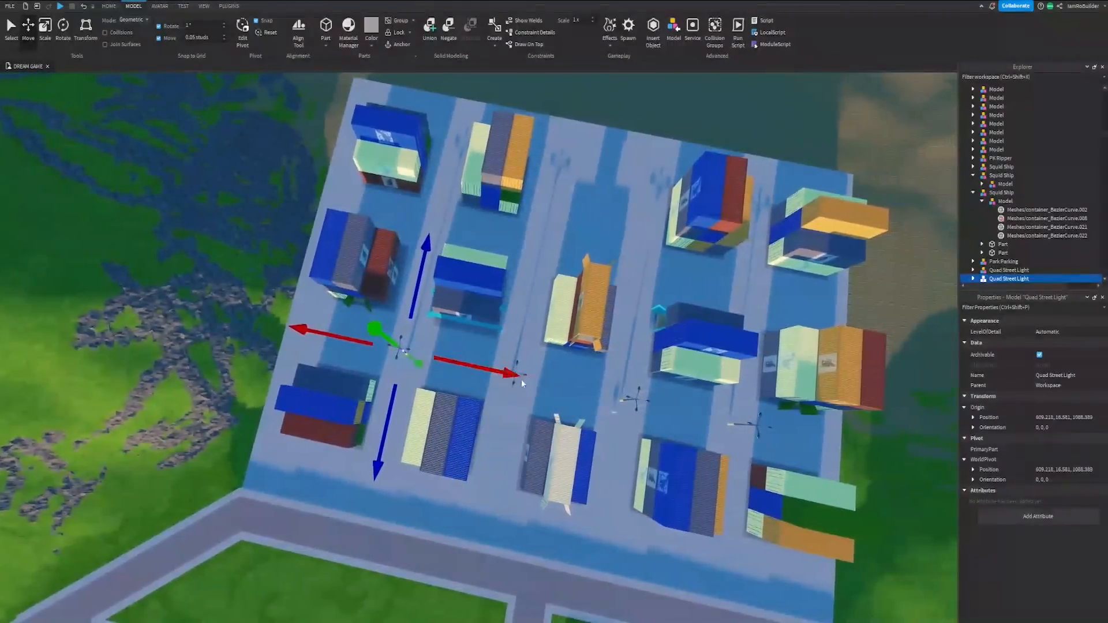
Step: Select the row of four street lights and duplicate it to form further rows across the container yard
{"action": "left_click", "coordinate": [521, 379], "text": "ctrl"}
{"action": "left_click", "coordinate": [774, 430], "text": "ctrl"}
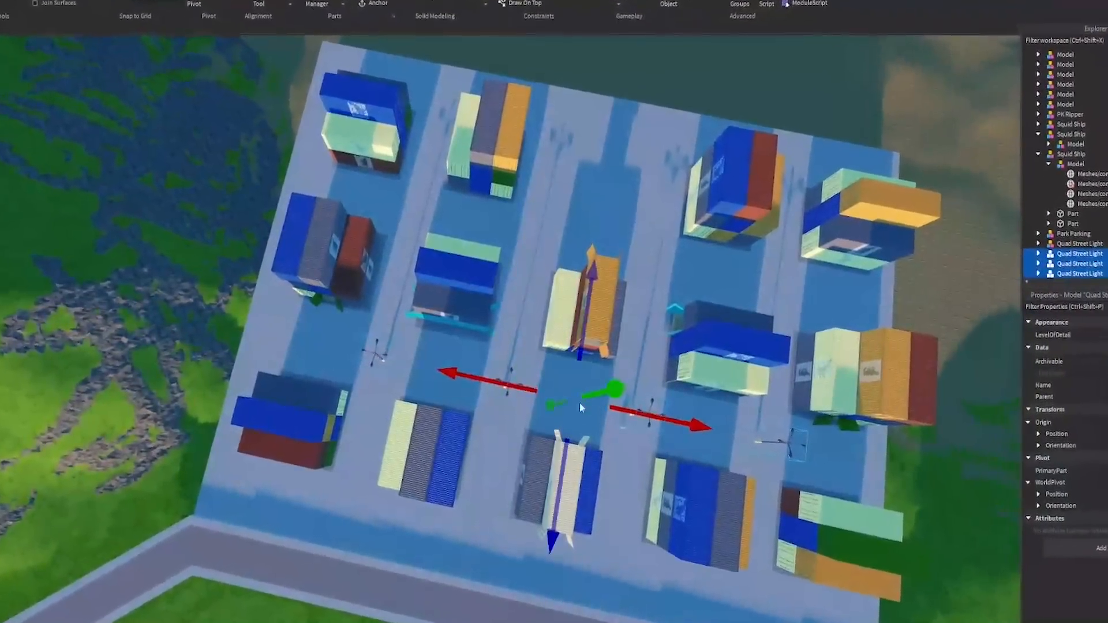
{"action": "left_click", "coordinate": [506, 376], "text": "ctrl"}
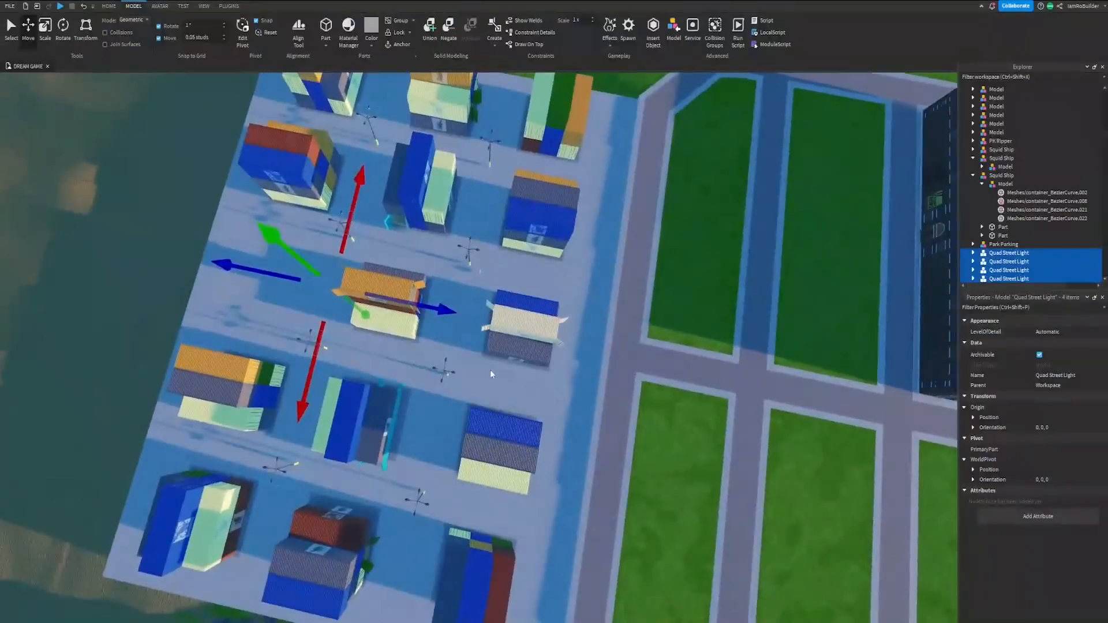
{"action": "right_click_drag", "start_coordinate": [490, 369], "coordinate": [490, 369]}
{"action": "key", "text": "a"}
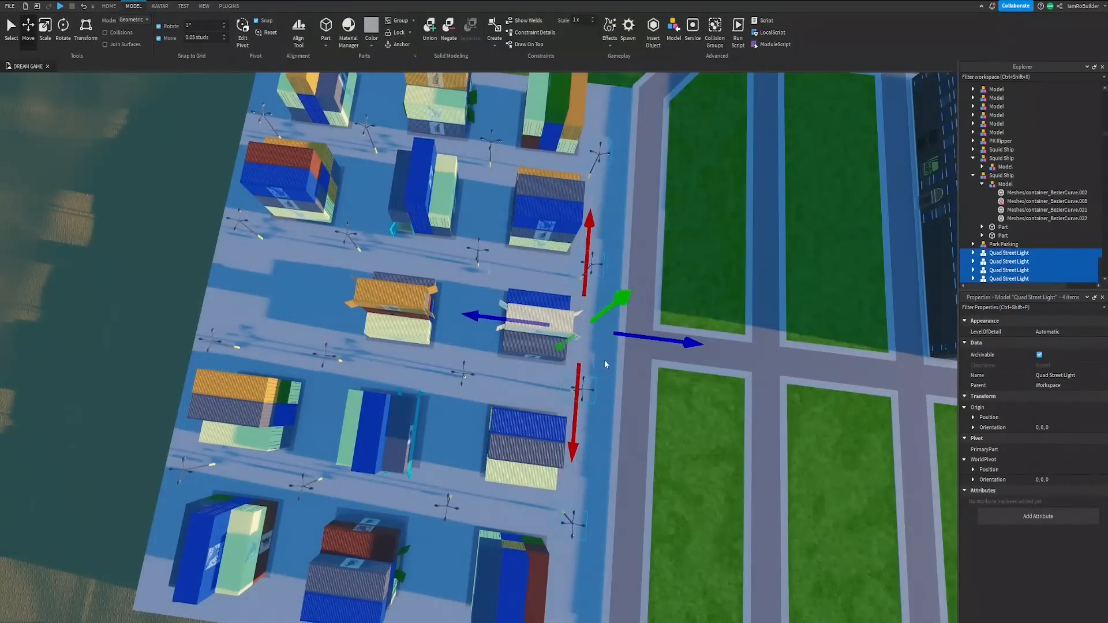
Step: Undo the last changes to the street light row along the road edge and clear the selection
{"action": "key", "text": "ctrl+z"}
{"action": "key", "text": "ctrl+z"}
{"action": "key", "text": "ctrl+z"}
{"action": "right_click_drag", "start_coordinate": [514, 323], "coordinate": [509, 316]}
{"action": "left_click", "coordinate": [510, 320]}
Step: Examine the container yard and its street lights from above and from the road side
{"action": "key", "text": "w"}
{"action": "key", "text": "w"}
{"action": "key", "text": "s"}
{"action": "key", "text": "a"}
{"action": "key", "text": "d"}
{"action": "key", "text": "s"}
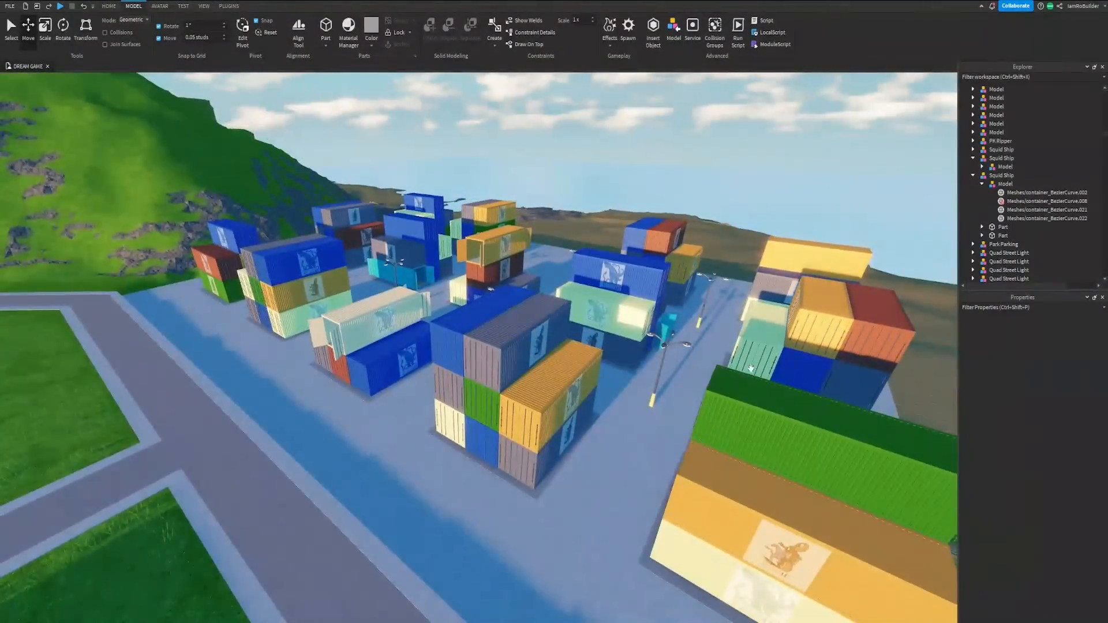
{"action": "key", "text": "s"}
{"action": "right_click_drag", "start_coordinate": [750, 369], "coordinate": [746, 391]}
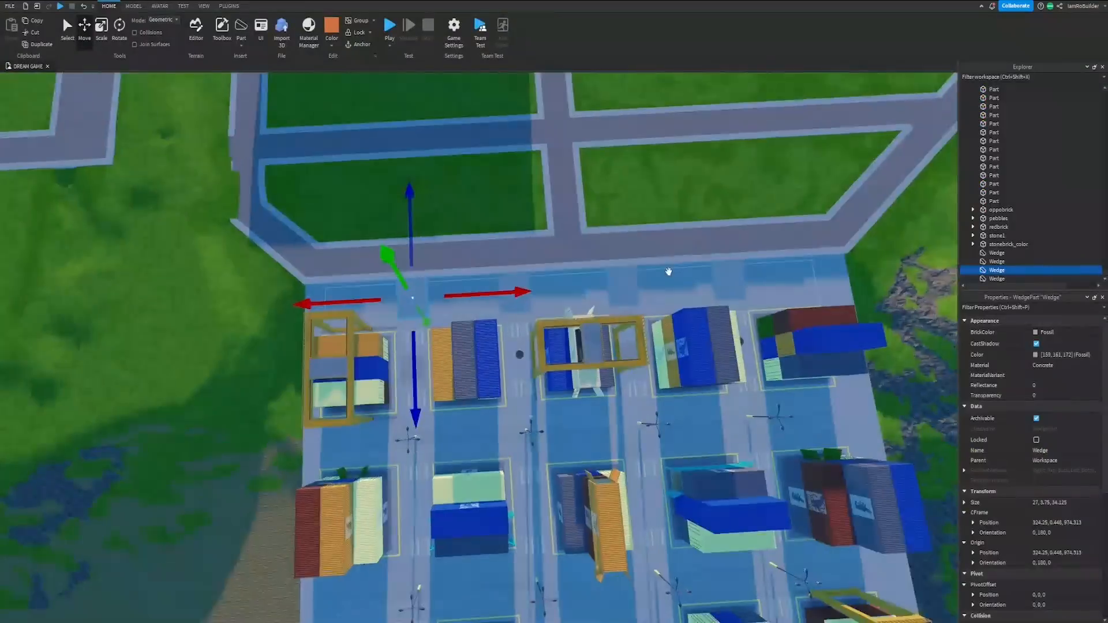
{"action": "scroll", "coordinate": [668, 271], "scroll_direction": "up", "scroll_amount": 3}
{"action": "scroll", "coordinate": [667, 271], "scroll_direction": "up", "scroll_amount": 10}
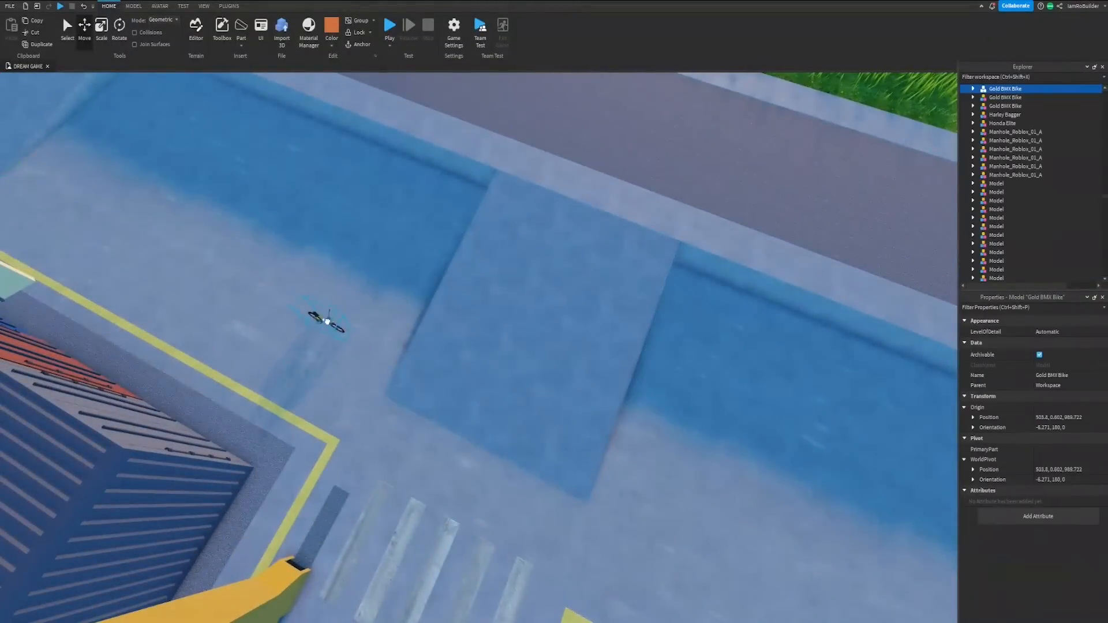
Step: Move the gold BMX bike onto the open pavement beside the crosswalk, between the container stack and the road
{"action": "left_click_drag", "start_coordinate": [327, 321], "coordinate": [316, 308]}
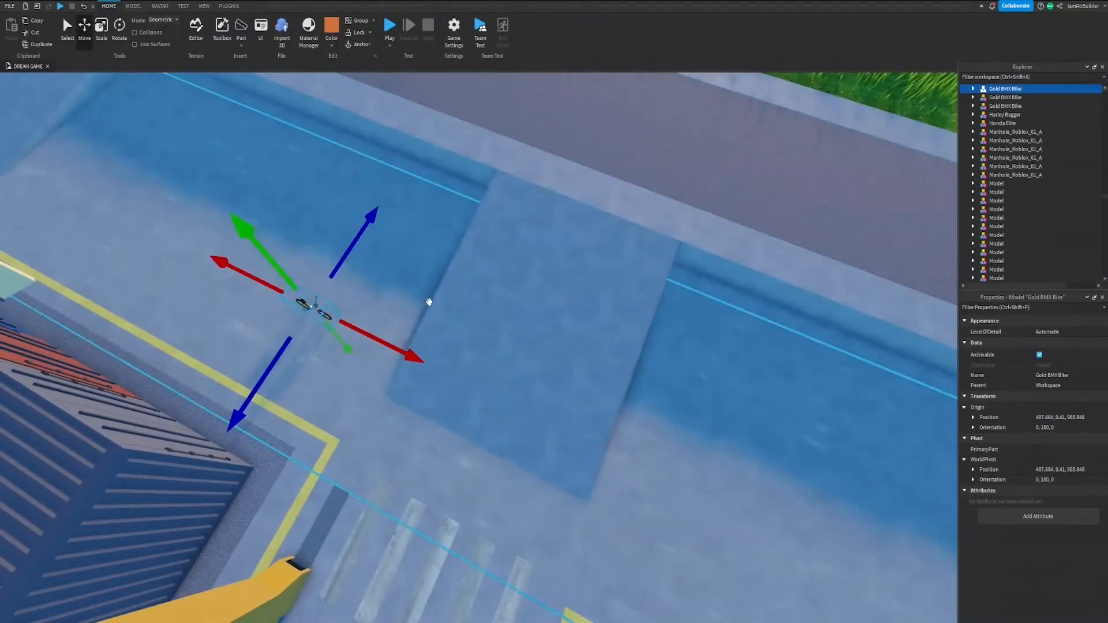
{"action": "right_click_drag", "start_coordinate": [428, 301], "coordinate": [459, 262]}
{"action": "scroll", "coordinate": [490, 296], "scroll_direction": "down", "scroll_amount": 10}
{"action": "key", "text": "s"}
{"action": "key", "text": "d"}
{"action": "key", "text": "w"}
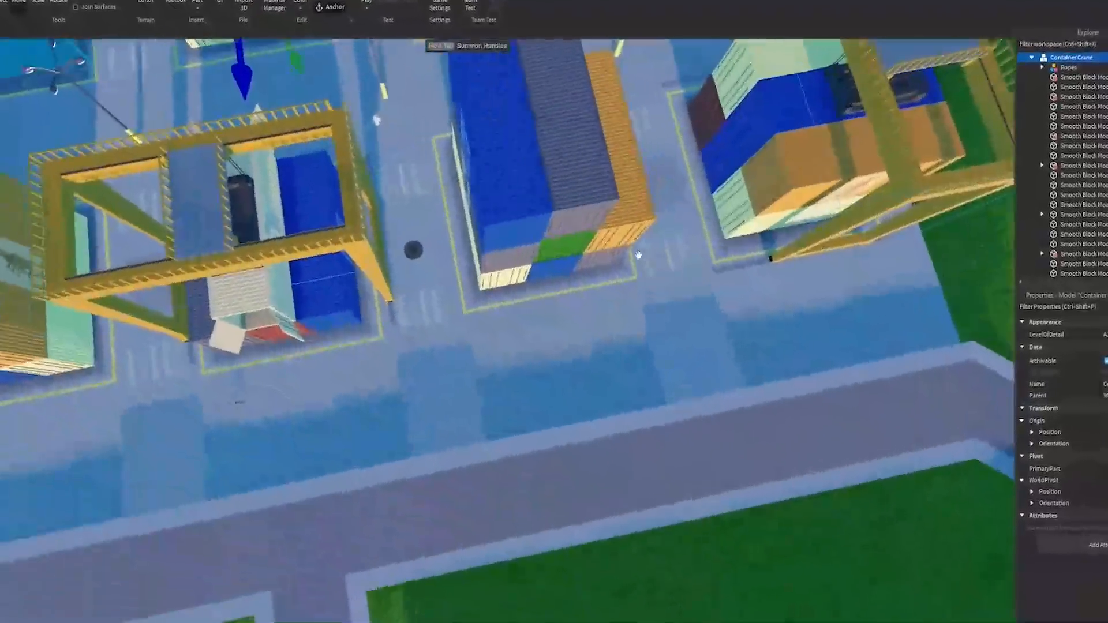
Step: Apply the Old Metal variant from the metal materials to the four yellow container cranes
{"action": "key", "text": "w"}
{"action": "right_click_drag", "start_coordinate": [638, 254], "coordinate": [593, 265]}
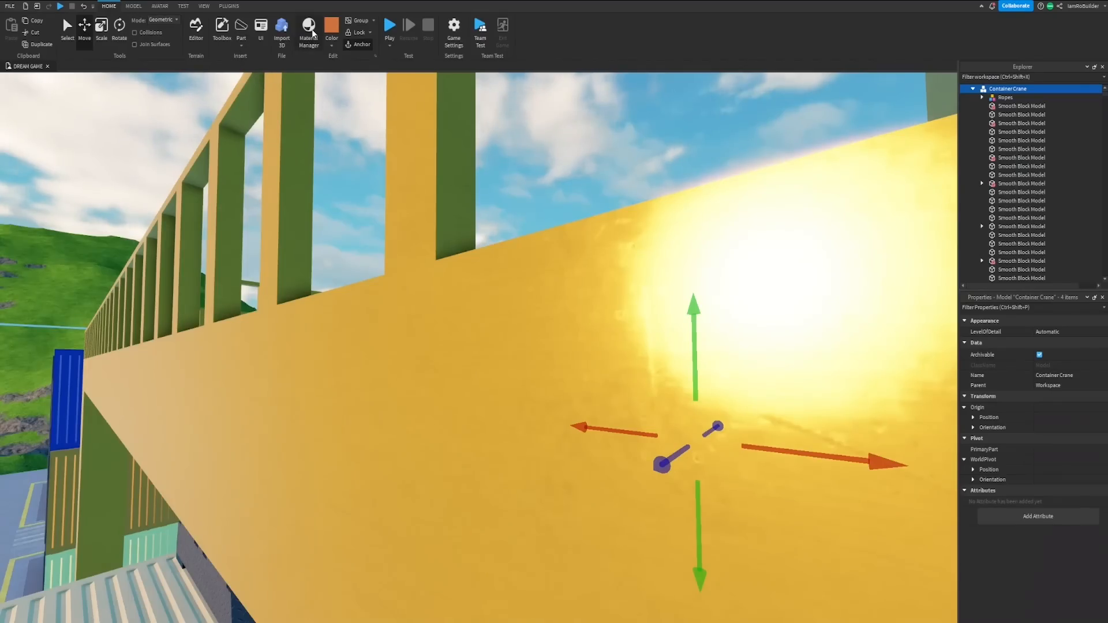
{"action": "left_click", "coordinate": [312, 33]}
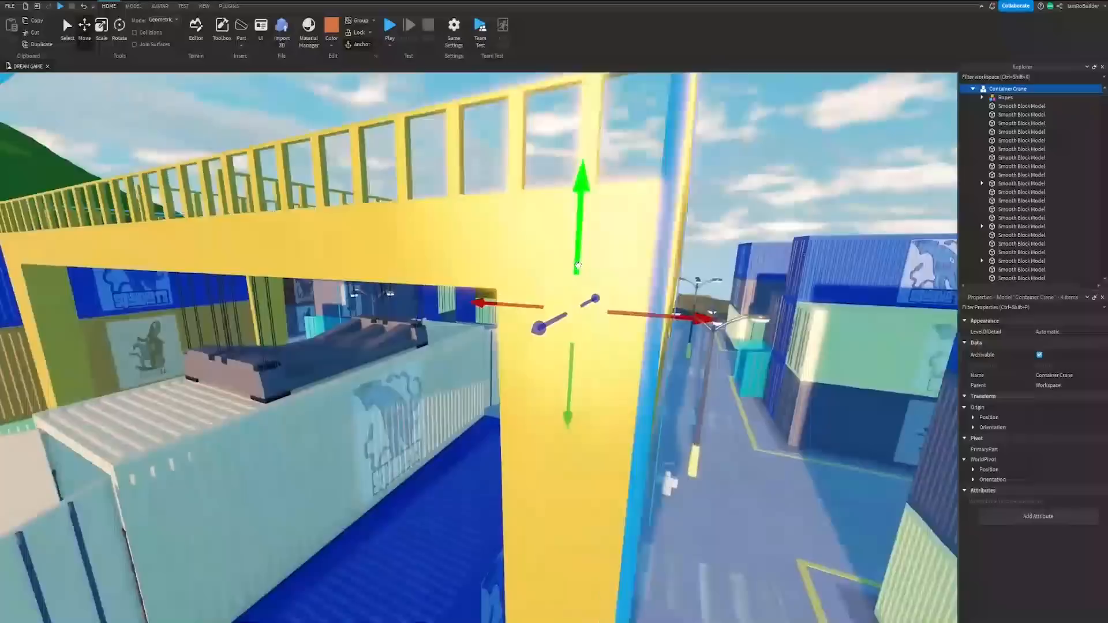
{"action": "right_click_drag", "start_coordinate": [577, 266], "coordinate": [577, 265]}
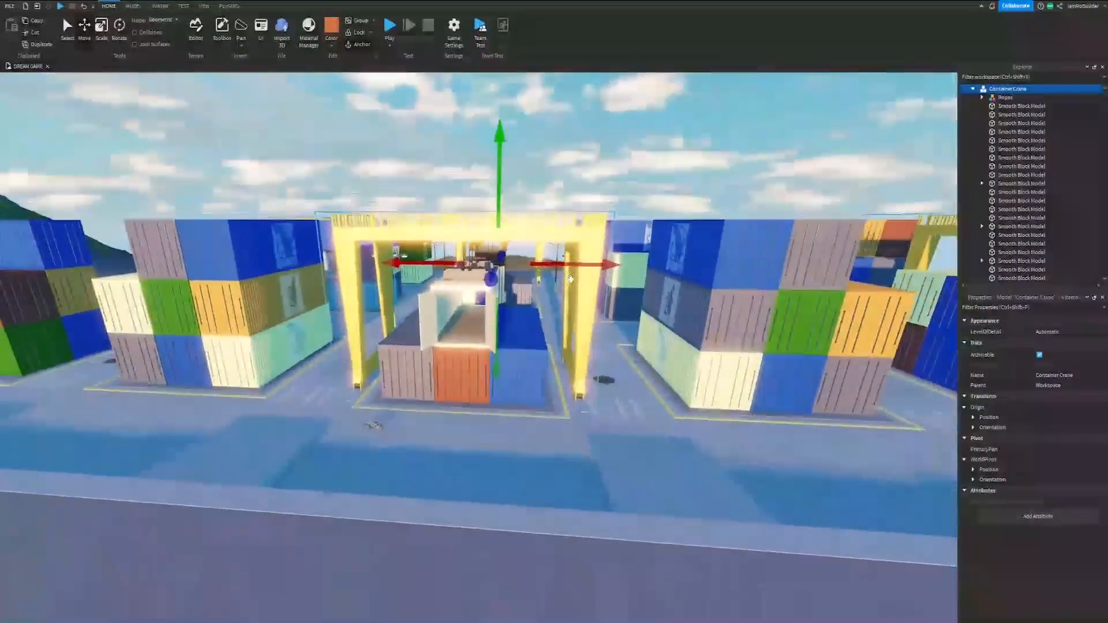
{"action": "left_click", "coordinate": [597, 215]}
{"action": "right_click_drag", "start_coordinate": [596, 215], "coordinate": [597, 211]}
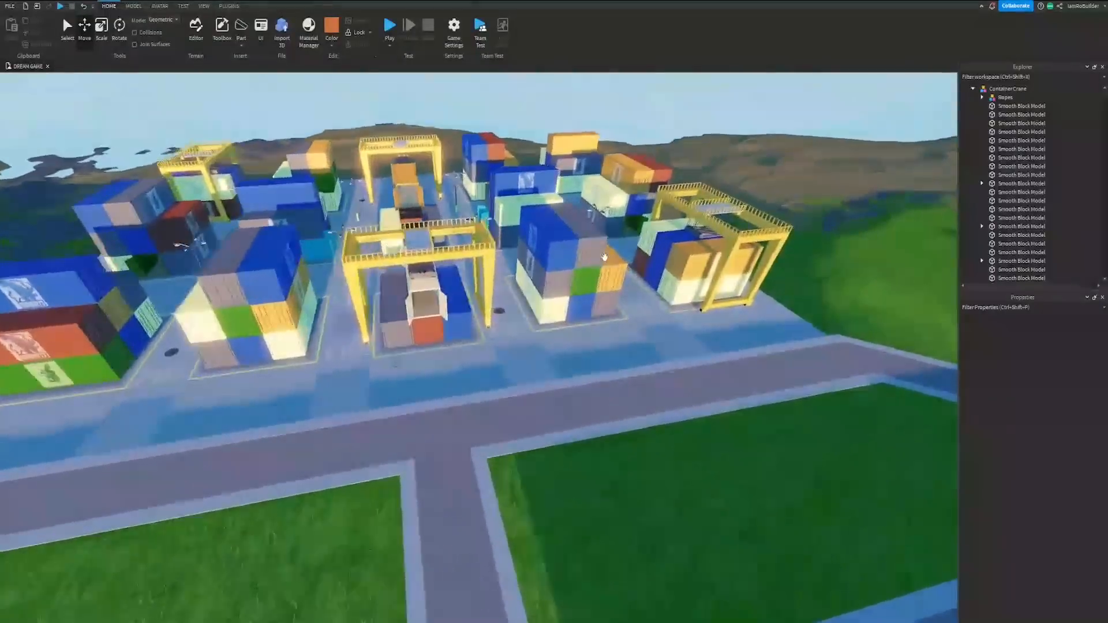
{"action": "right_click_drag", "start_coordinate": [604, 257], "coordinate": [605, 261]}
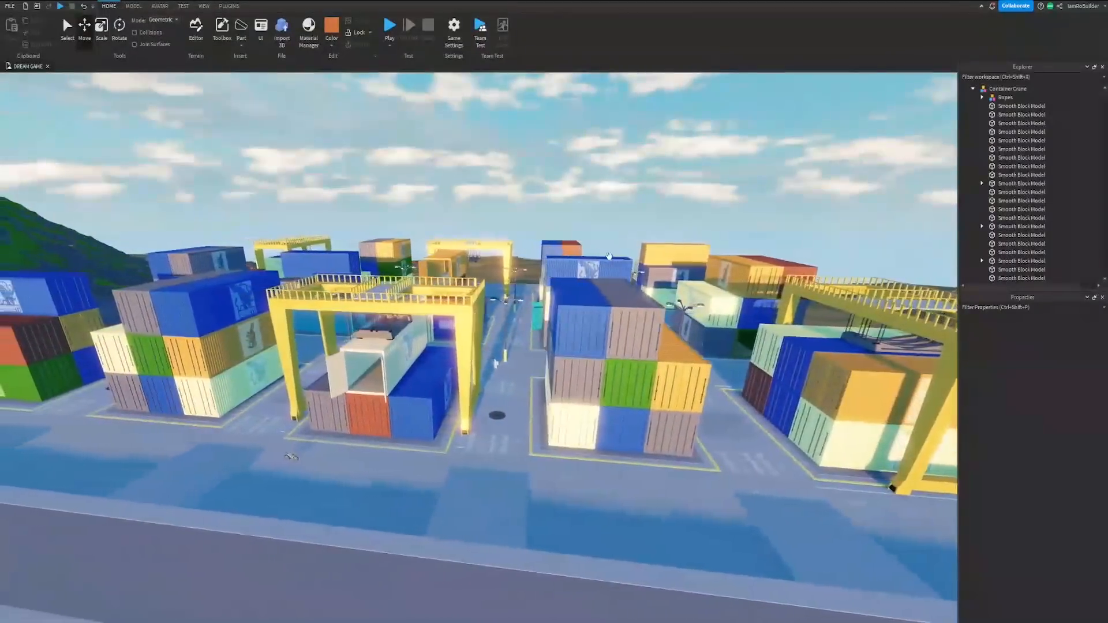